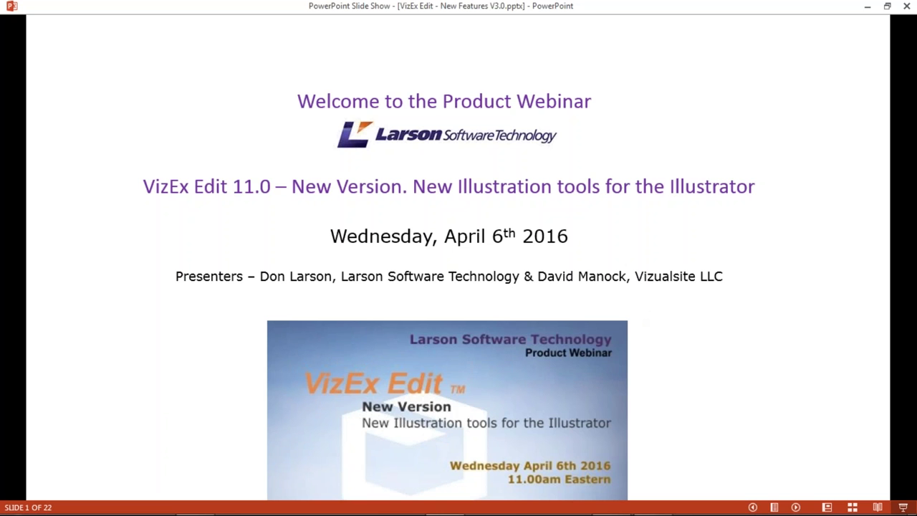
Step: Advance the slide show from the webinar title to slide 2, Agenda
key("Right")
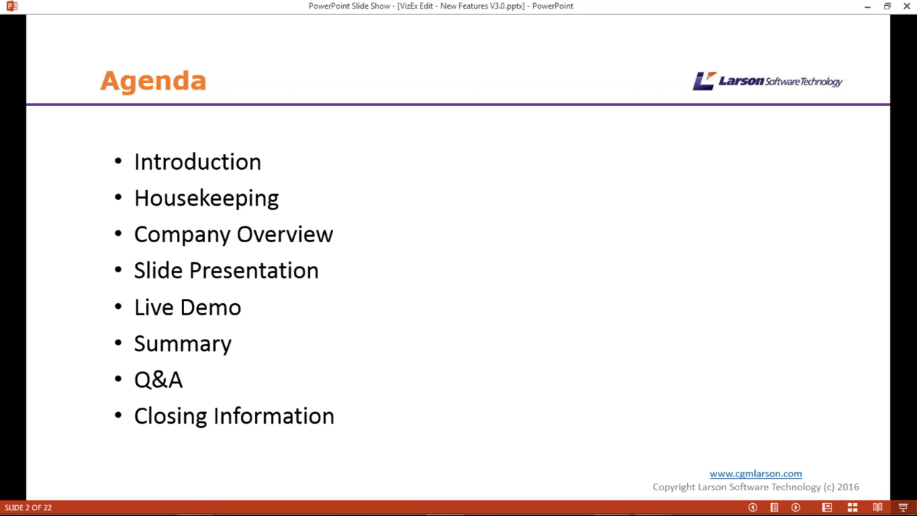
Step: Advance the slide show to slide 3, Webinar: Housekeeping
key("Right")
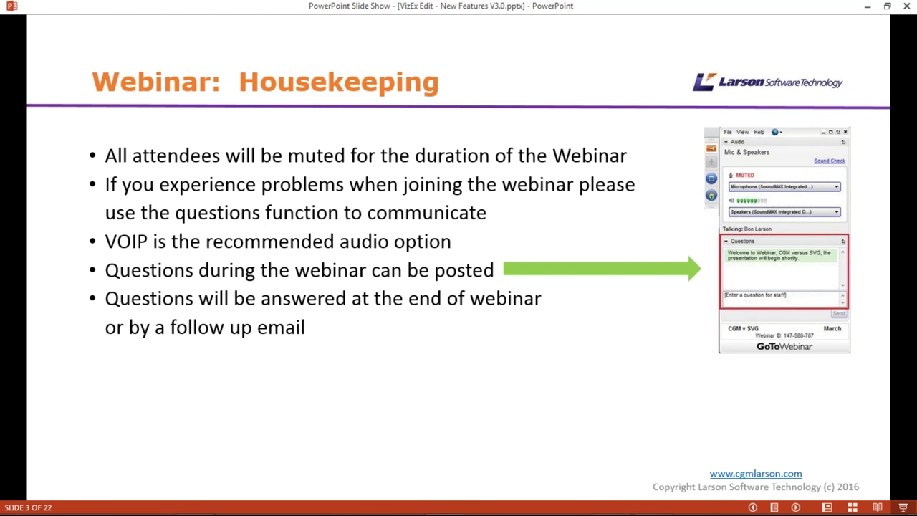
Step: Advance the slide show to slide 4, Larson Software Technology
key("Right")
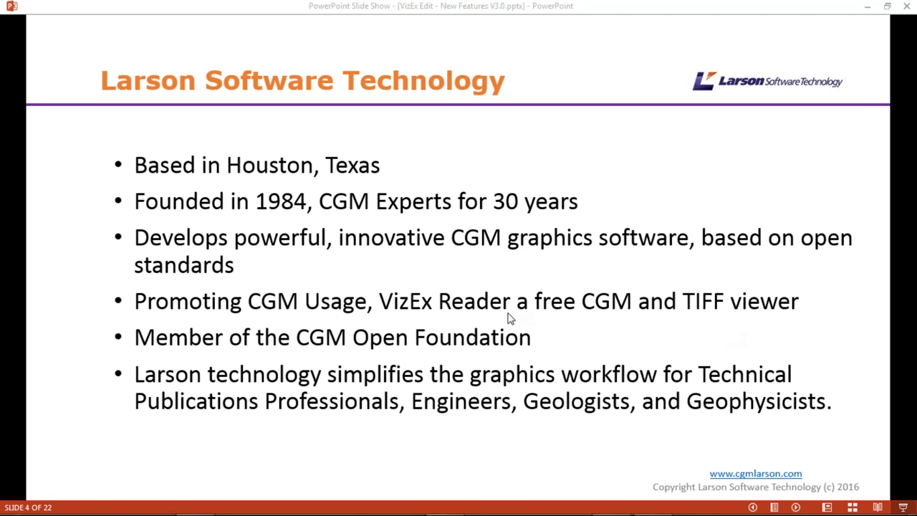
Step: Advance the slide show to slide 5, Webinar Objectives
key("Right")
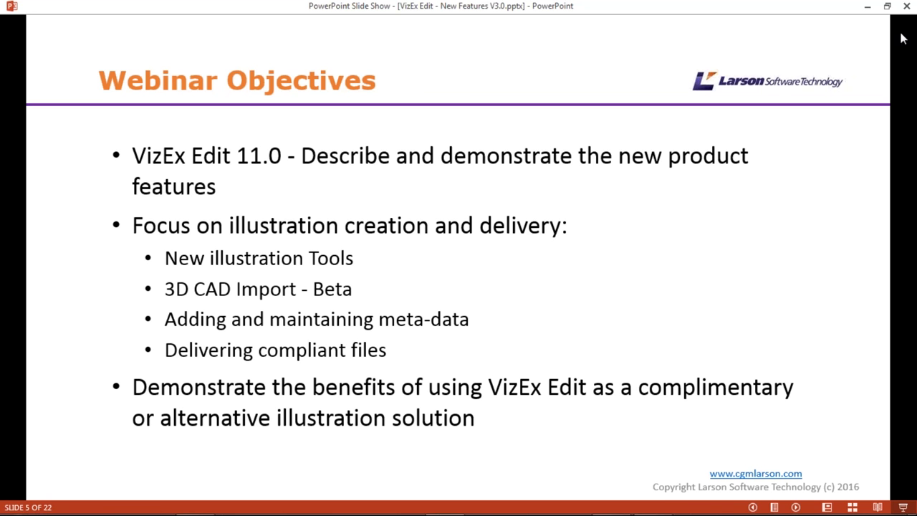
Step: Advance the slide show to slide 6, Introduction
key("Right")
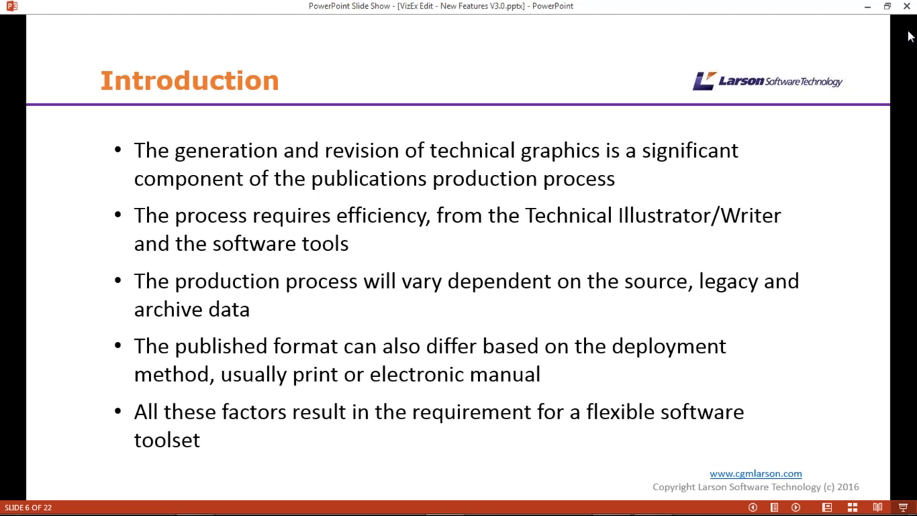
Step: Advance the slide show to slide 7, Technical Graphics Software
key("Right")
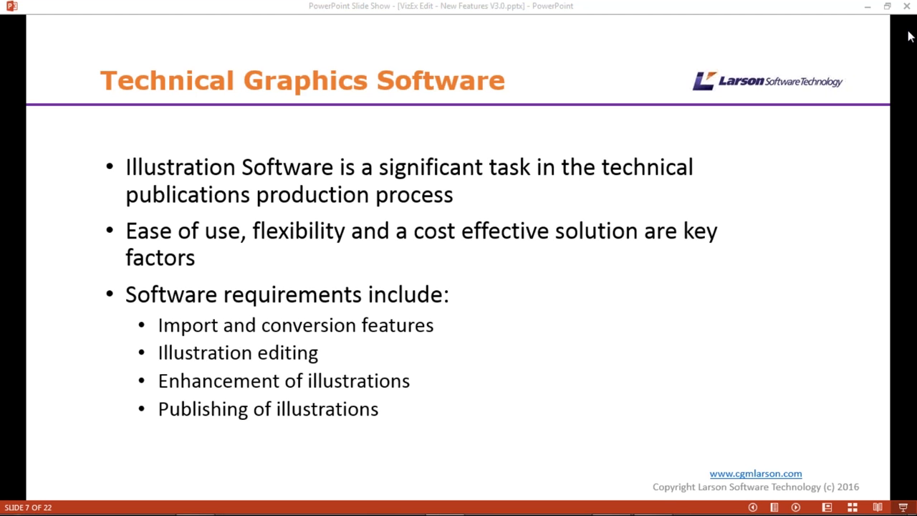
Step: Advance the slide show to slide 8, Technical Graphics Scenarios
left_click(731, 35)
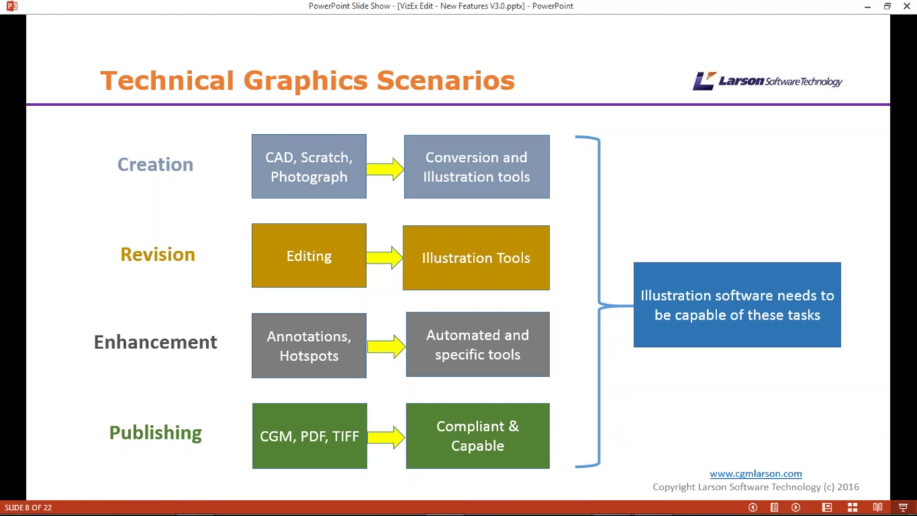
Step: Advance the slide show to slide 9, VizEx Edit 11.0 – Main Functions
key("Right")
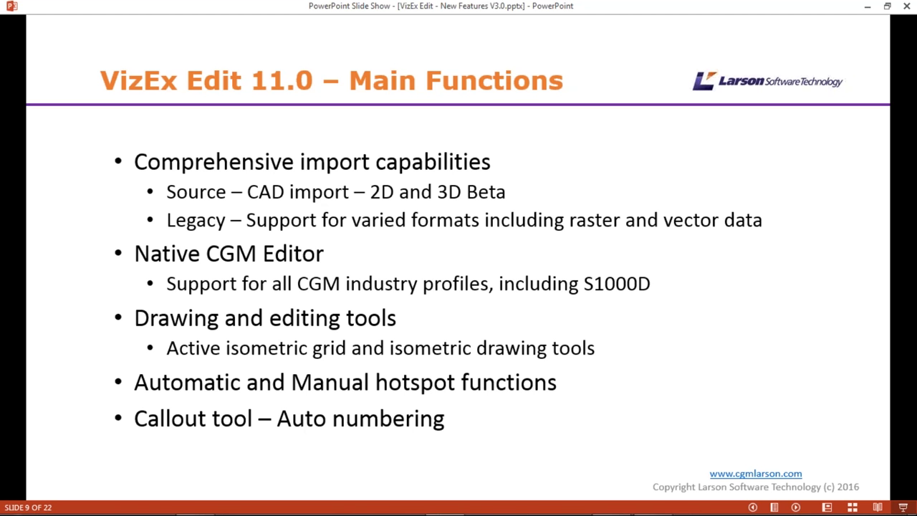
Step: Advance the slide show to slide 10, VizEx Edit – Data Exchange
key("Right")
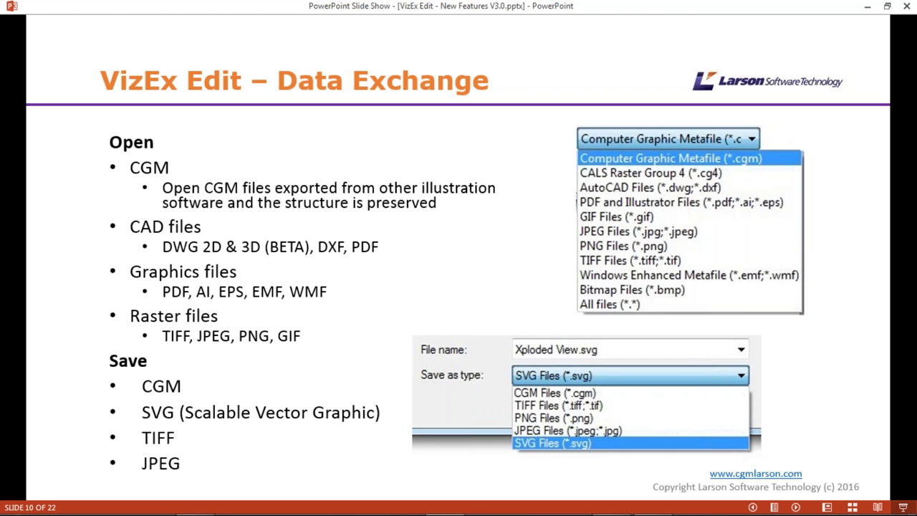
Step: Advance the slide show to slide 11, VizEx Edit – Isometric Grid
key("Right")
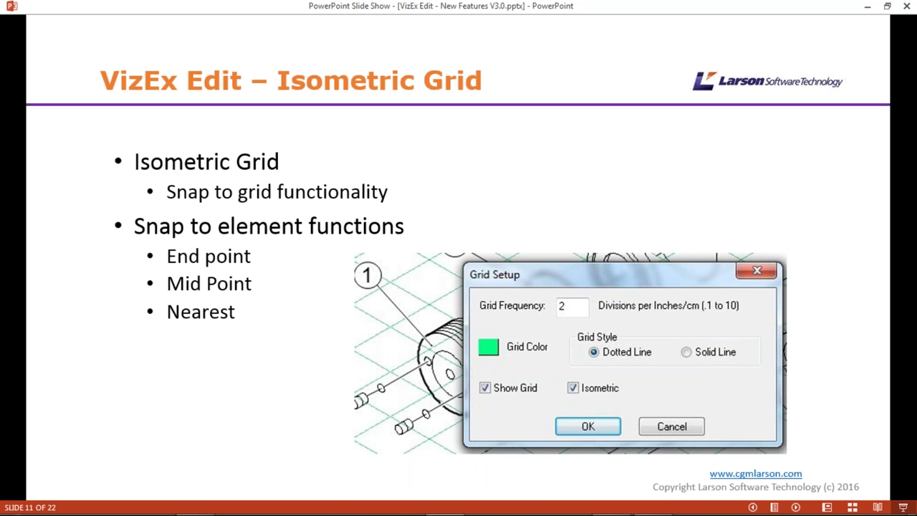
Step: Advance the slide show to slide 12, 'VizEx Edit – Drawing Tools'
key("Right")
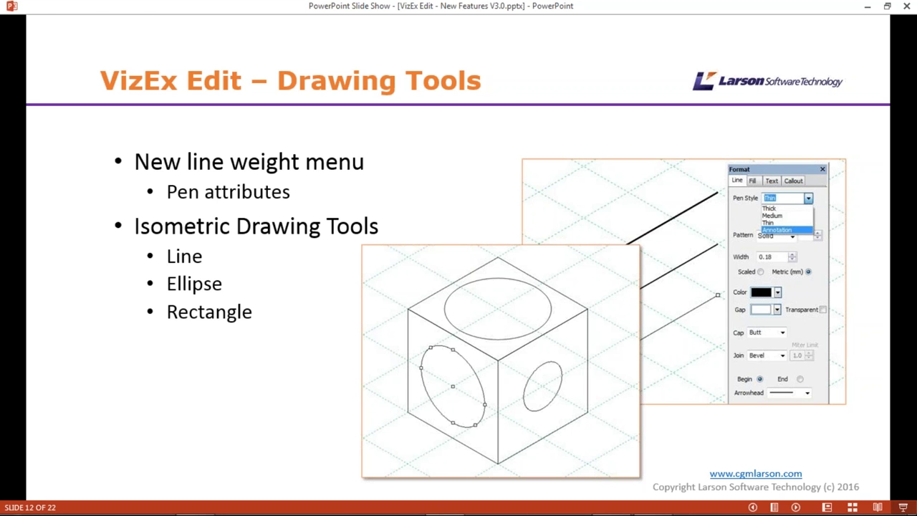
Step: Advance the slide show to slide 13, 'VizEx Edit – Call-outs (Annotations)'
key("Right")
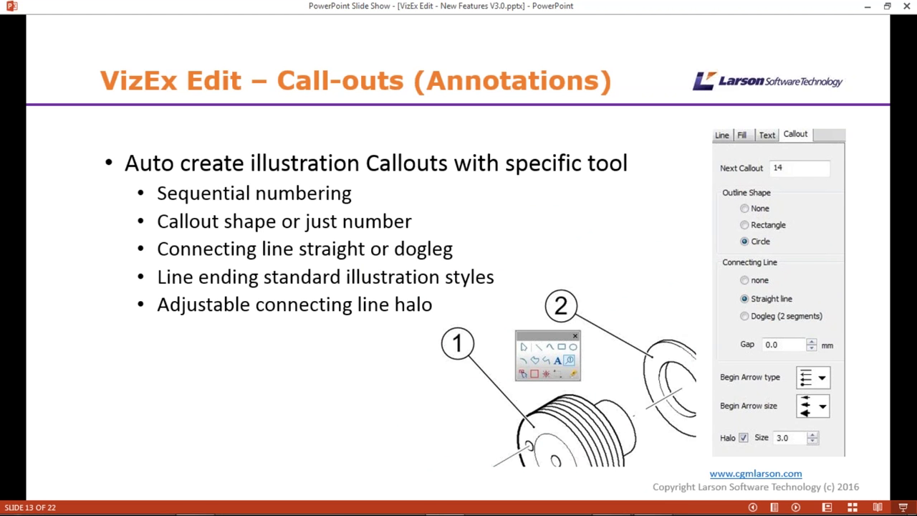
Step: Advance the slide show to slide 14, 'VizEx Edit – Hotspots'
key("Right")
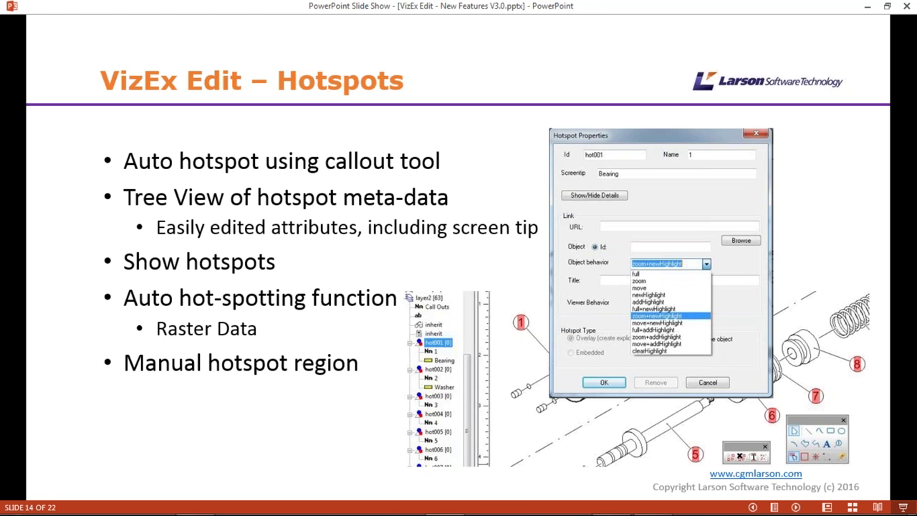
Step: Advance the slide show to slide 15, 'VizEx Edit – 2D CAD & PDF import'
key("Right")
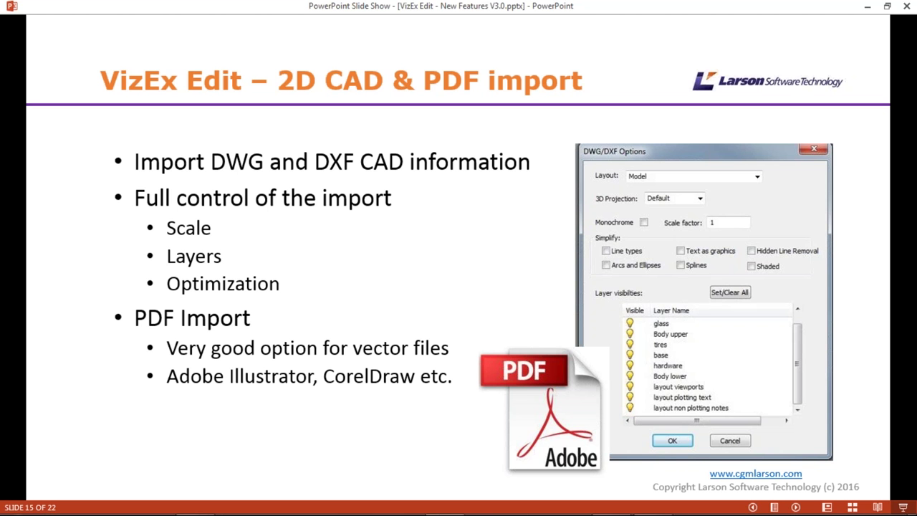
Step: Advance past the 3D CAD import slide to slide 17, 'Specification Compliance'
key("Right")
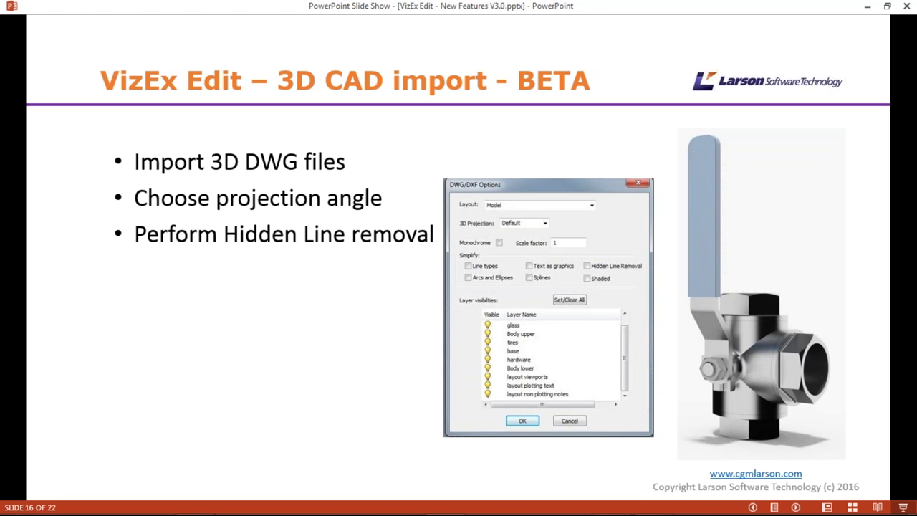
key("Right")
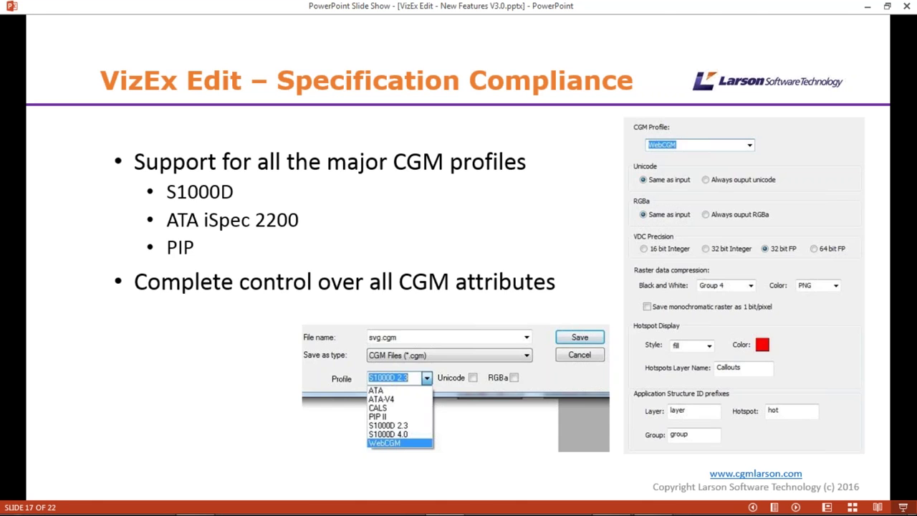
Step: Advance to slide 18, Live Demonstration, then switch to the empty VizEx Edit window
key("Right")
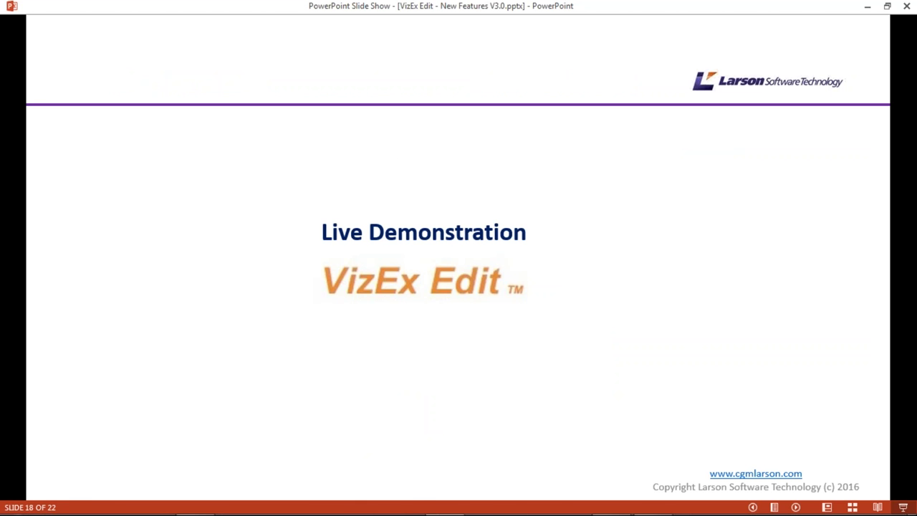
mouse_move(487, 510)
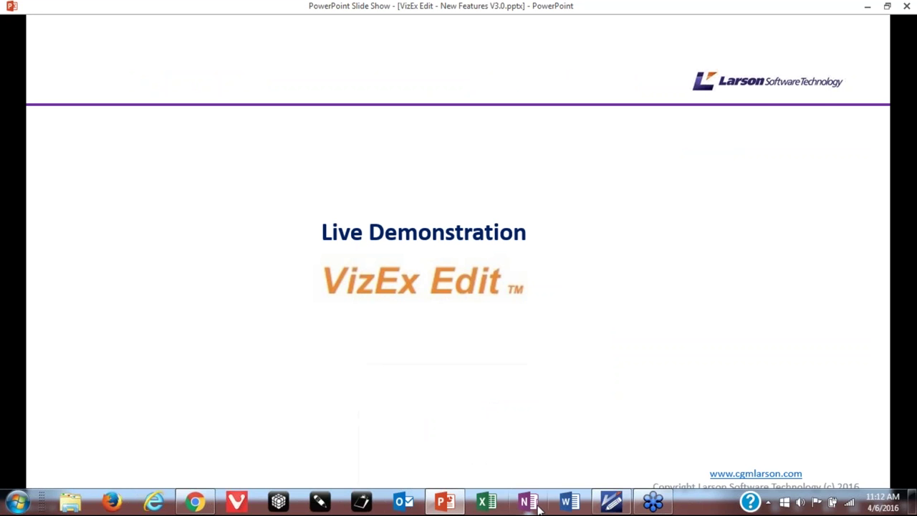
left_click(593, 501)
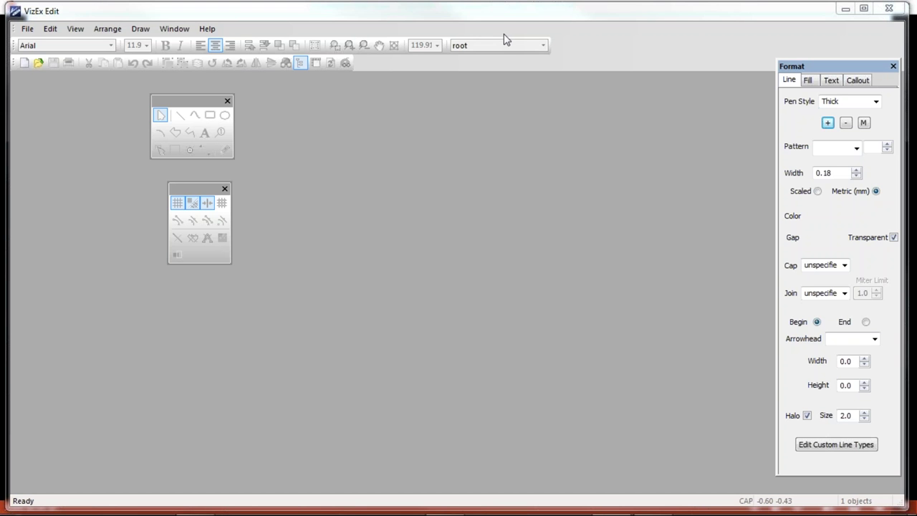
Step: Open ICN-S1000DBIKE-AAA-D000000-0-U8025-00536-A-04-1.CGM from the VizExEdit Demo folder
left_click(28, 32)
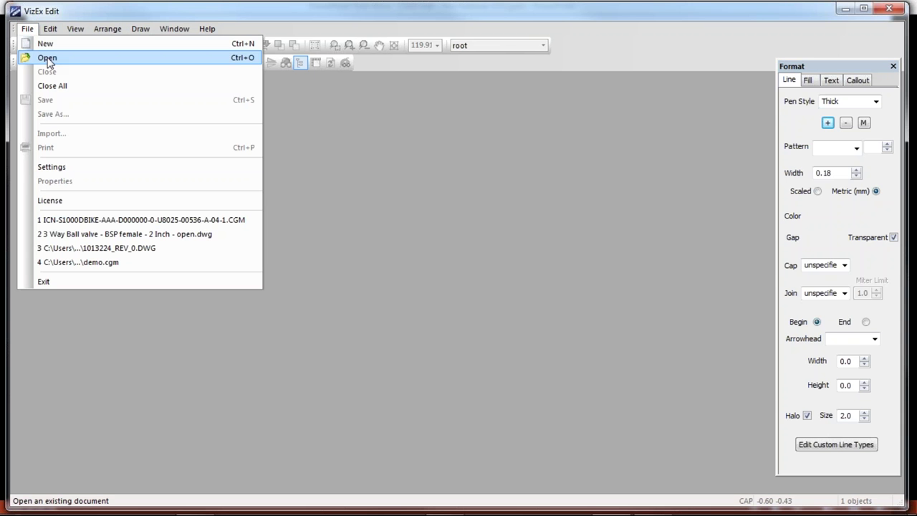
left_click(47, 60)
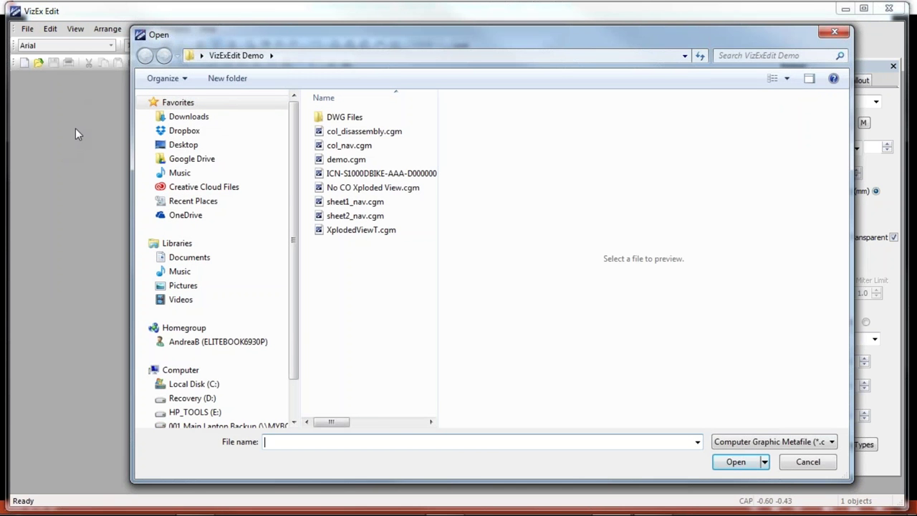
left_click(368, 179)
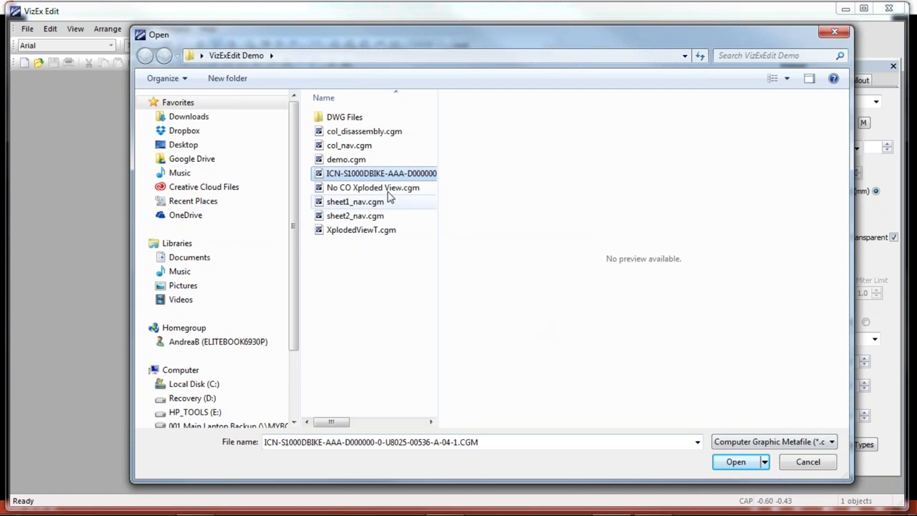
left_click(737, 465)
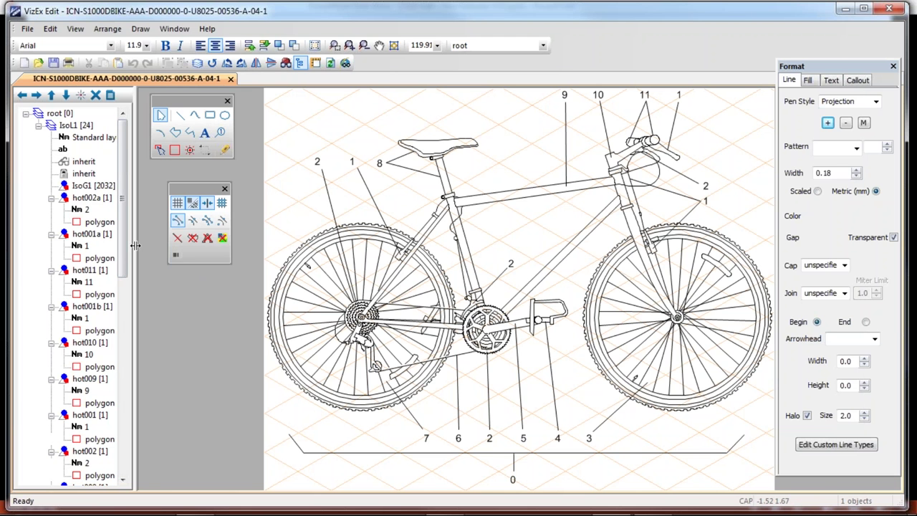
Step: Switch the bike drawing to a square grid and widen the structure tree showing layer IsoL1
left_click_drag(136, 246, 144, 246)
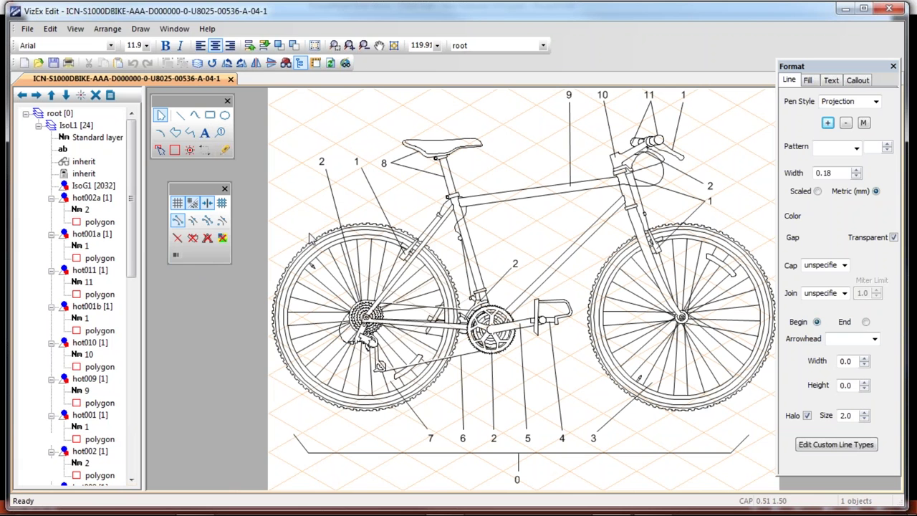
left_click(192, 204)
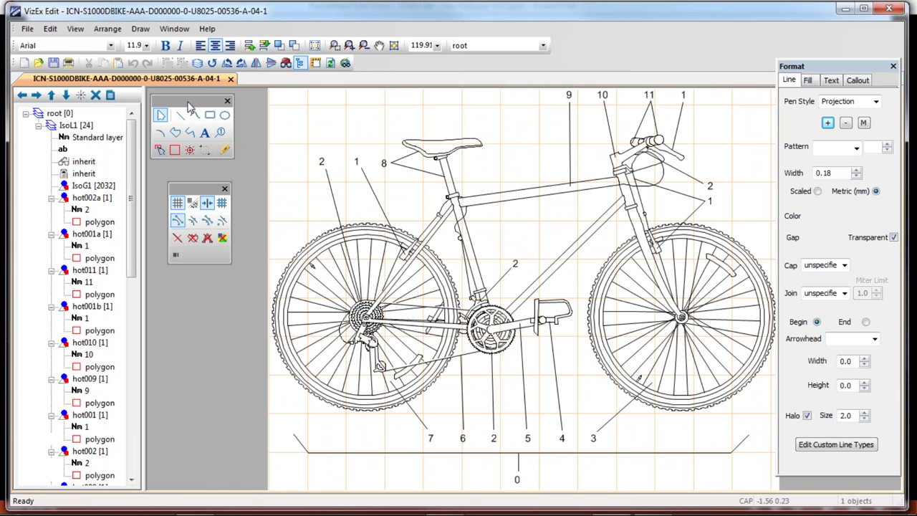
mouse_move(191, 101)
left_mouse_down()
mouse_move(203, 111)
mouse_move(337, 100)
mouse_move(354, 85)
mouse_move(355, 97)
mouse_move(208, 143)
mouse_move(195, 105)
left_mouse_up()
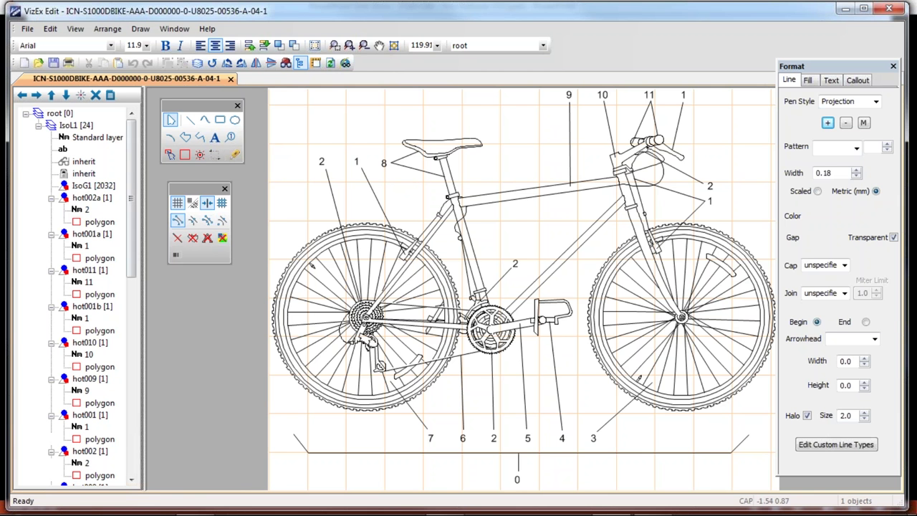
left_click_drag(143, 204, 152, 204)
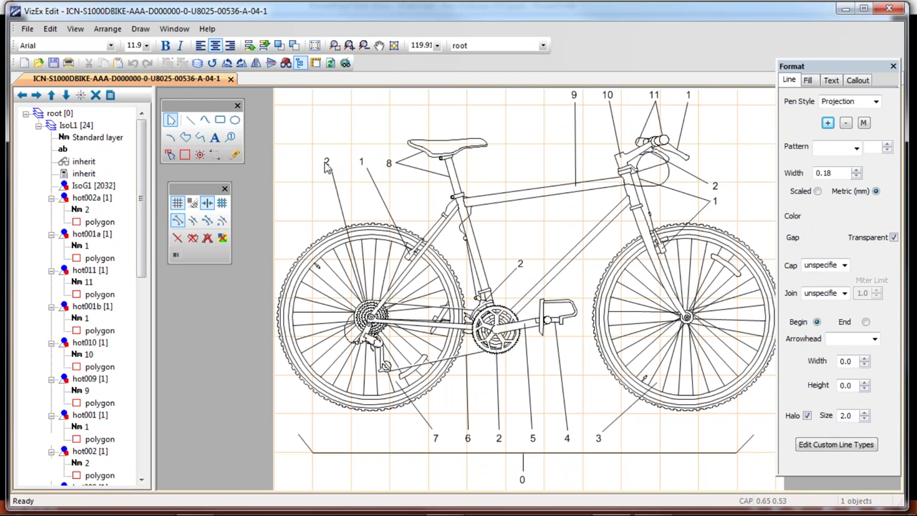
left_click(89, 275)
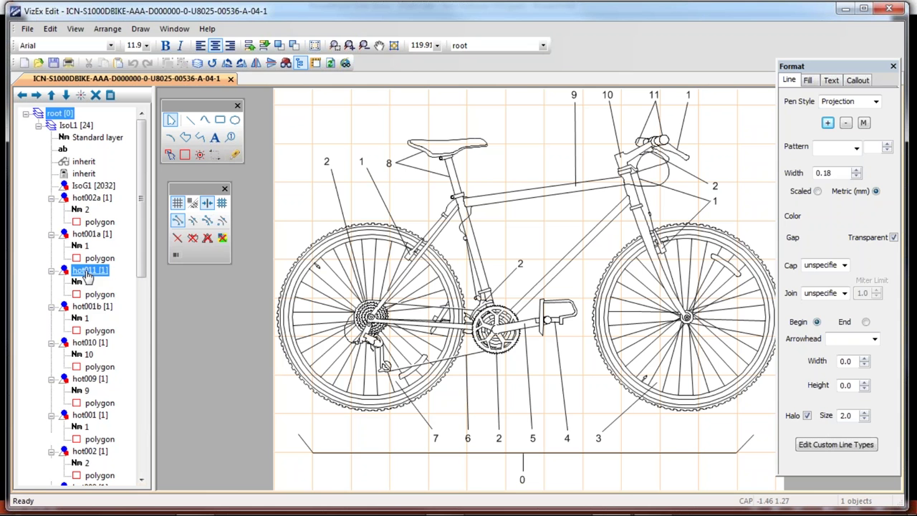
left_click(90, 308)
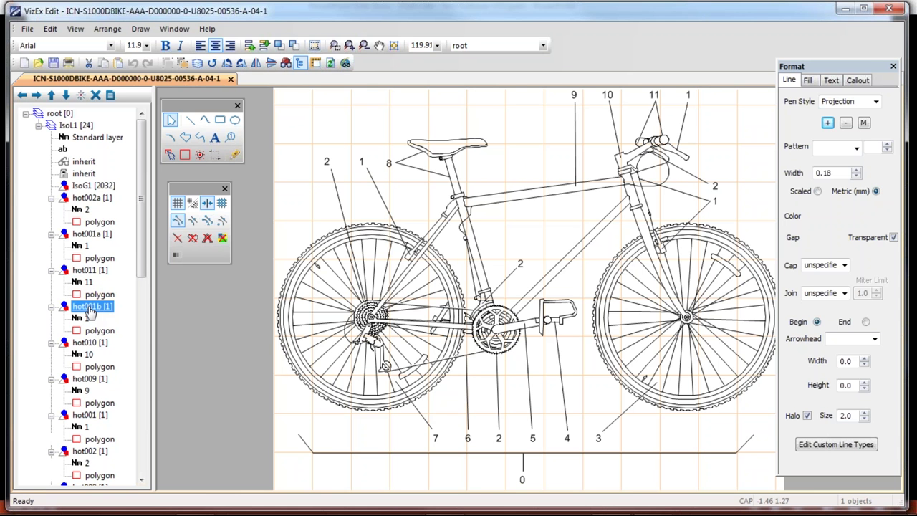
left_click(285, 63)
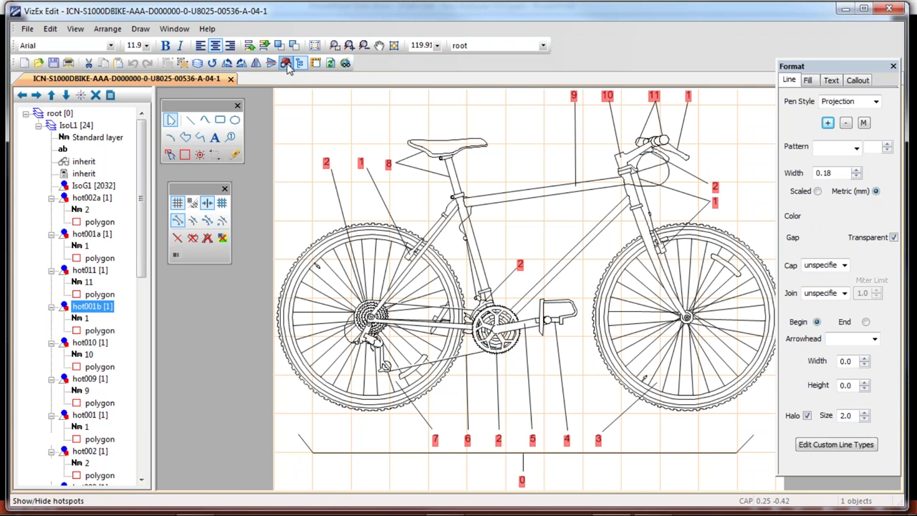
left_click(286, 64)
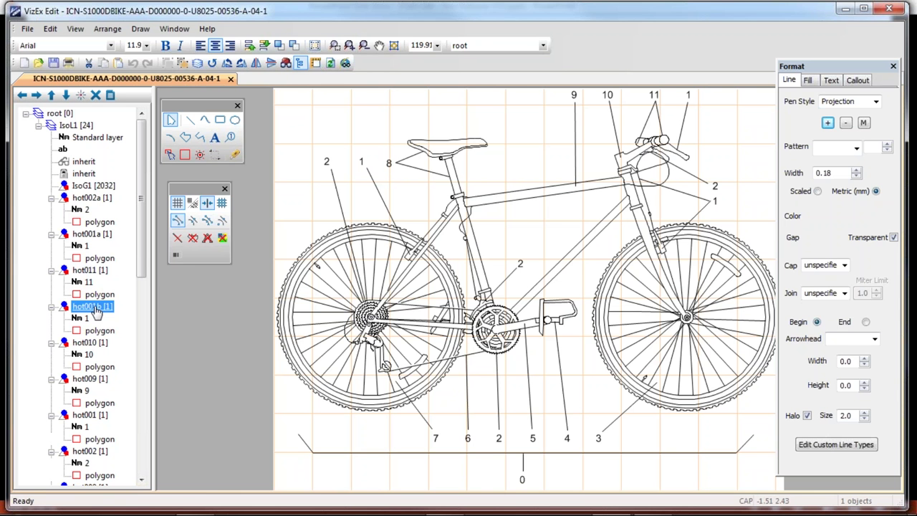
left_click(95, 310)
mouse_move(833, 70)
left_mouse_down()
mouse_move(815, 12)
mouse_move(829, 53)
left_mouse_up()
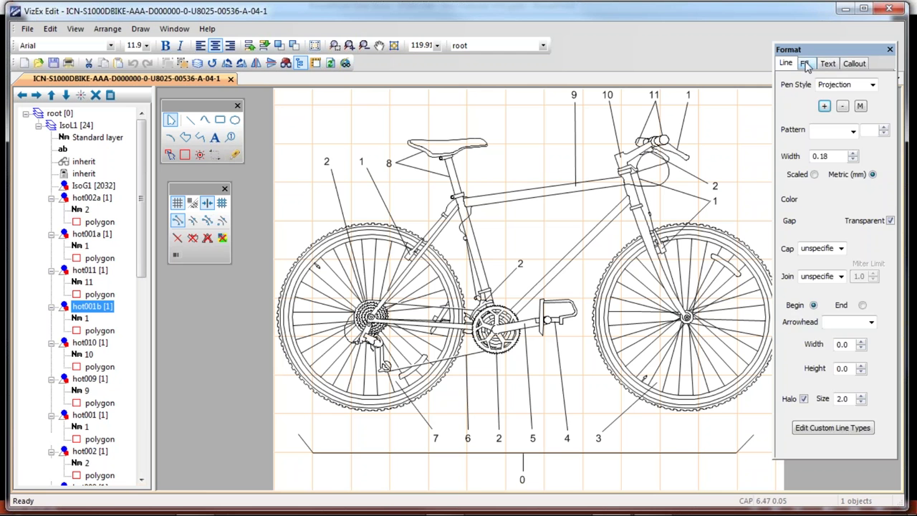
left_click(807, 64)
left_click(860, 66)
left_click(829, 64)
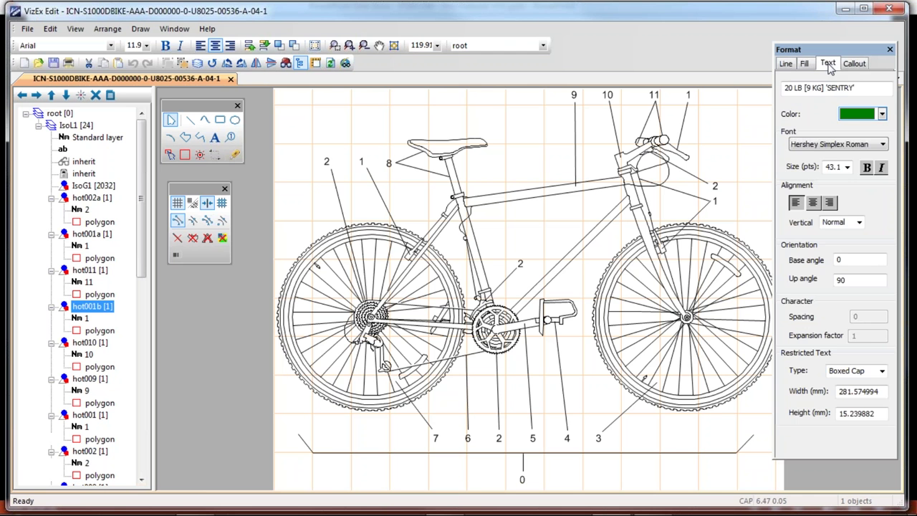
left_click(786, 64)
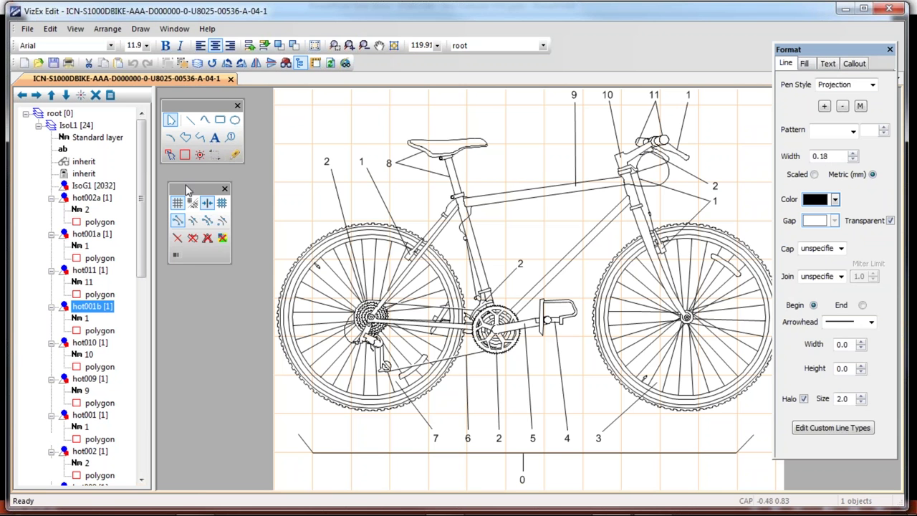
Step: Enable Isometric in Grid Setup, keeping 2 divisions per cm with solid lines
left_click(74, 32)
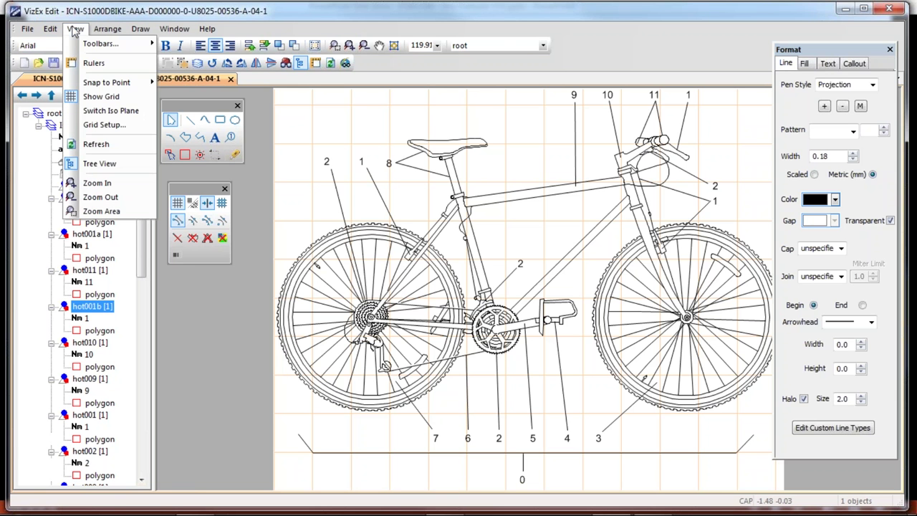
left_click(100, 126)
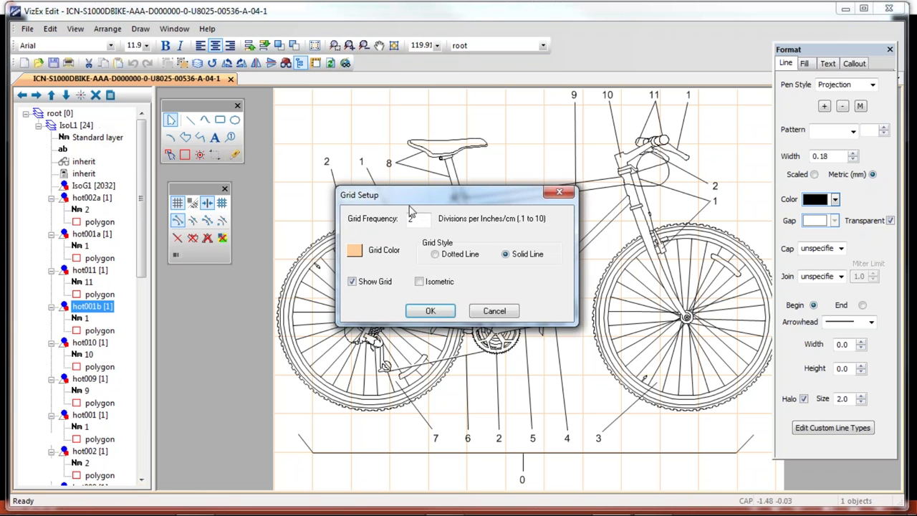
left_click_drag(398, 199, 387, 185)
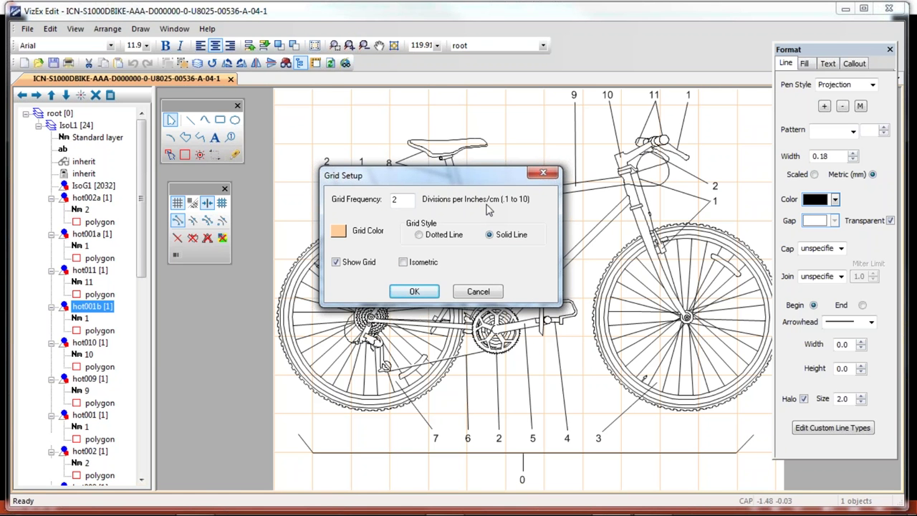
left_click(403, 262)
left_click(414, 292)
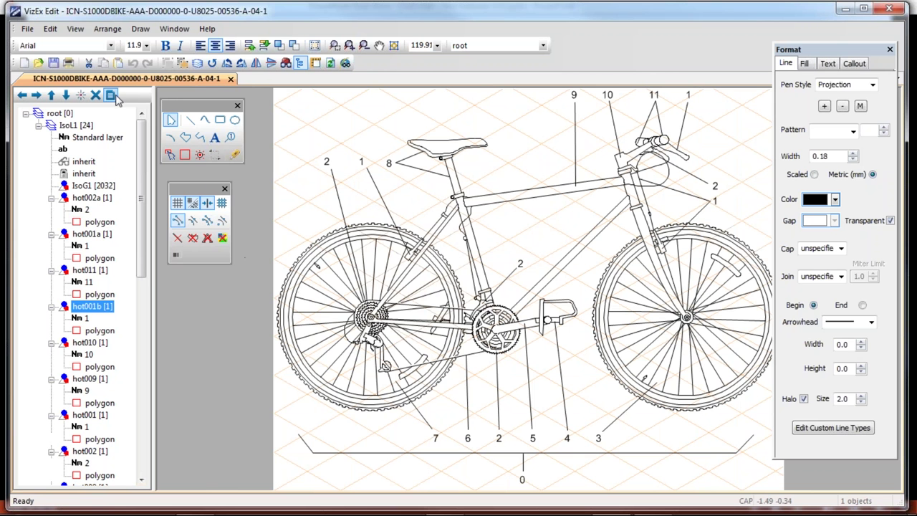
Step: Open demo.cgm in a new tab and zoom to a rectangle around its diagonal line
left_click(27, 30)
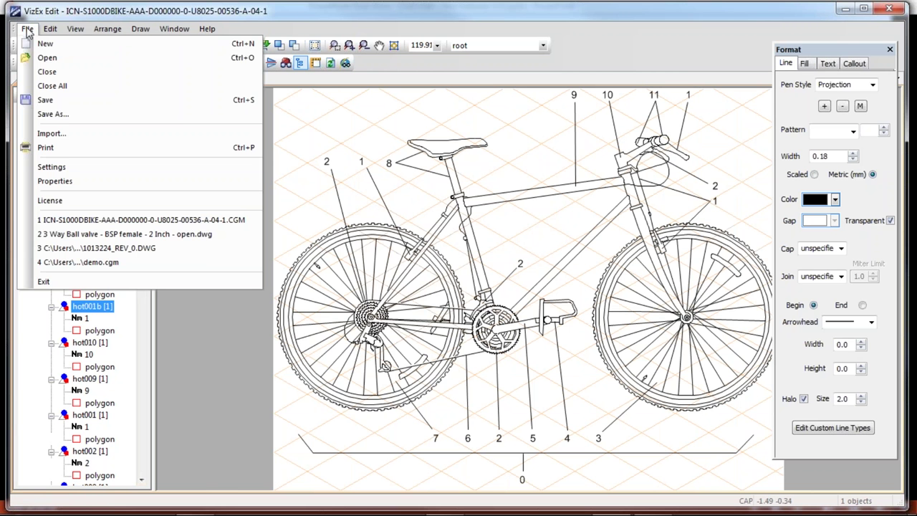
left_click(45, 58)
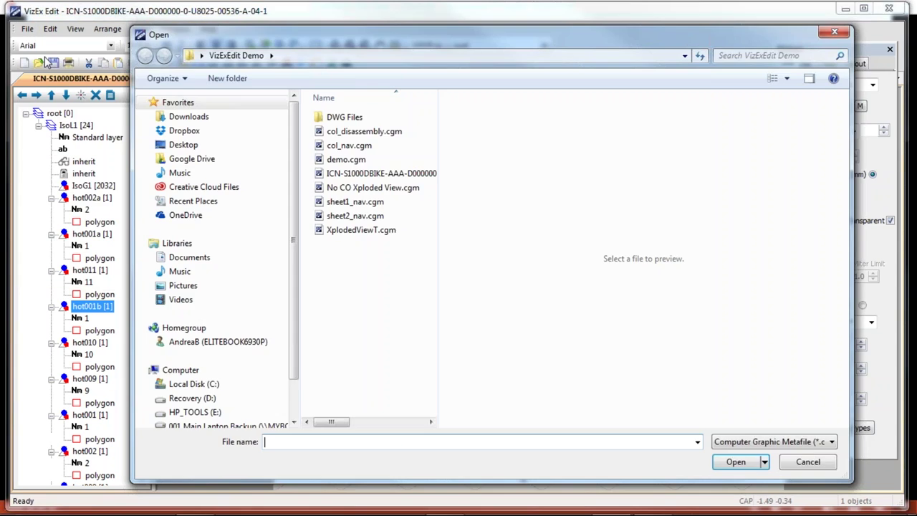
left_click(337, 159)
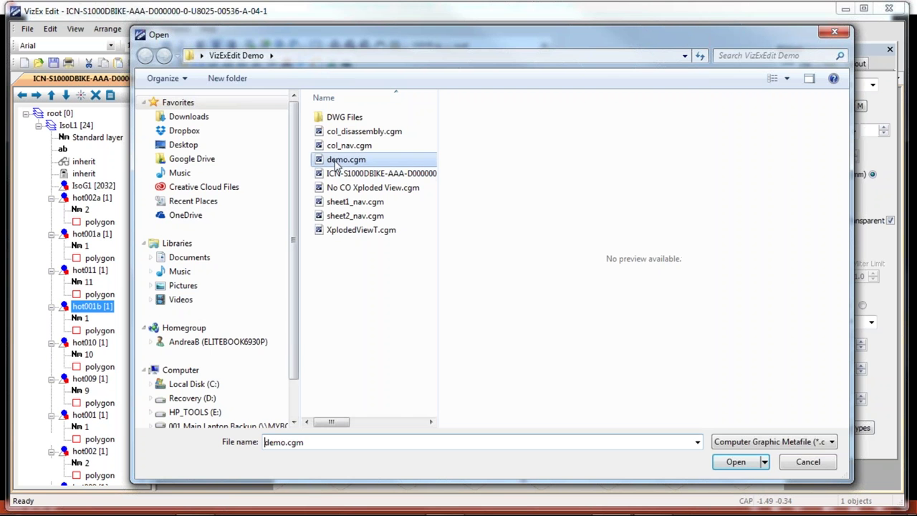
left_click(739, 464)
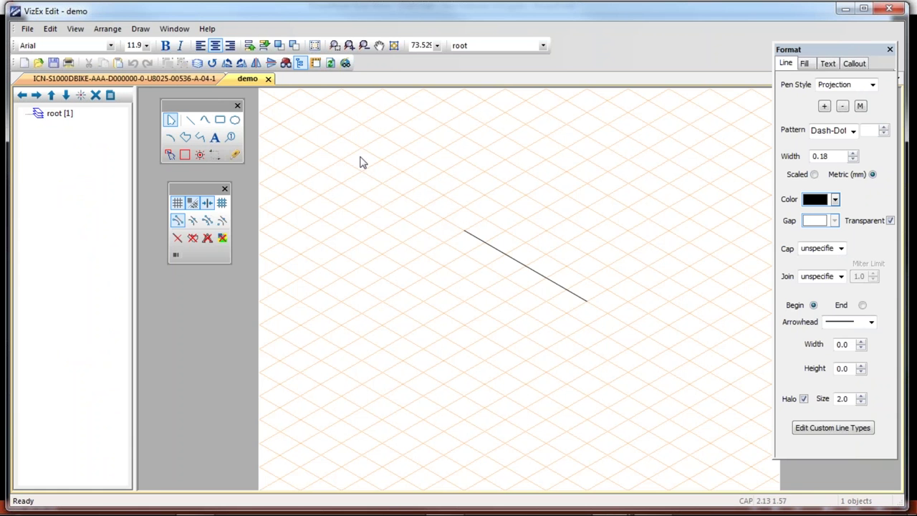
left_click(334, 45)
left_click_drag(428, 199, 621, 388)
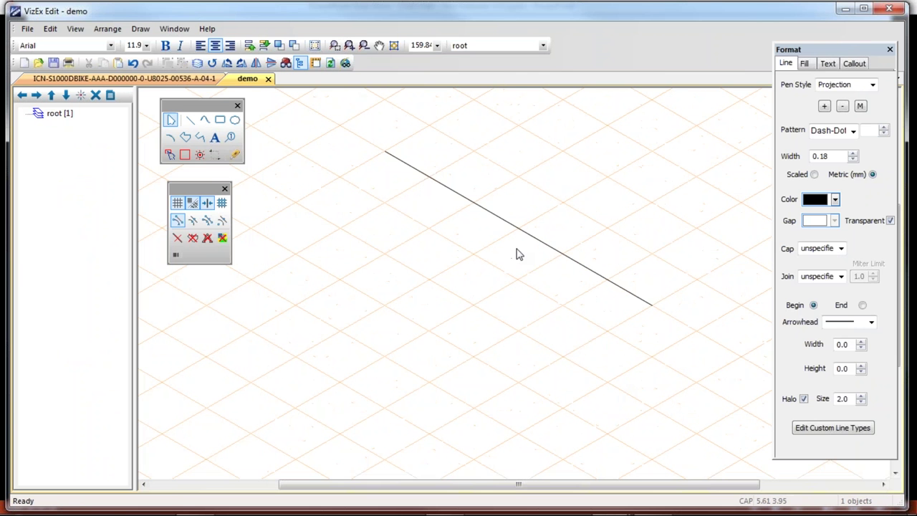
Step: Give the diagonal line the Thick pen style
left_click(494, 217)
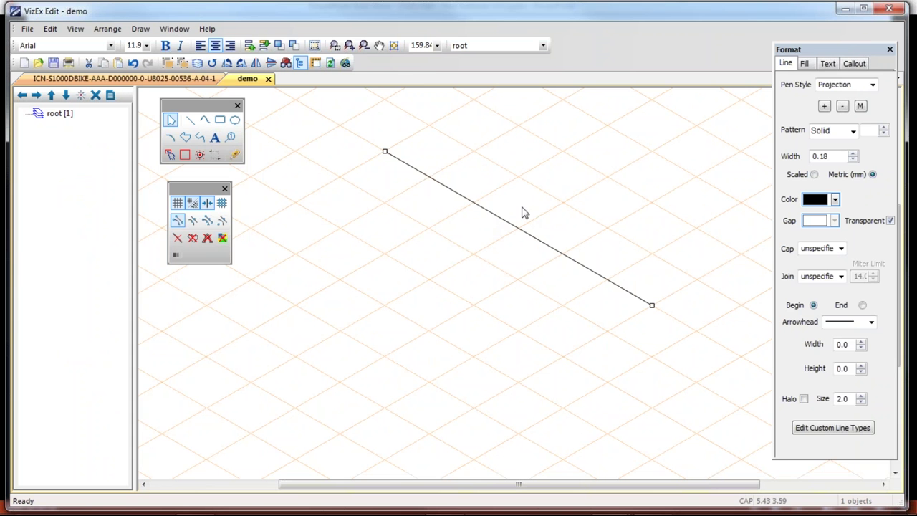
left_click(871, 84)
left_click(825, 97)
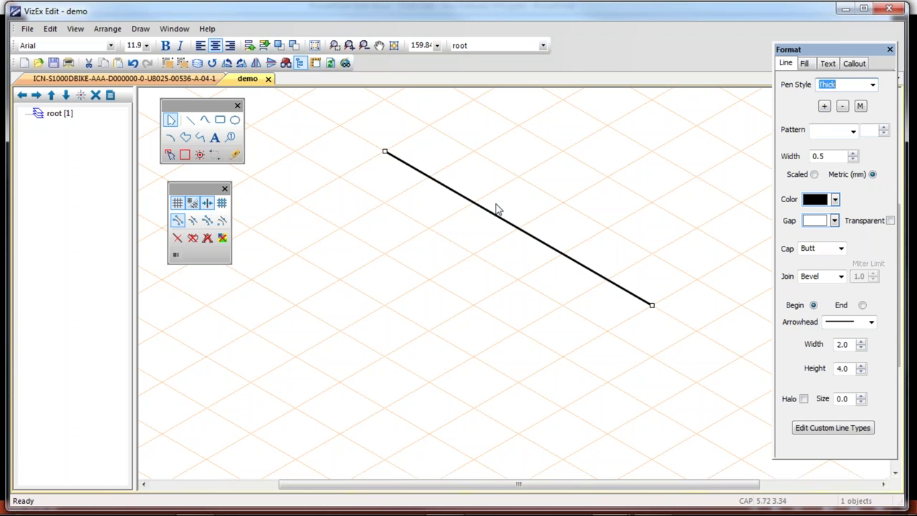
Step: Draw a second line parallel below the first, deleting a mistaken first attempt
left_click(192, 123)
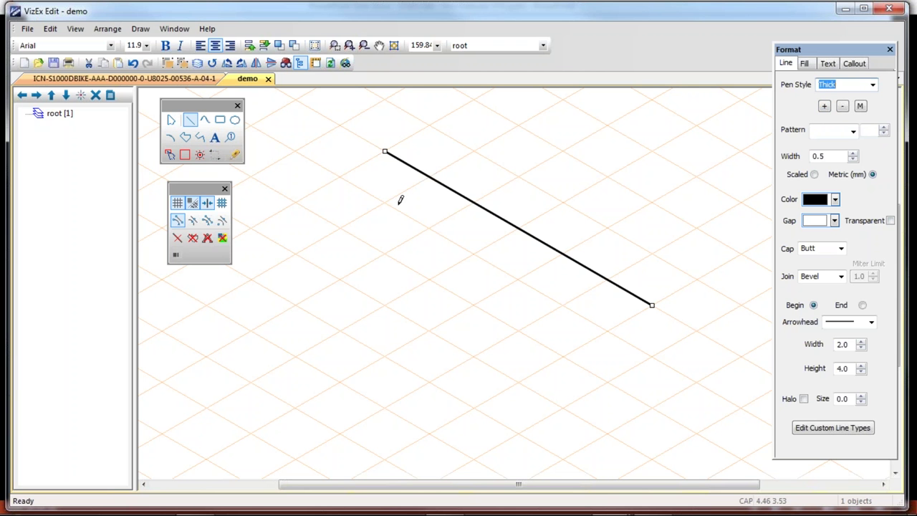
left_click_drag(386, 201, 556, 309)
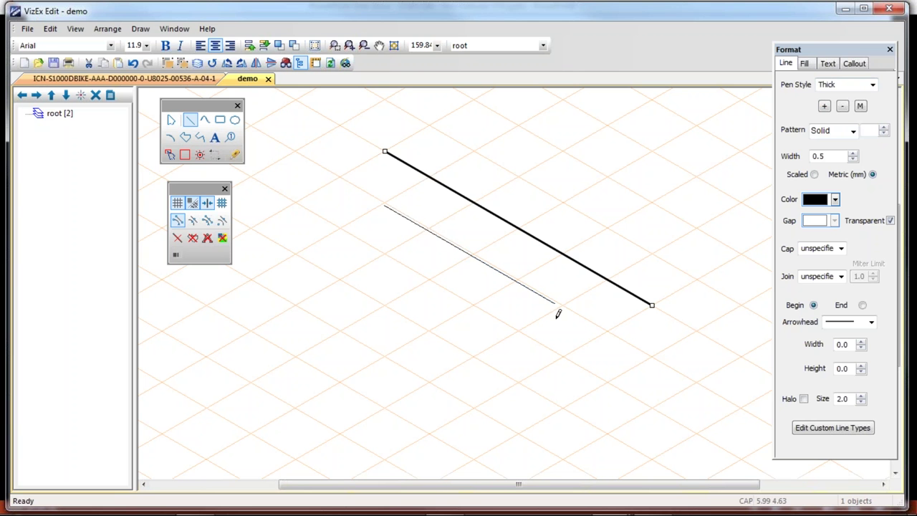
key("Delete")
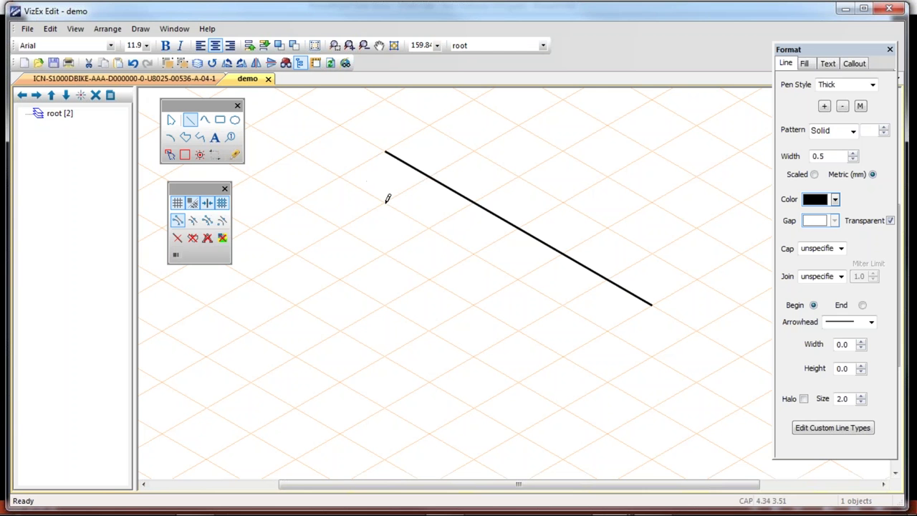
mouse_move(386, 203)
left_mouse_down()
mouse_move(519, 278)
mouse_move(645, 332)
mouse_move(625, 357)
mouse_move(444, 382)
mouse_move(268, 311)
mouse_move(311, 294)
mouse_move(255, 316)
mouse_move(309, 354)
mouse_move(582, 321)
mouse_move(657, 347)
left_mouse_up()
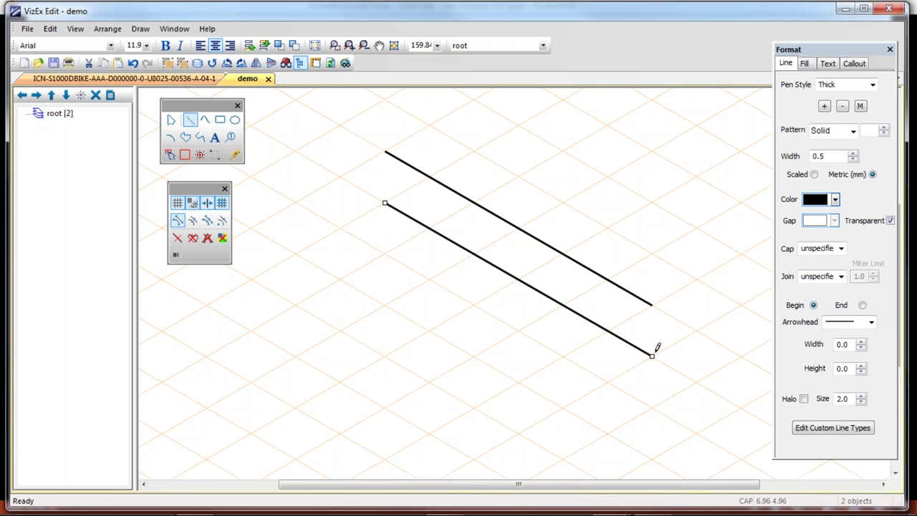
Step: Give the second line the Medium pen style and draw a third, Thin line below
left_click(872, 85)
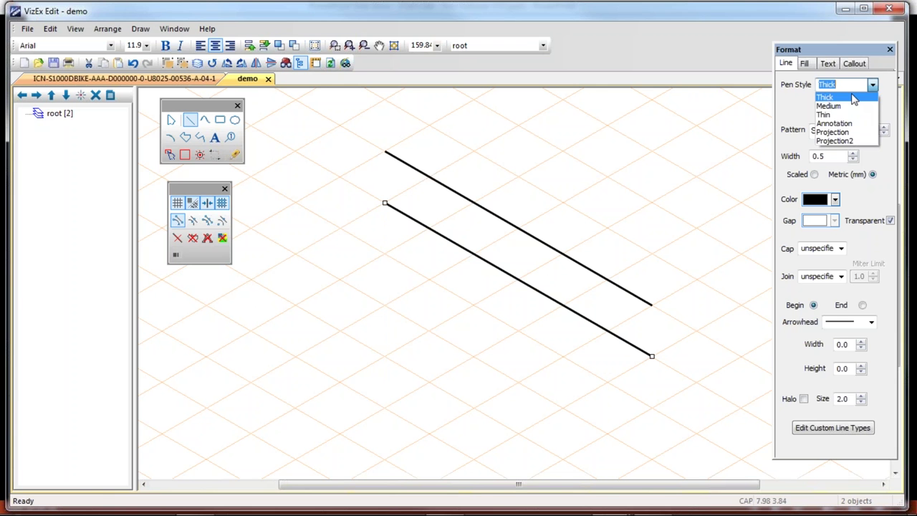
left_click(830, 106)
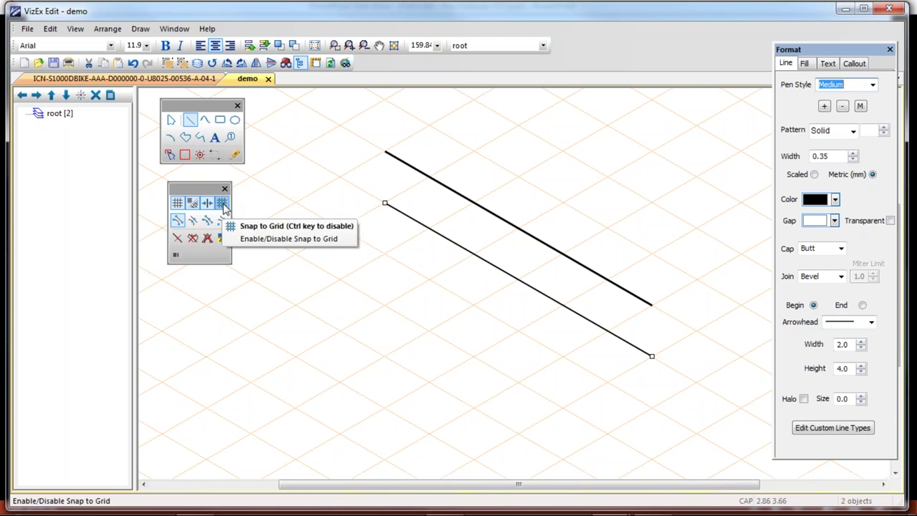
left_click_drag(386, 254, 656, 404)
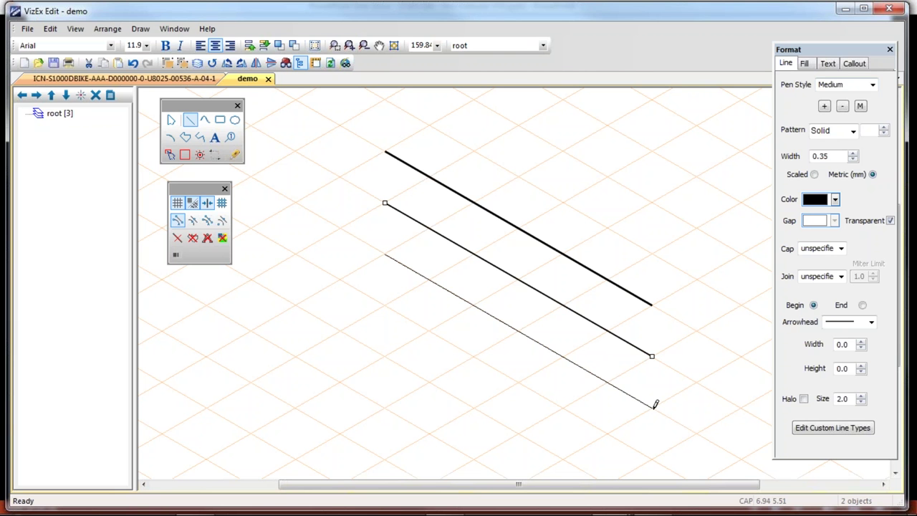
mouse_move(656, 405)
left_mouse_down()
mouse_move(643, 394)
mouse_move(653, 407)
left_mouse_up()
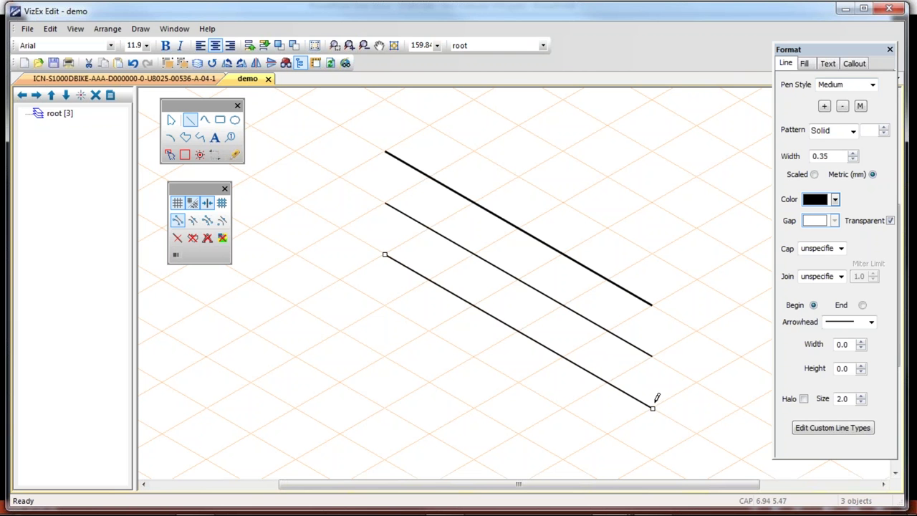
left_click(873, 85)
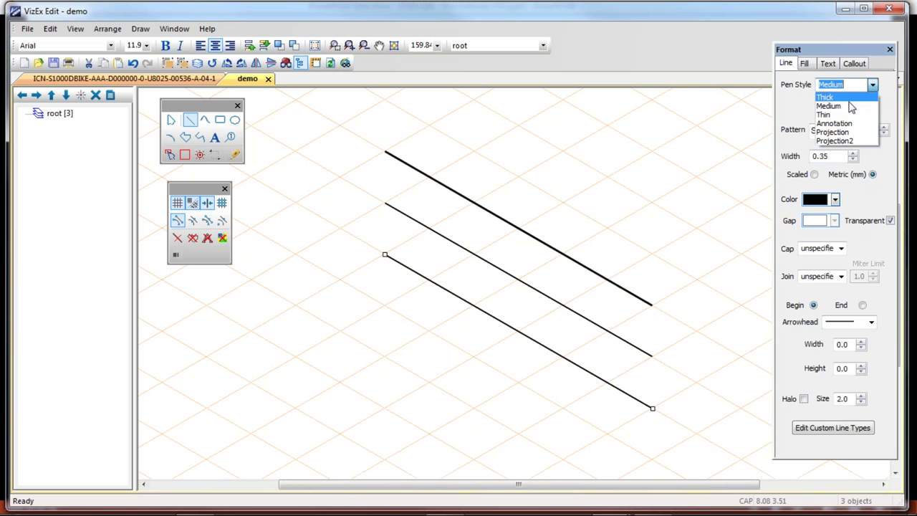
left_click(843, 116)
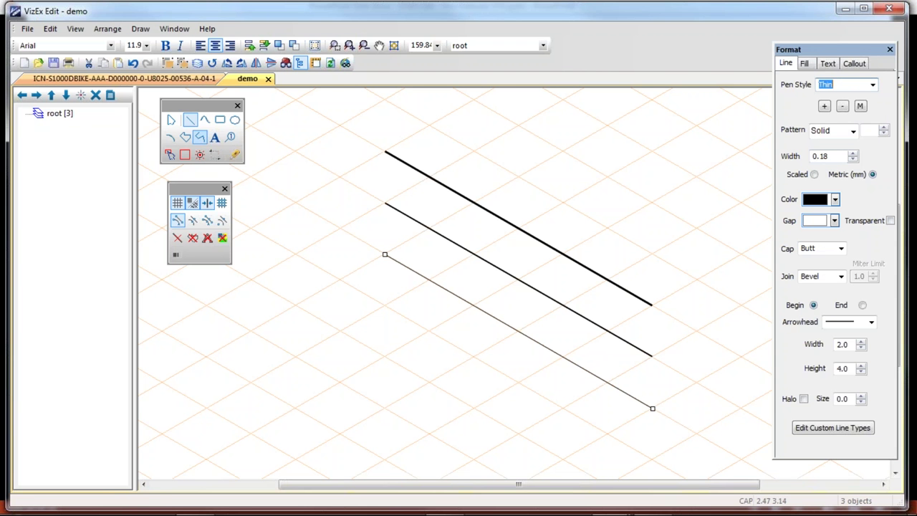
Step: Marquee-select all three lines and delete them
left_click(172, 122)
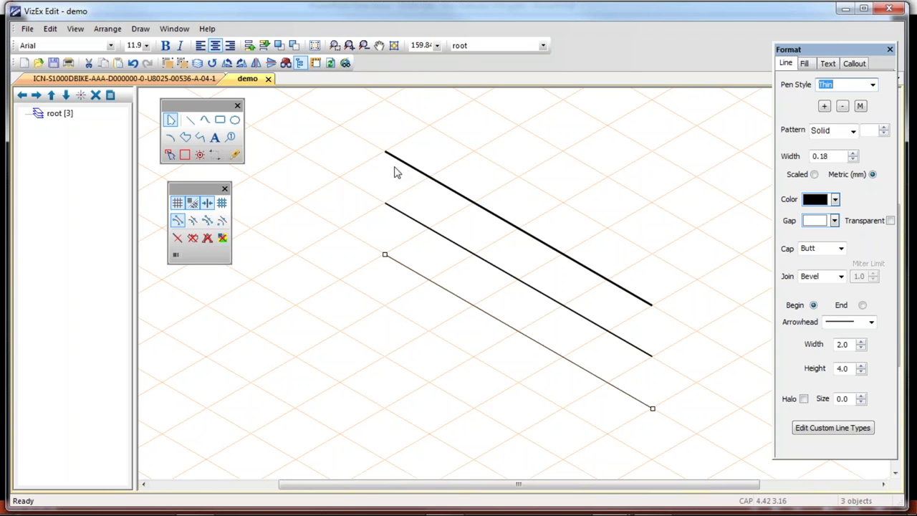
left_click_drag(334, 128, 684, 460)
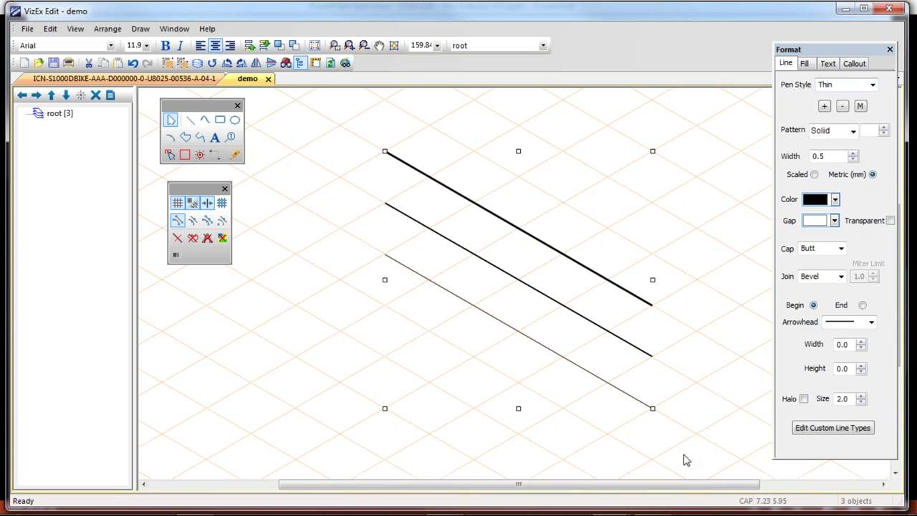
key("Delete")
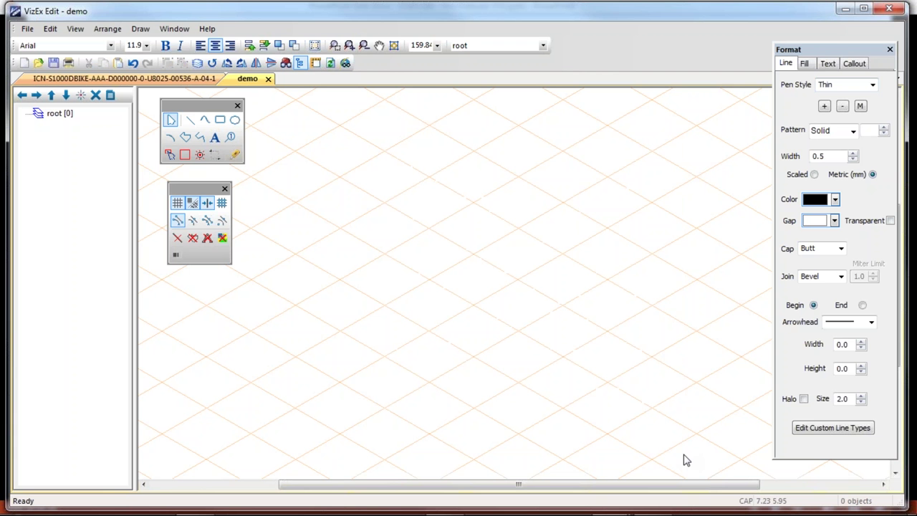
Step: Draw an isometric ellipse near the canvas centre for the hole
left_click(364, 46)
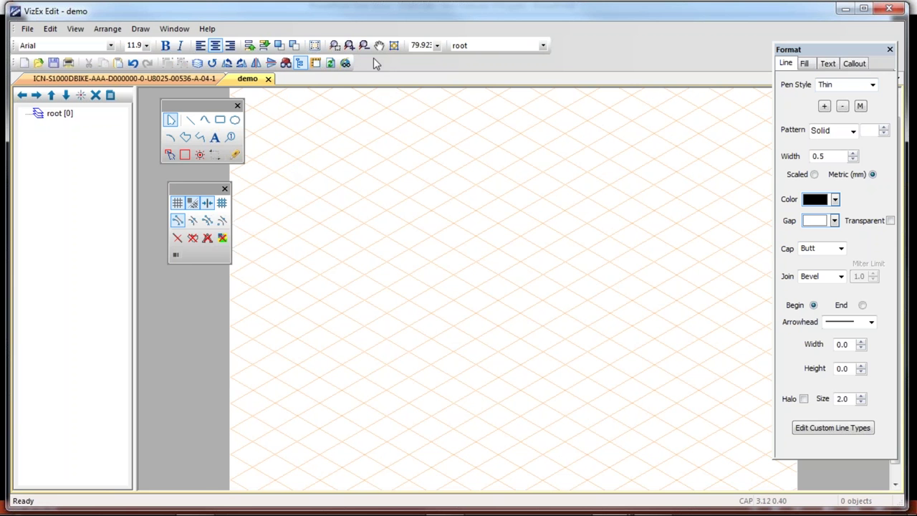
left_click(349, 45)
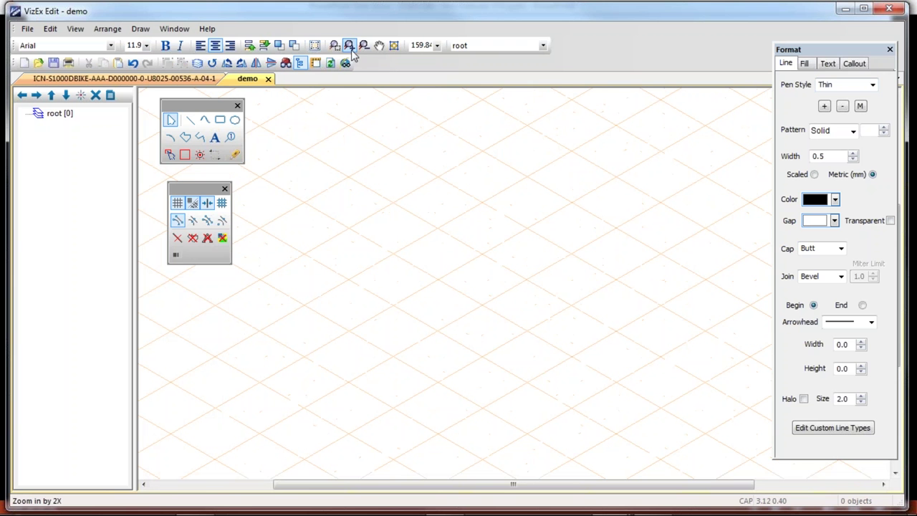
left_click(237, 122)
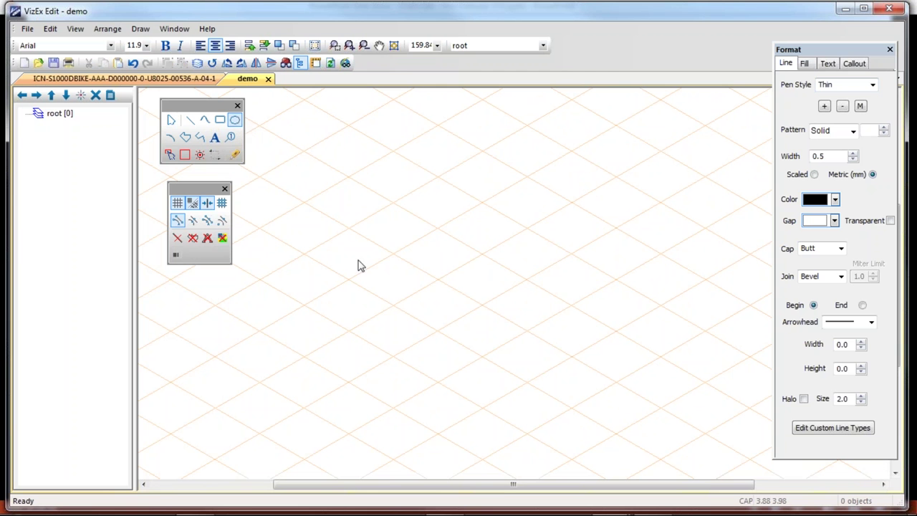
mouse_move(394, 311)
left_mouse_down()
mouse_move(420, 342)
mouse_move(479, 320)
mouse_move(385, 295)
mouse_move(413, 324)
mouse_move(366, 316)
mouse_move(336, 323)
mouse_move(347, 324)
mouse_move(341, 333)
left_mouse_up()
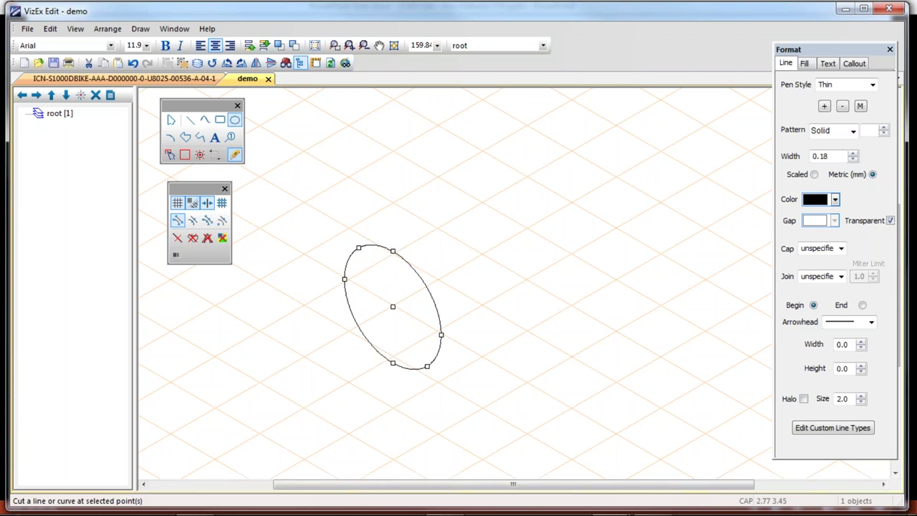
Step: Draw the box's front, top and right faces as rectangles around the ellipse
left_click(219, 119)
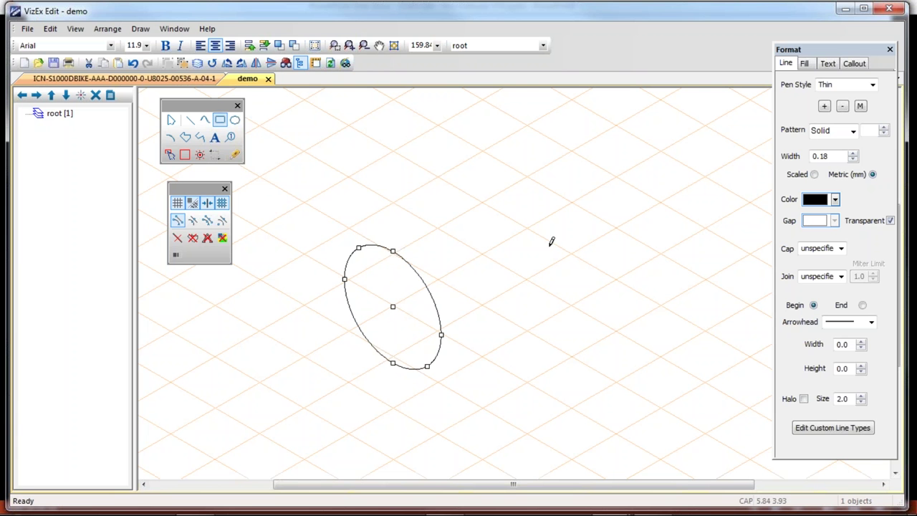
left_click_drag(484, 252, 316, 332)
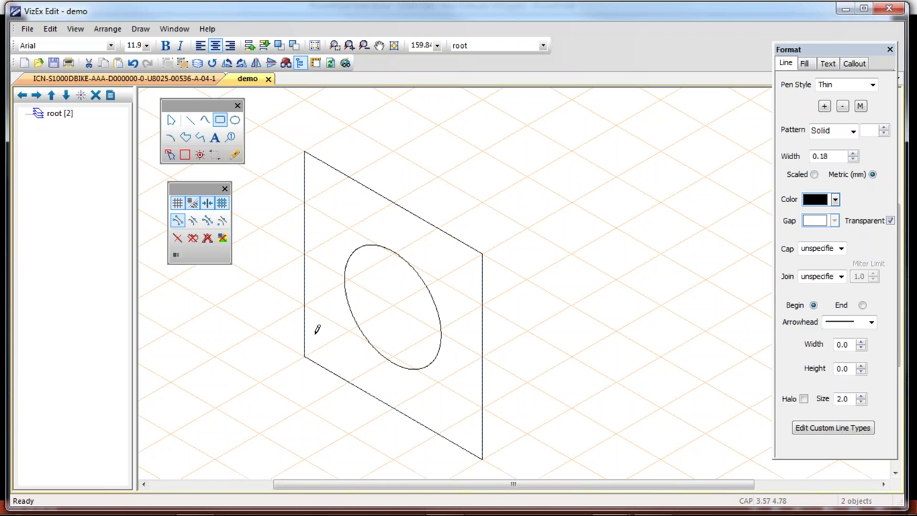
left_click_drag(318, 329, 316, 325)
left_click_drag(307, 148, 659, 142)
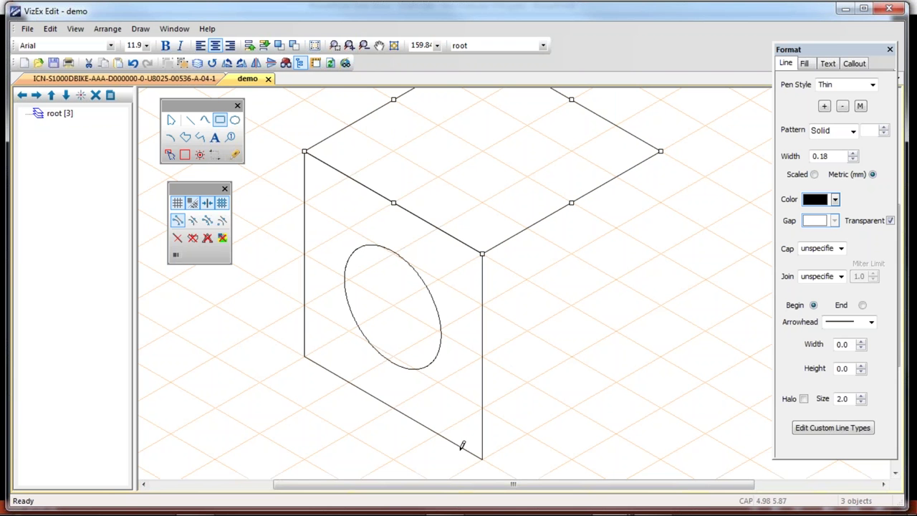
left_click_drag(483, 255, 678, 357)
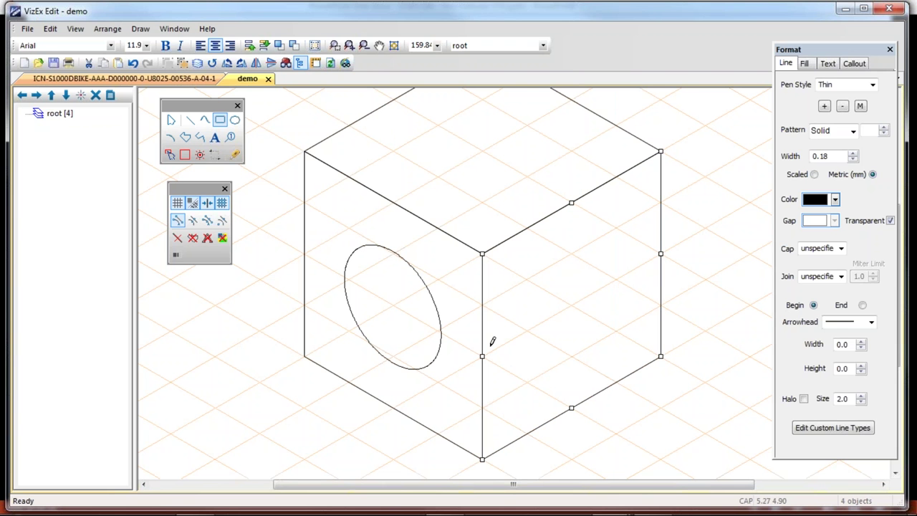
Step: Draw an ellipse on the top face and two overlapping ellipses on the right face
left_click(236, 123)
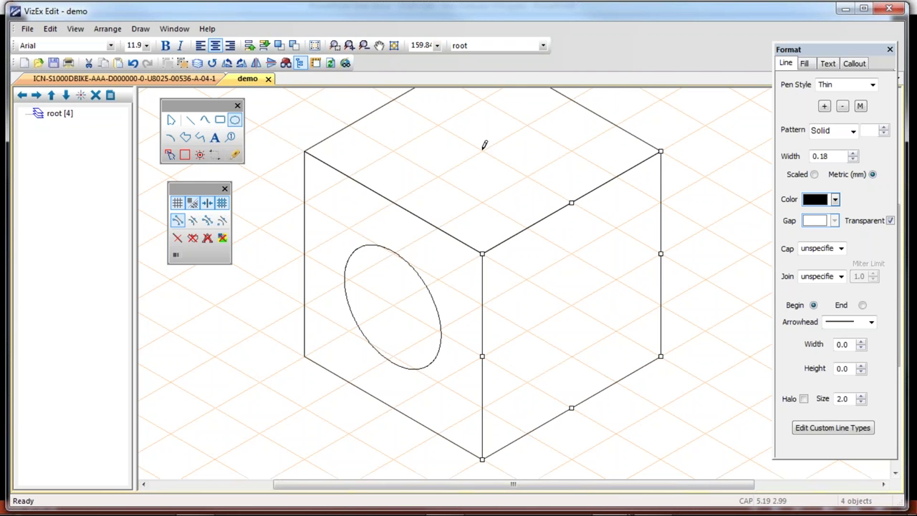
left_click_drag(483, 150, 509, 136)
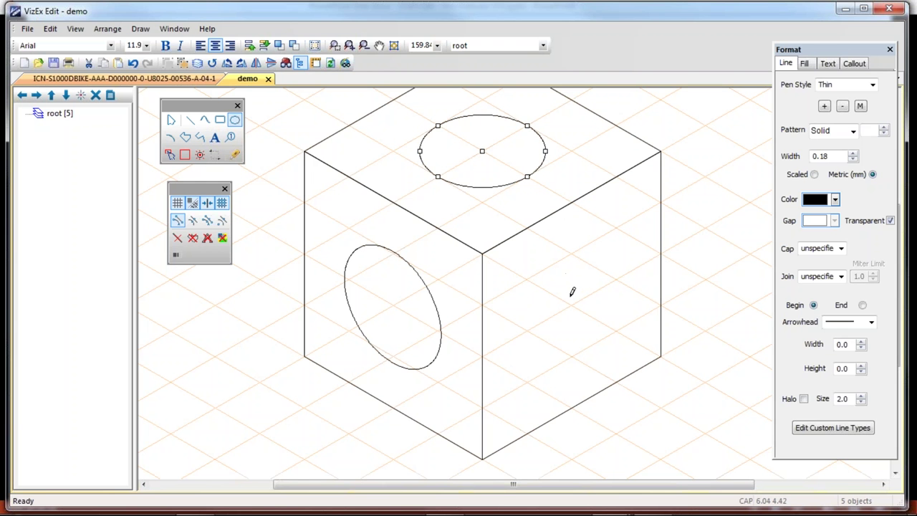
left_click_drag(573, 306, 613, 305)
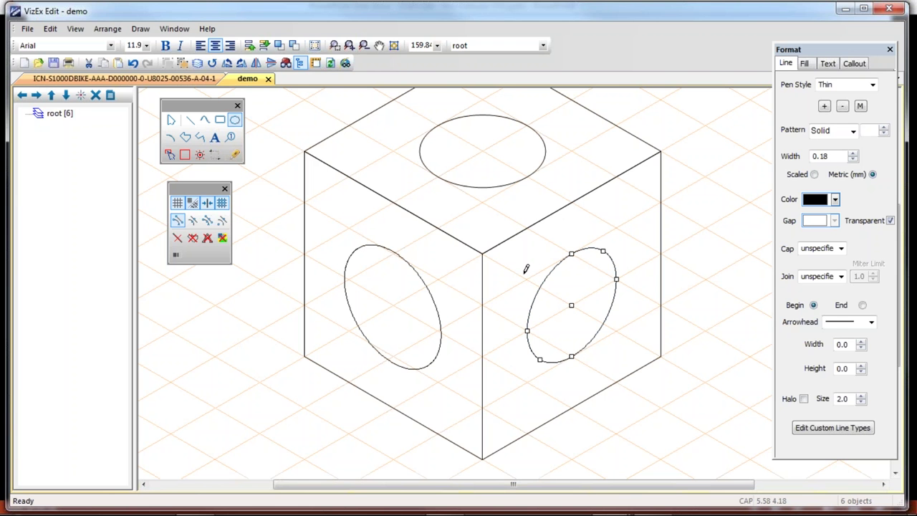
left_click_drag(527, 279, 570, 279)
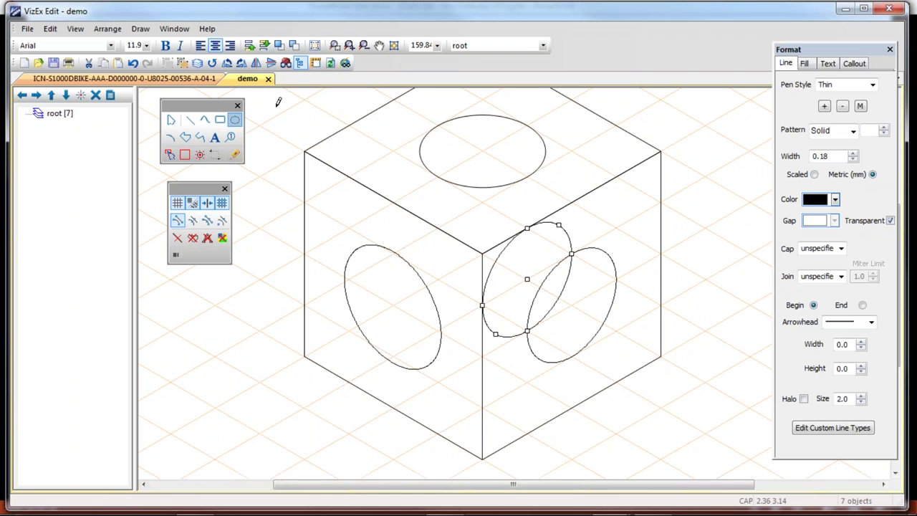
Step: Zoom to the overlapping circles, cut the left one at the intersection and delete its outer piece
left_click(335, 46)
left_click_drag(447, 190, 689, 403)
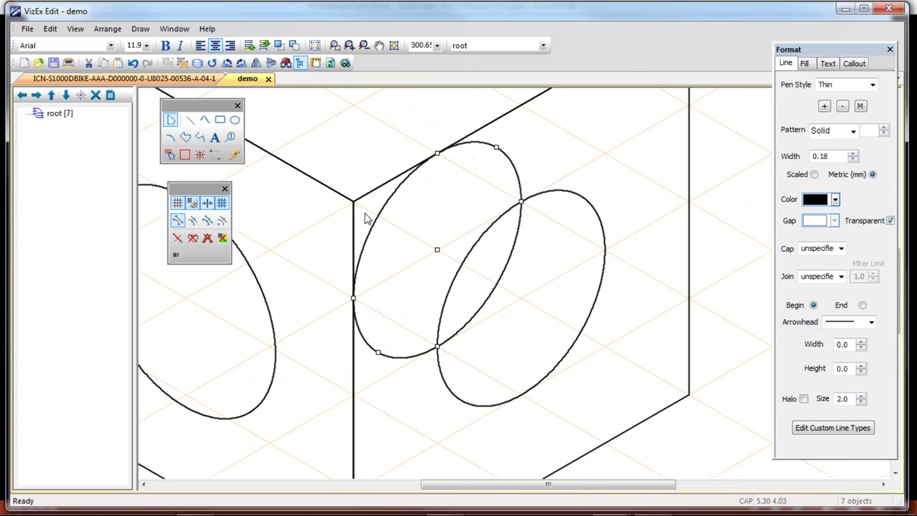
left_click(235, 154)
left_click(439, 345)
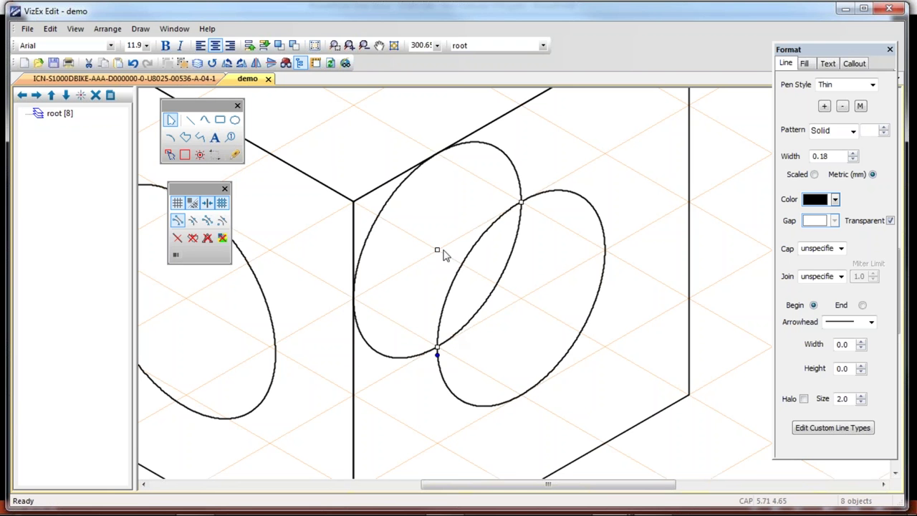
left_click(536, 135)
left_click(485, 146)
key("Delete")
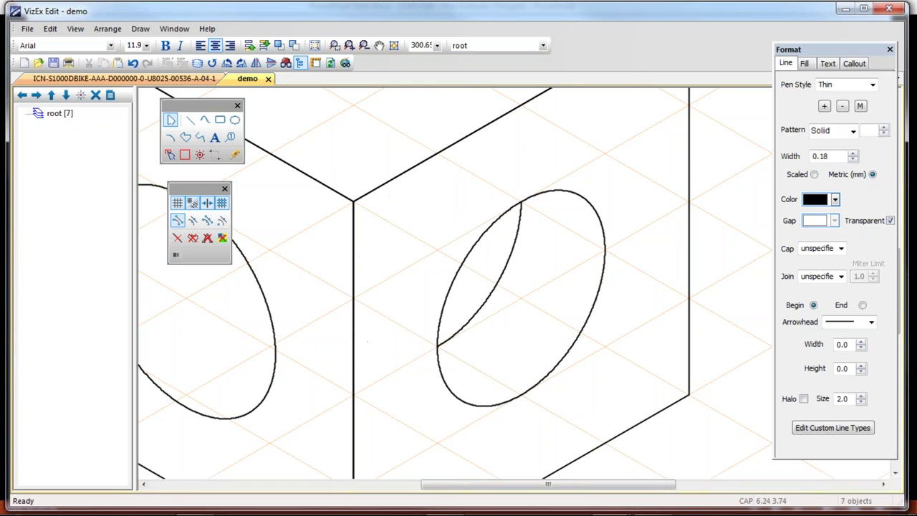
Step: Give the inner arc the Thick pen style
left_click(516, 254)
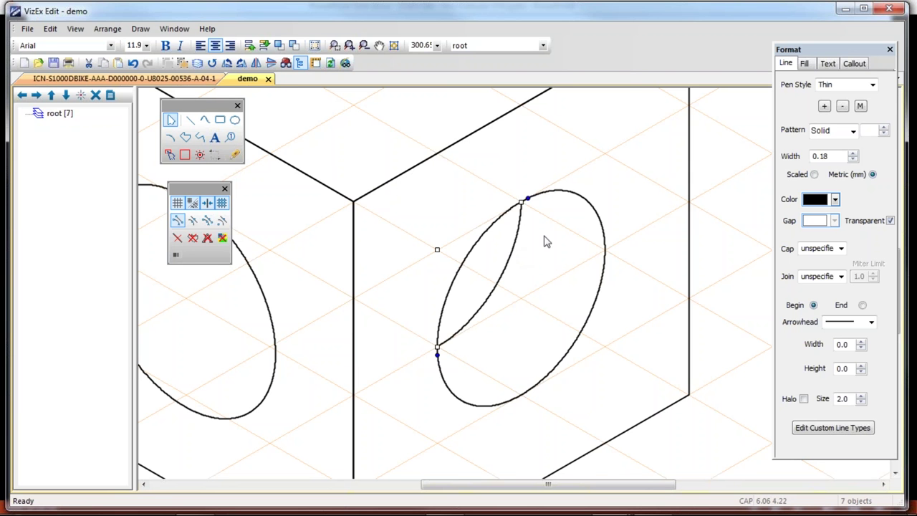
left_click(873, 85)
left_click(850, 98)
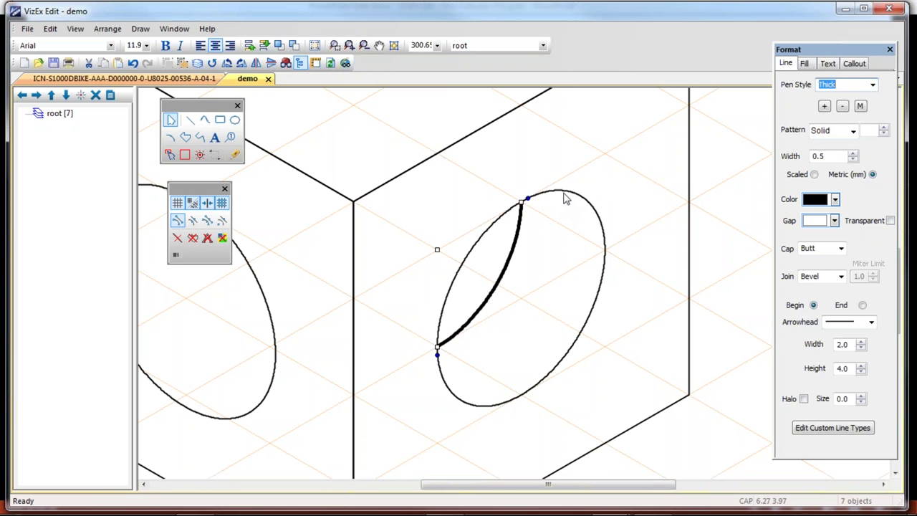
Step: Split the right-face circle at top and bottom and make its left piece Thick
left_click(565, 192)
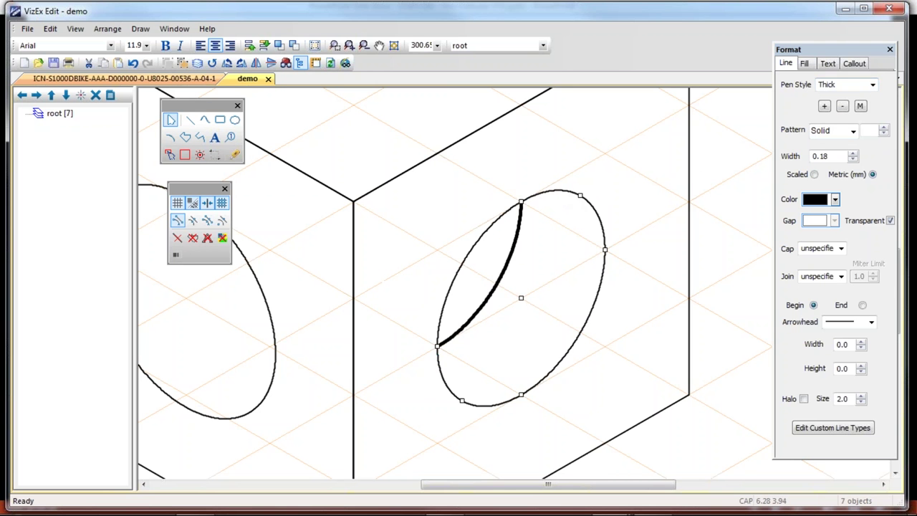
left_click(235, 155)
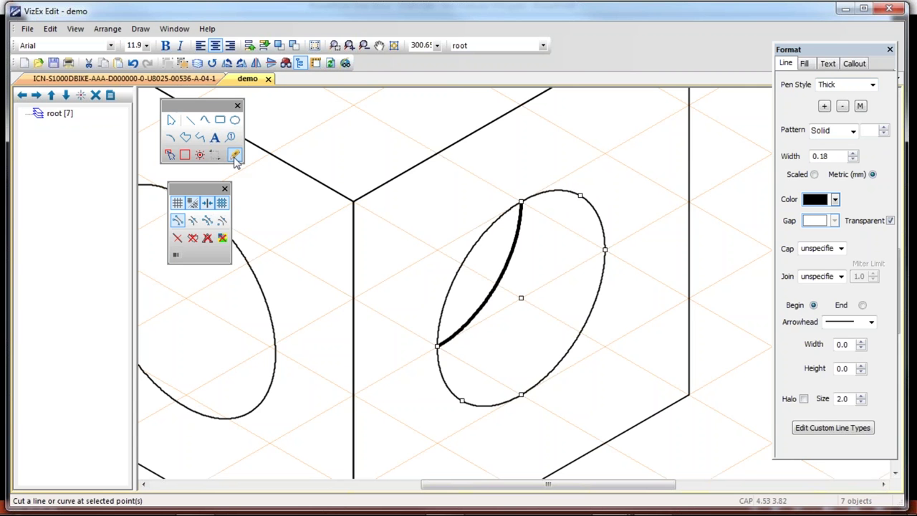
left_click(582, 193)
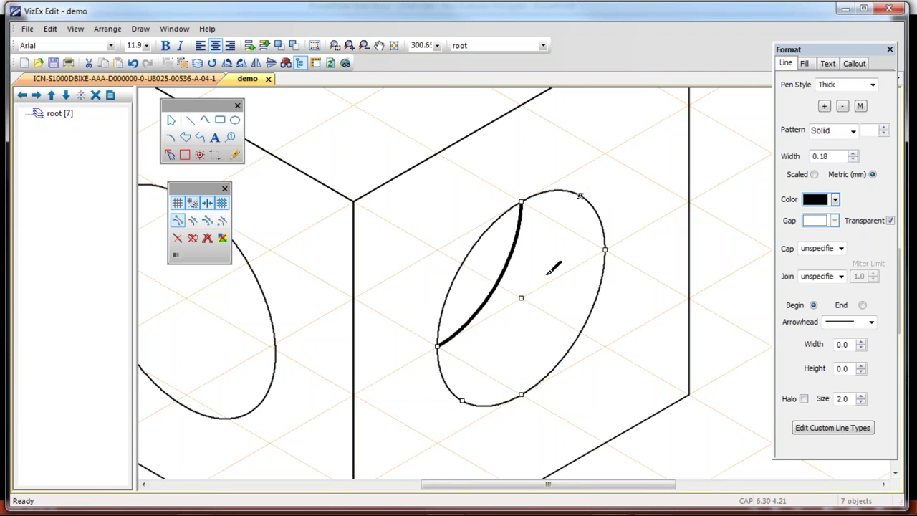
left_click(462, 399)
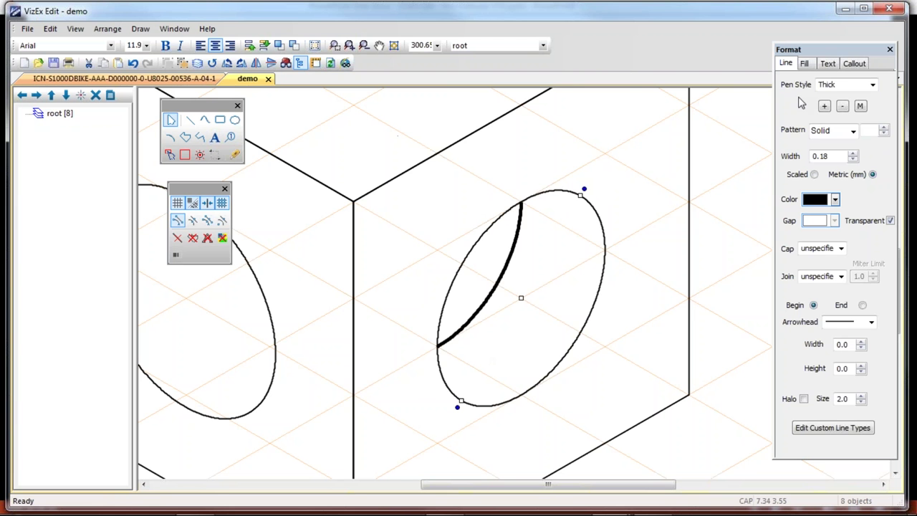
left_click(873, 85)
left_click(852, 101)
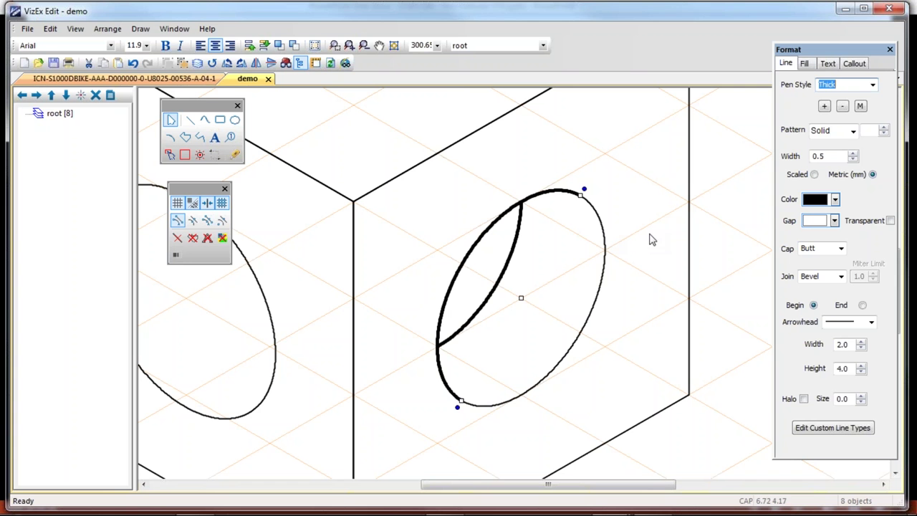
Step: Draw a line from the hole's centre down-right past the cube edge
left_click(192, 122)
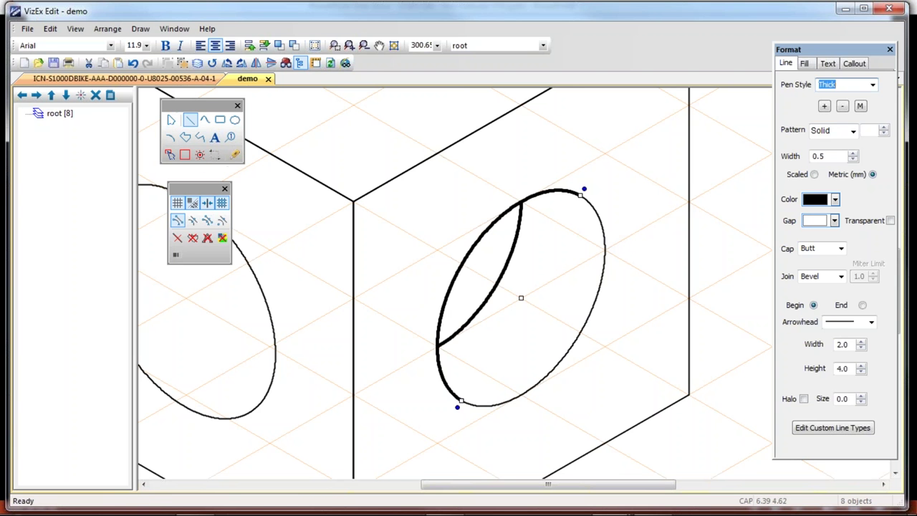
left_click(510, 287)
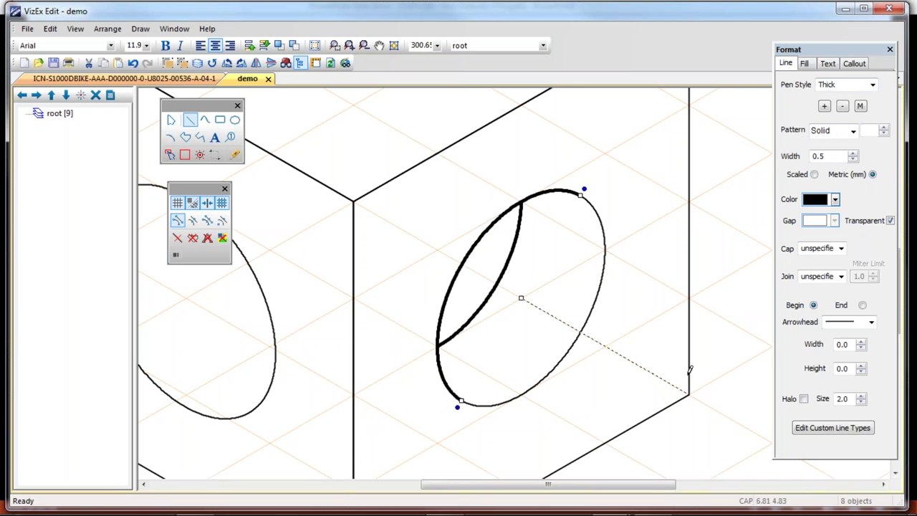
left_click(772, 443)
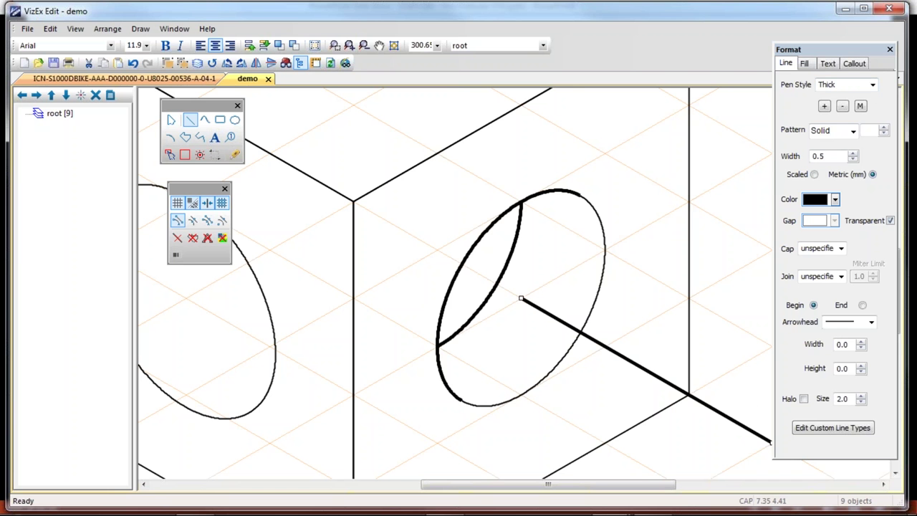
Step: Give the line the Projection pen style with a halo size of 6.0
left_click(873, 85)
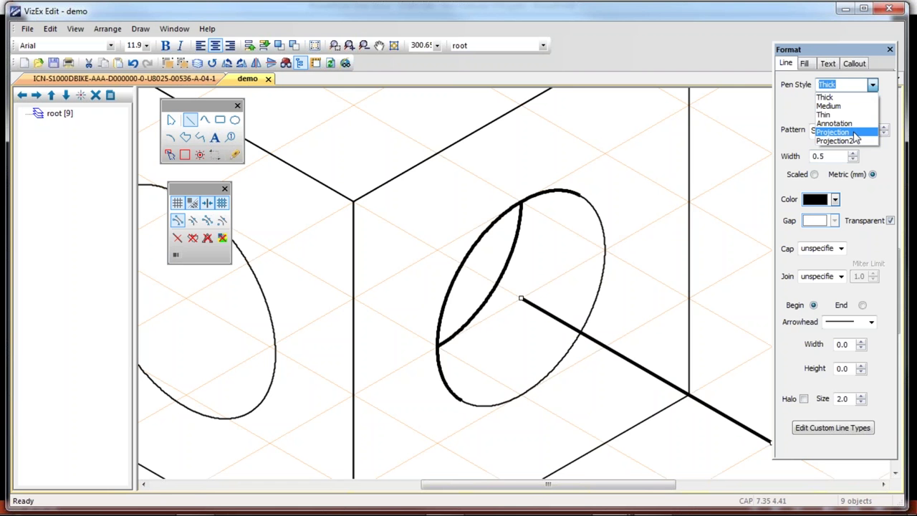
left_click(834, 133)
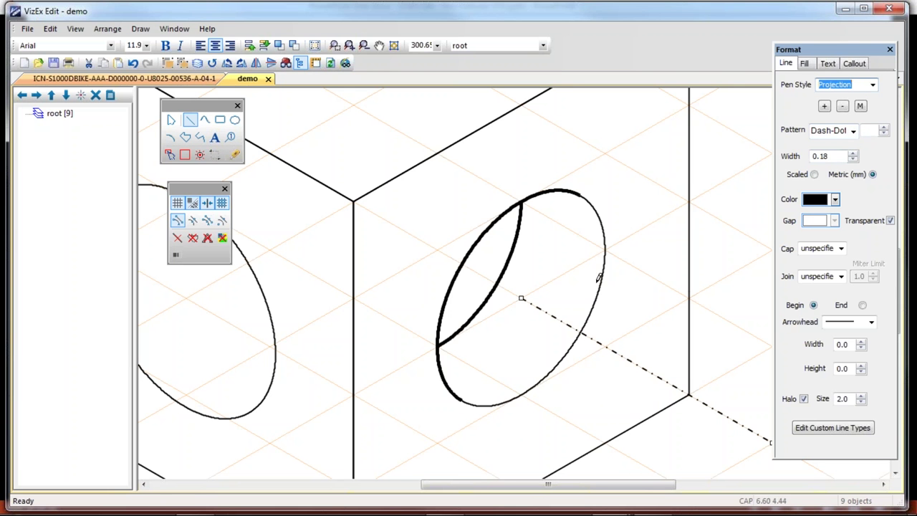
left_click(842, 399)
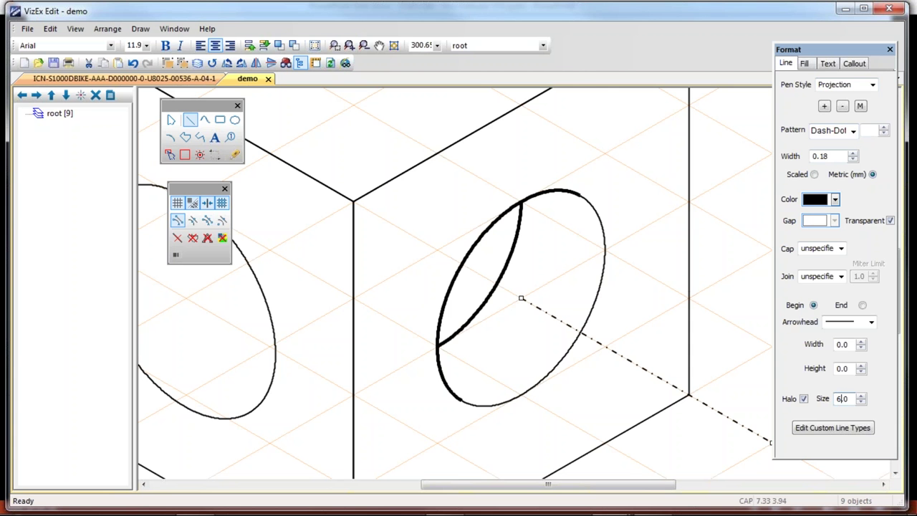
key("Return")
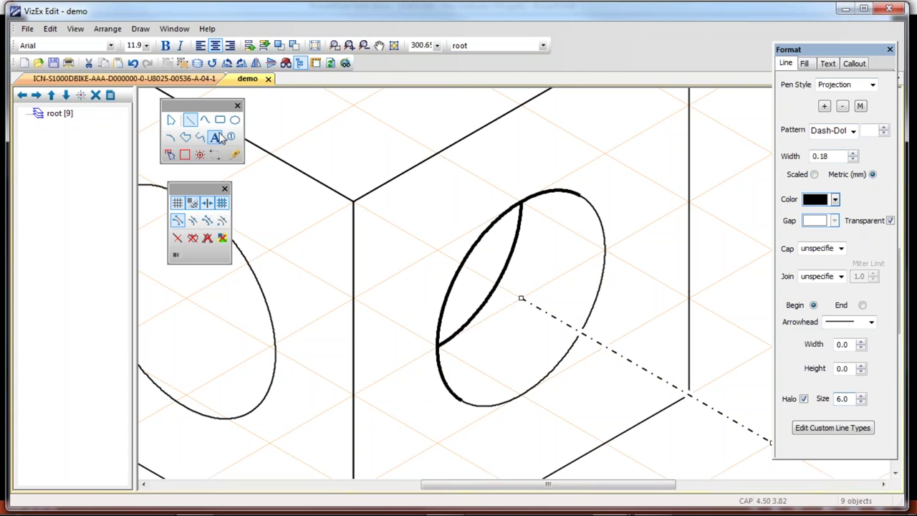
left_click(336, 46)
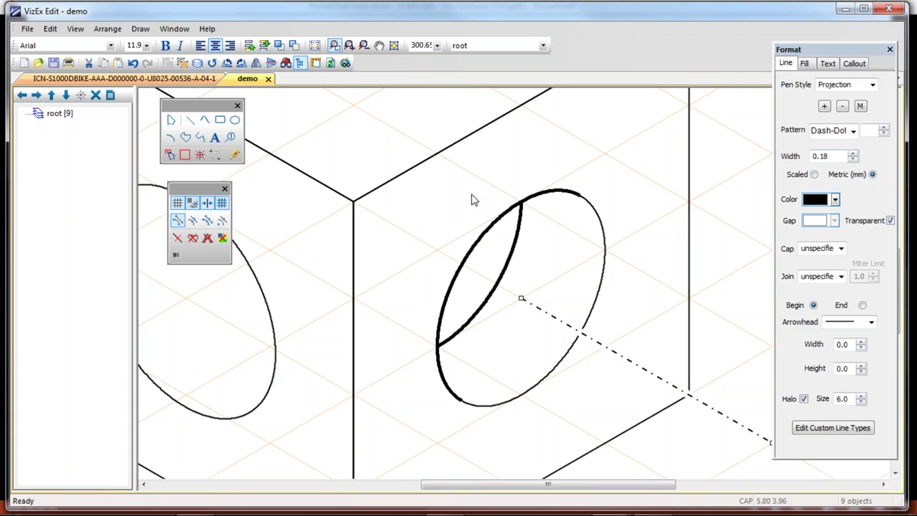
Step: Zoom in on the projection line's end, then zoom out twice until the whole cube shows
left_click_drag(549, 273, 729, 454)
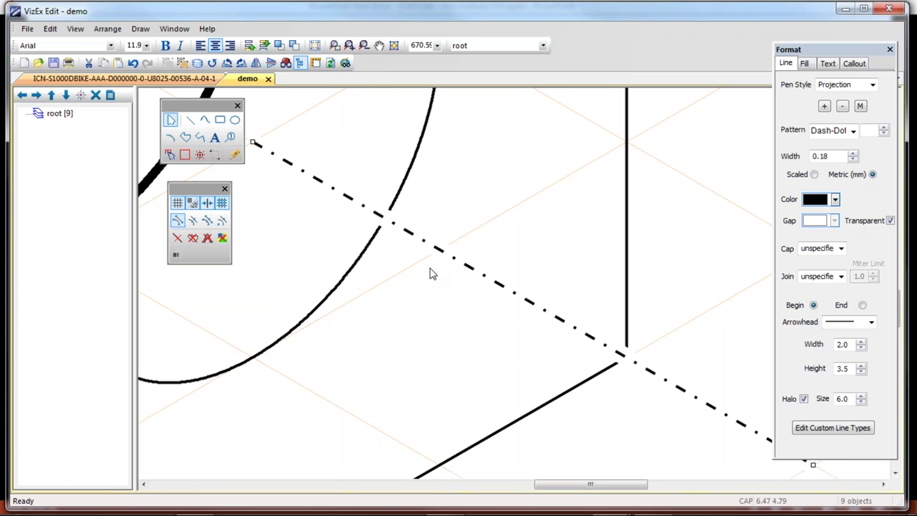
left_click(363, 46)
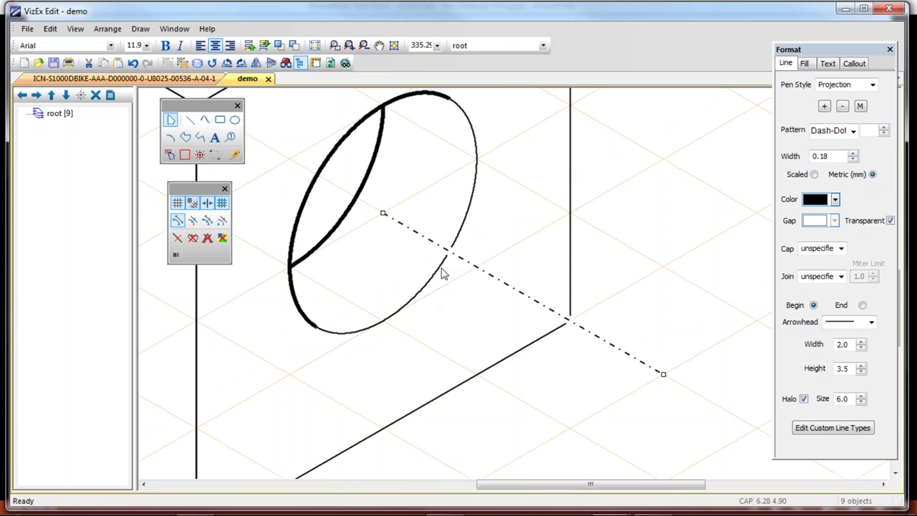
left_click(364, 46)
left_click(462, 300)
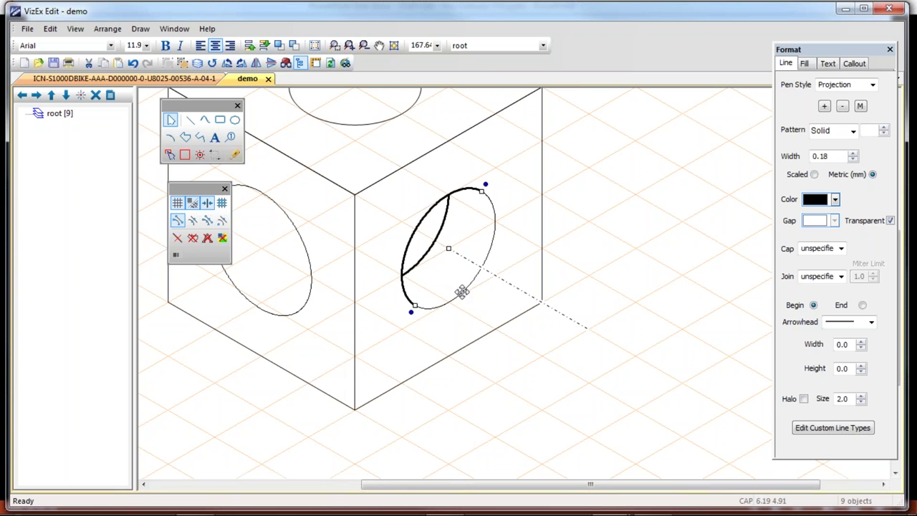
left_click_drag(463, 291, 534, 434)
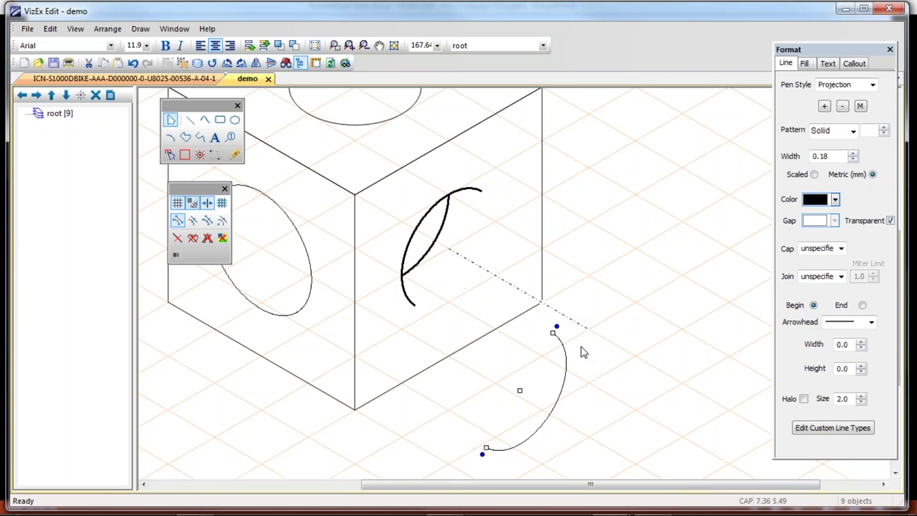
left_click_drag(556, 326, 479, 366)
left_click_drag(480, 453, 472, 365)
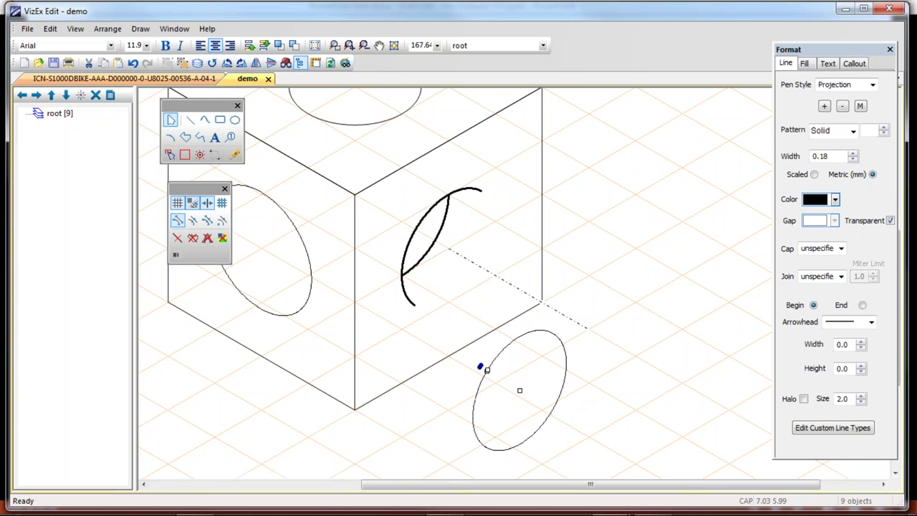
left_click_drag(552, 407, 482, 265)
left_click(482, 266)
left_click(633, 302)
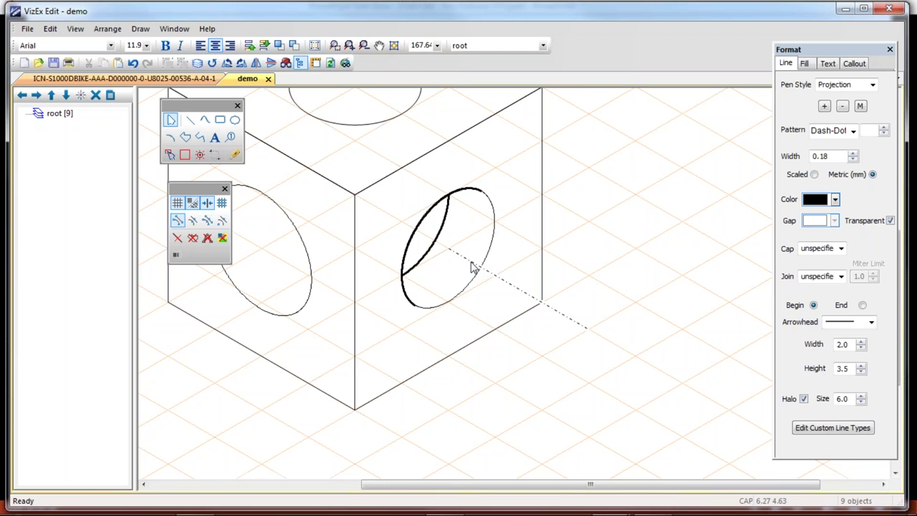
Step: Open XplodedViewT.cgm from the demo folder
left_click(30, 31)
left_click(66, 58)
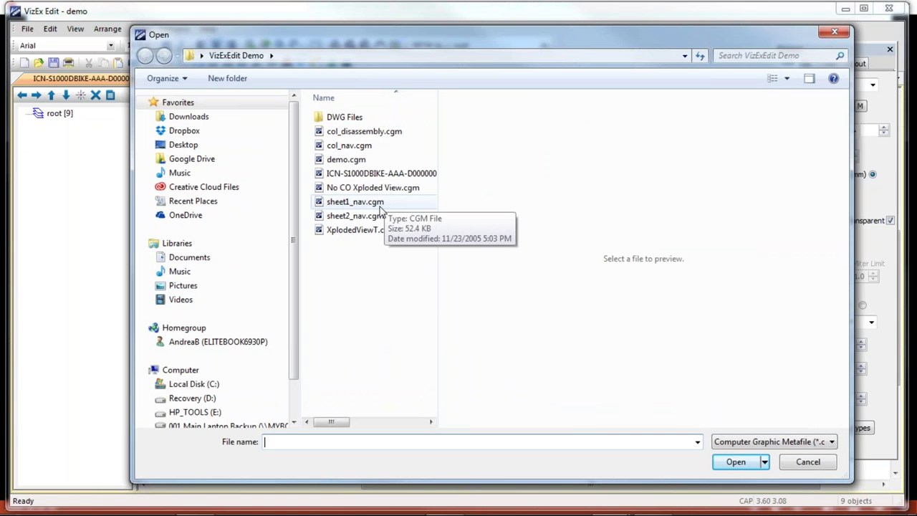
left_click(379, 231)
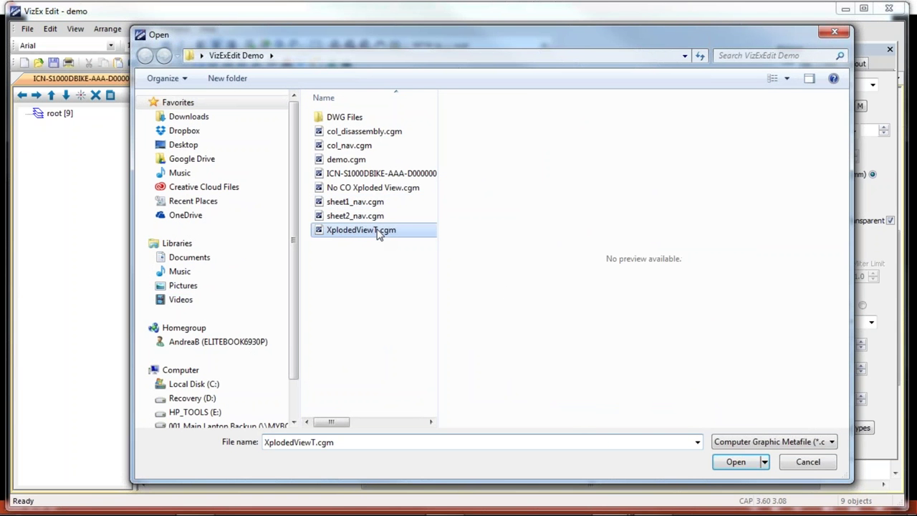
left_click(736, 461)
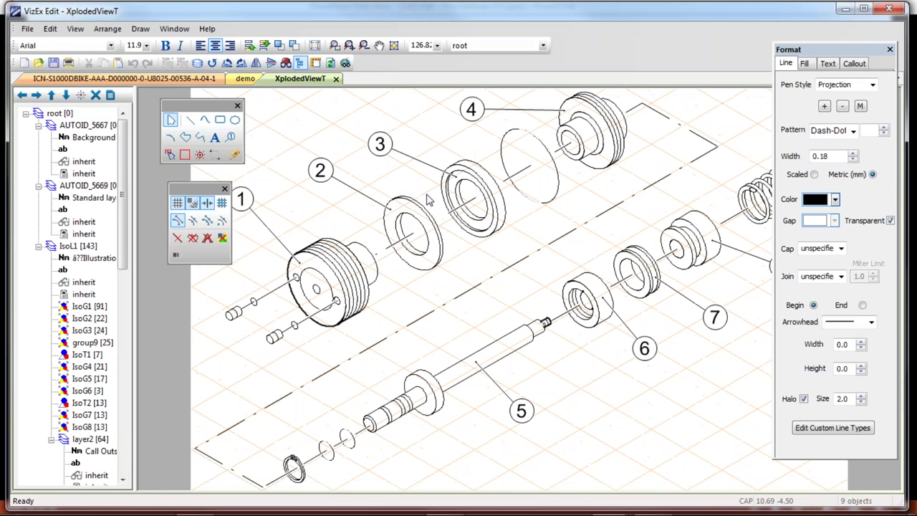
Step: Reposition the Format panel and tool palettes, then switch to the bike tab and back to demo
left_click(826, 54)
left_click_drag(825, 54, 837, 48)
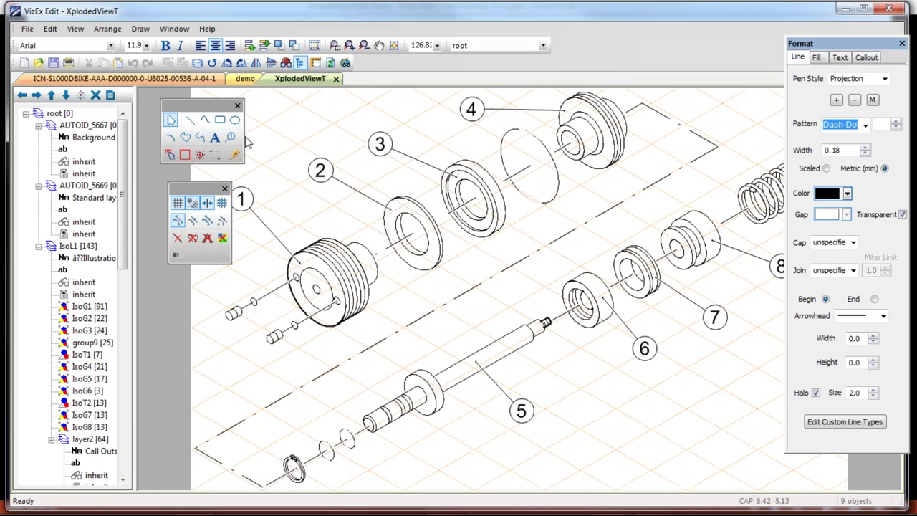
left_click_drag(176, 105, 155, 106)
left_click_drag(190, 188, 164, 185)
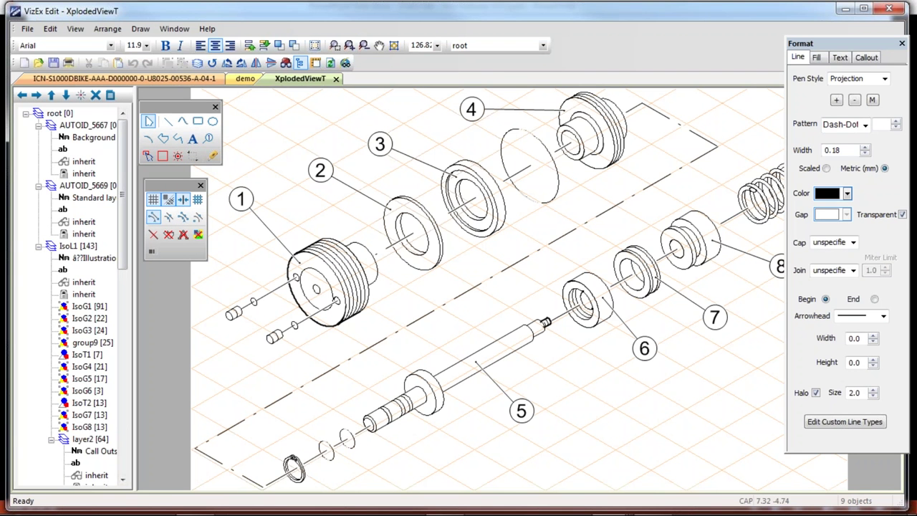
left_click(151, 80)
left_click(264, 80)
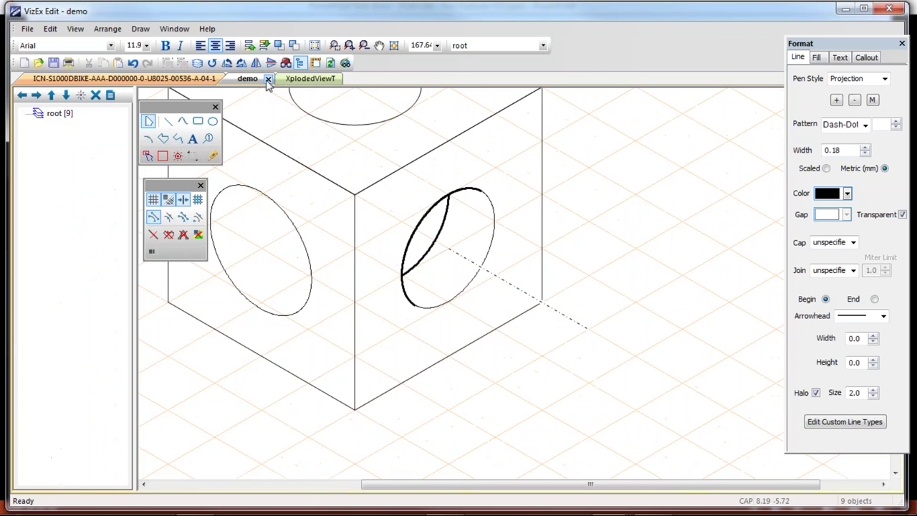
Step: Close the XplodedViewT drawing, then close demo.cgm without saving its changes
left_click(305, 80)
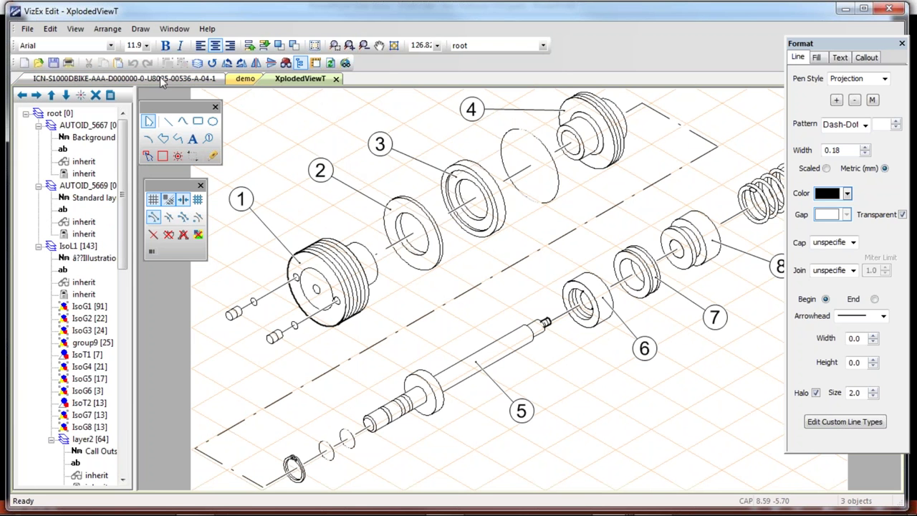
mouse_move(316, 86)
left_mouse_down()
mouse_move(4, 74)
mouse_move(334, 79)
mouse_move(43, 79)
mouse_move(33, 29)
mouse_move(282, 207)
mouse_move(62, 36)
left_mouse_up()
left_click(335, 79)
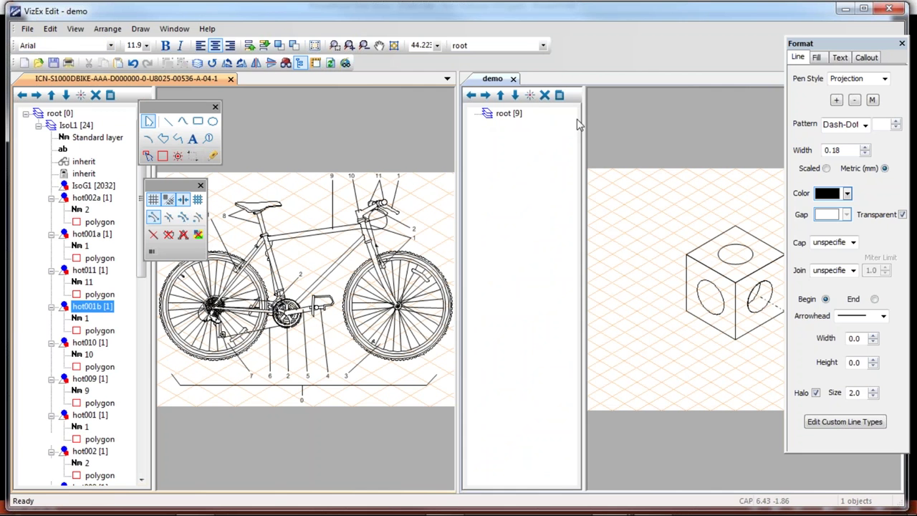
left_click(514, 78)
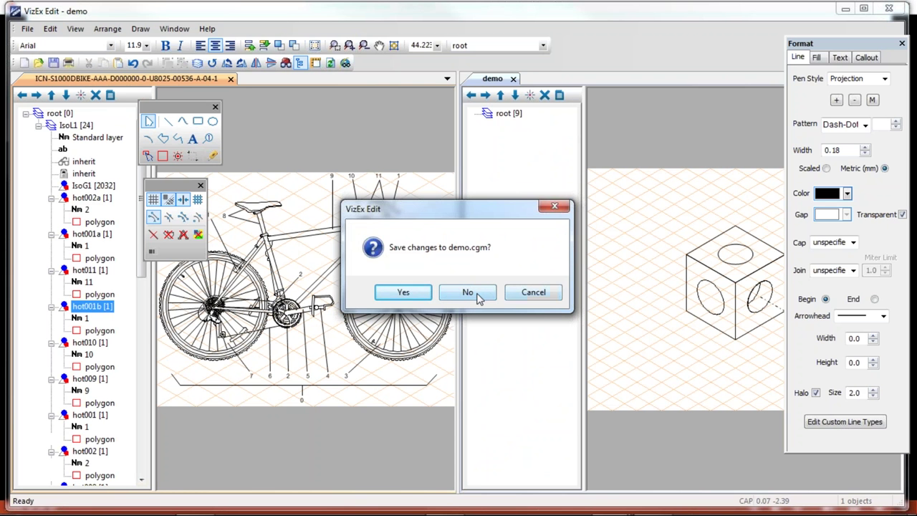
left_click(477, 296)
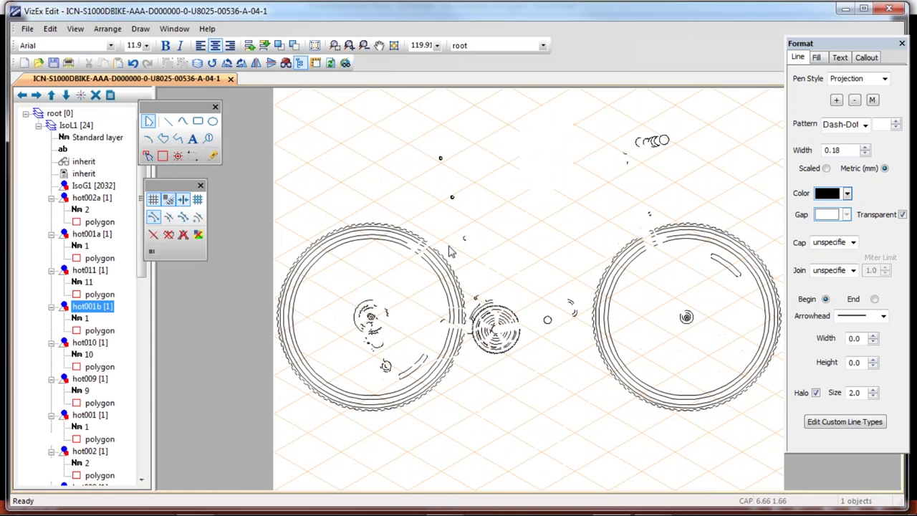
left_click(28, 30)
Step: Reopen XplodedViewT.cgm, widen the object tree pane and scroll down to its hotspots
left_click(32, 56)
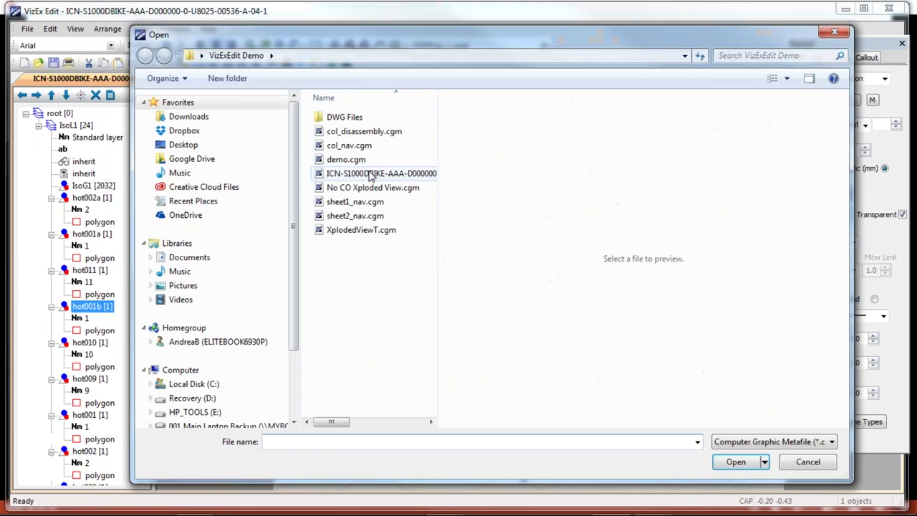
left_click(361, 230)
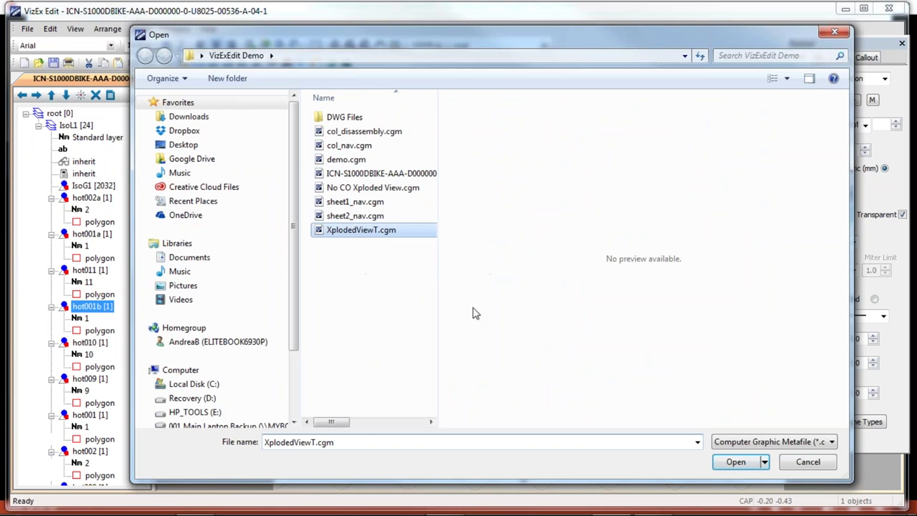
left_click(736, 463)
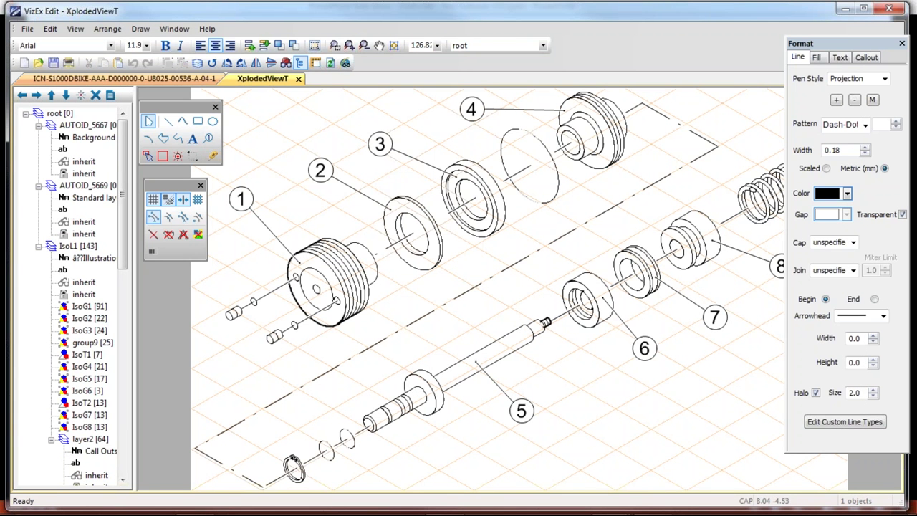
left_click_drag(136, 235, 167, 230)
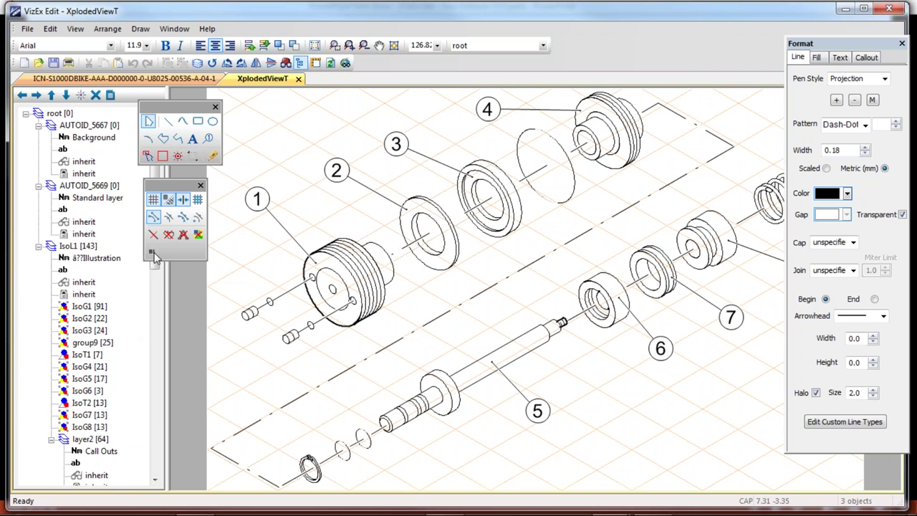
left_click_drag(156, 276, 157, 409)
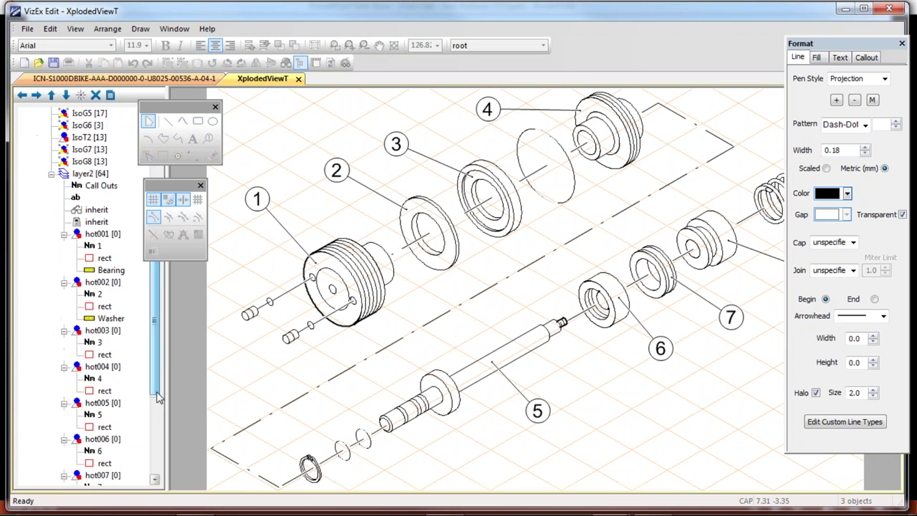
Step: Edit hot001's properties behind callout 1 so its screentip reads 'Bearing New'
left_click(259, 207)
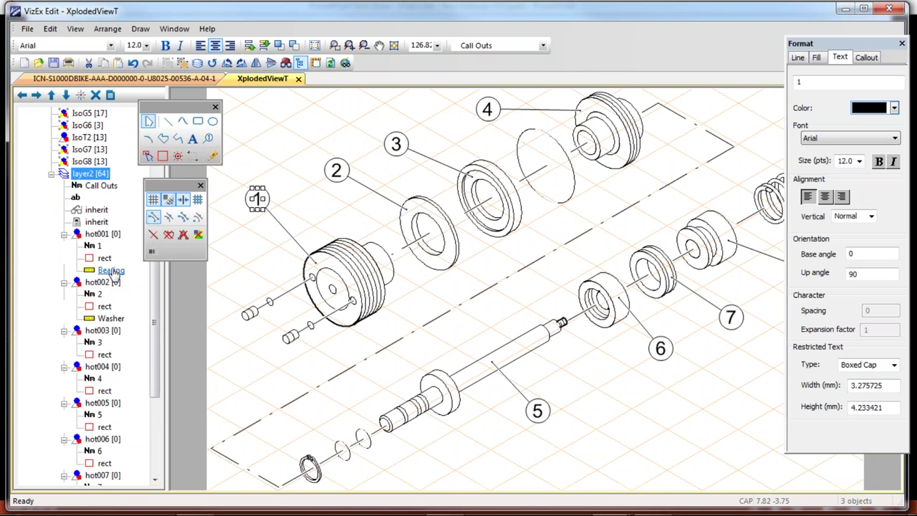
left_click(100, 237)
right_click(100, 240)
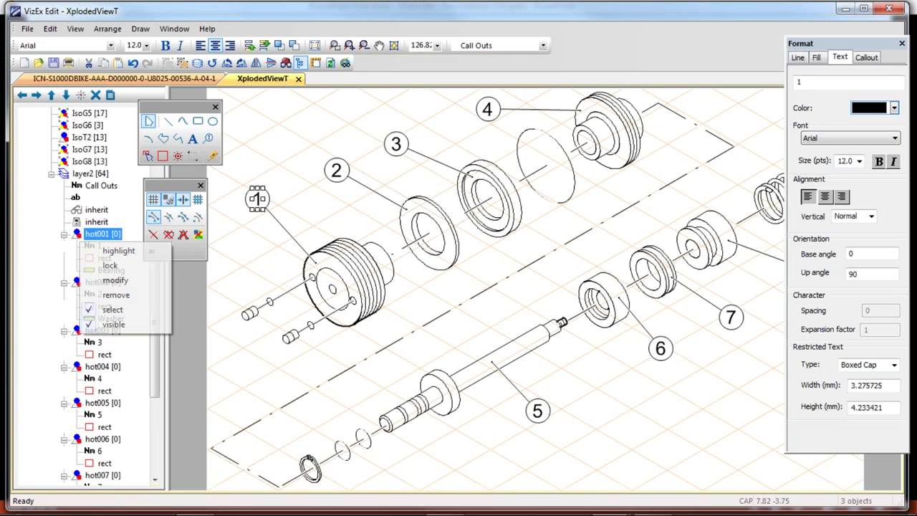
left_click(129, 283)
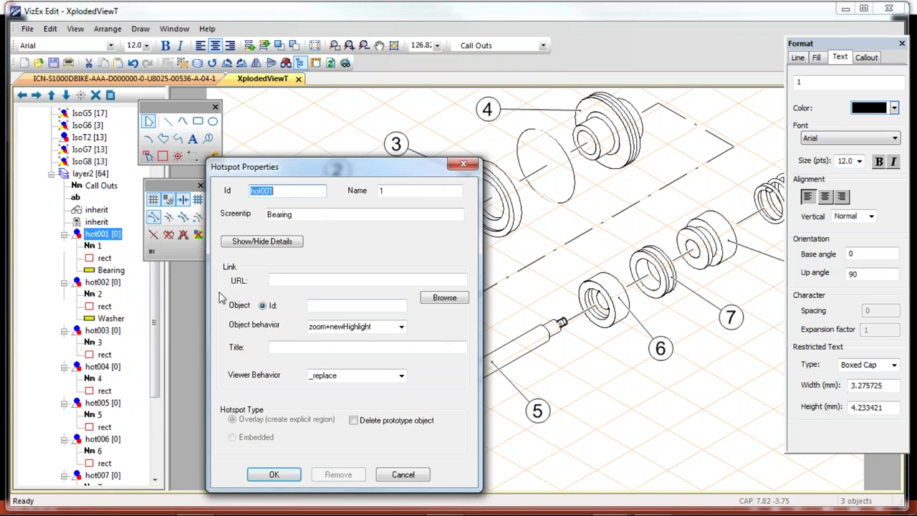
left_click(300, 215)
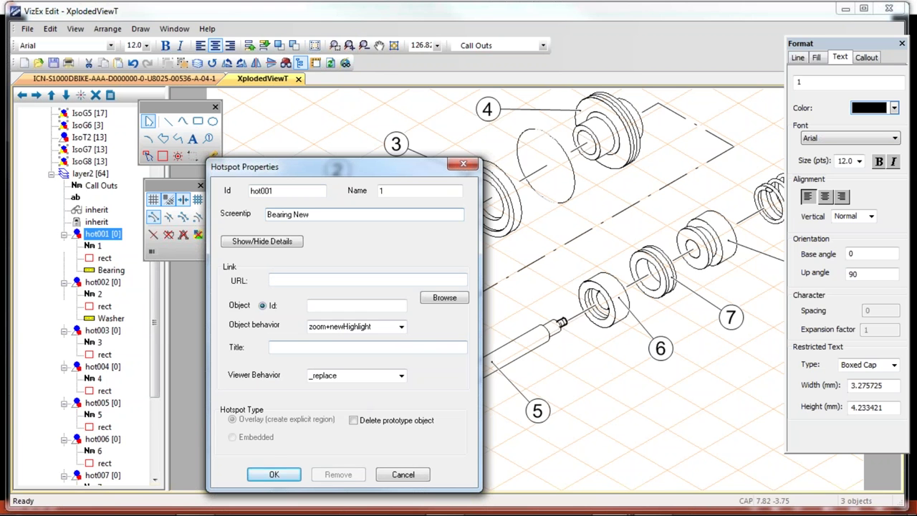
left_click(274, 477)
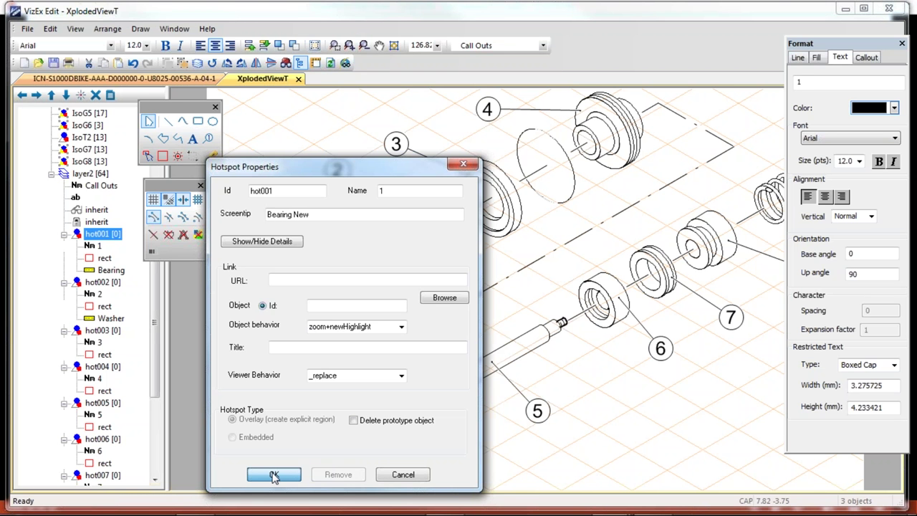
left_click(273, 475)
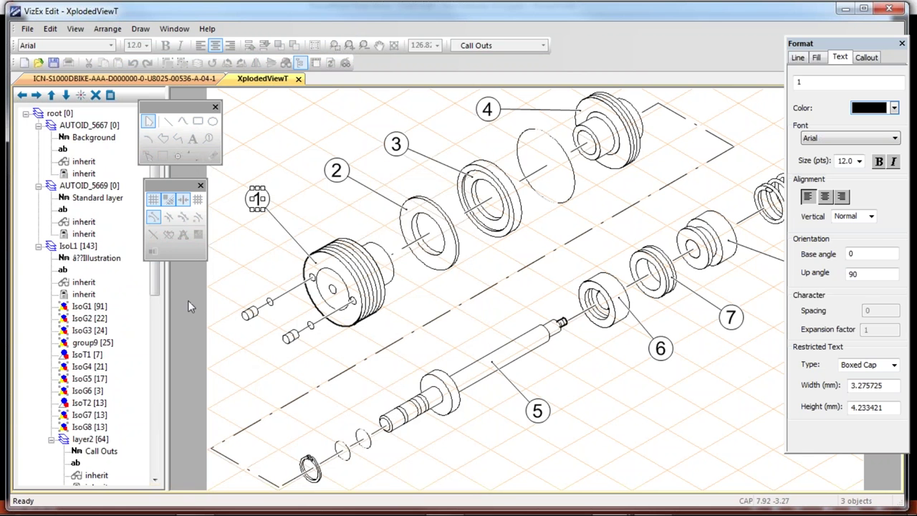
scroll(145, 343, "down", 5)
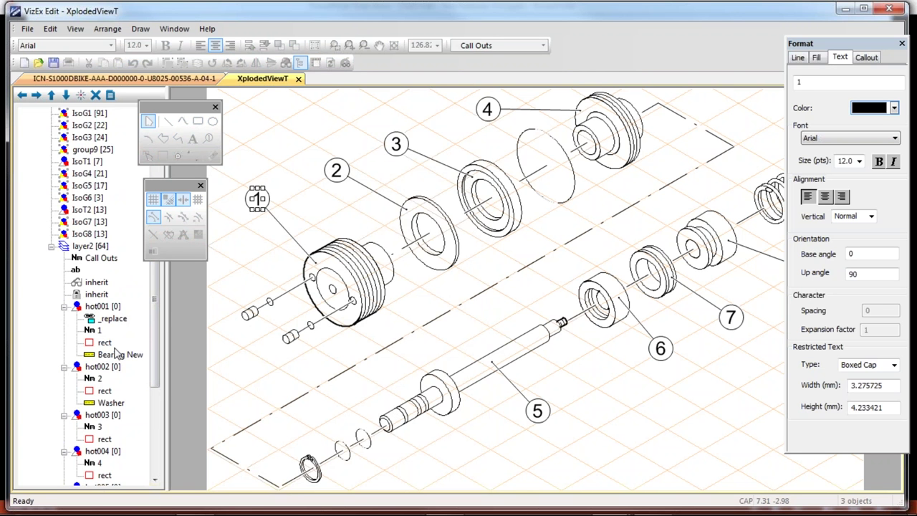
Step: Open 'No CO Xploded View.cgm' and select the root of its layer tree
left_click(27, 30)
left_click(48, 57)
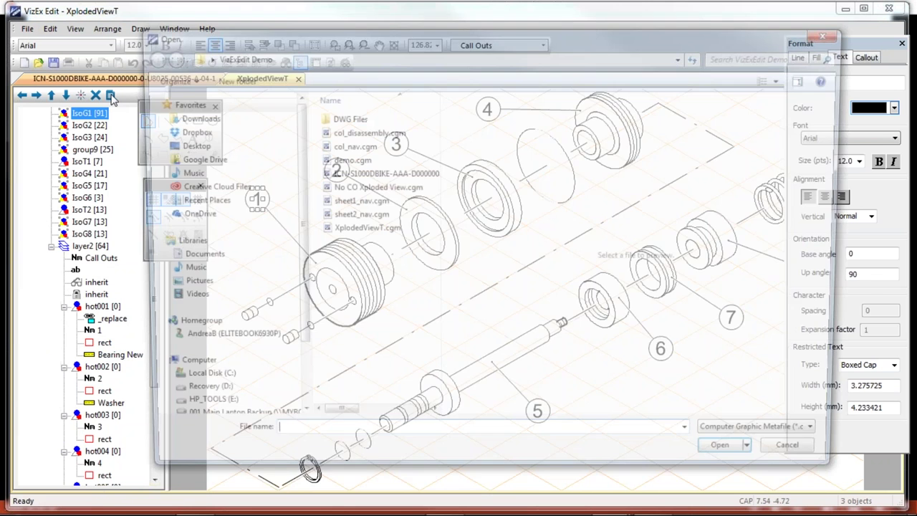
left_click(362, 188)
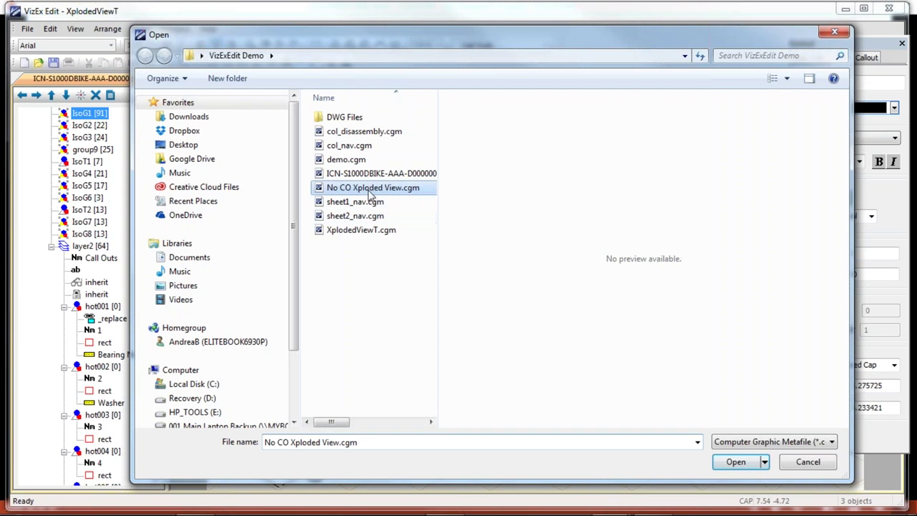
left_click(737, 463)
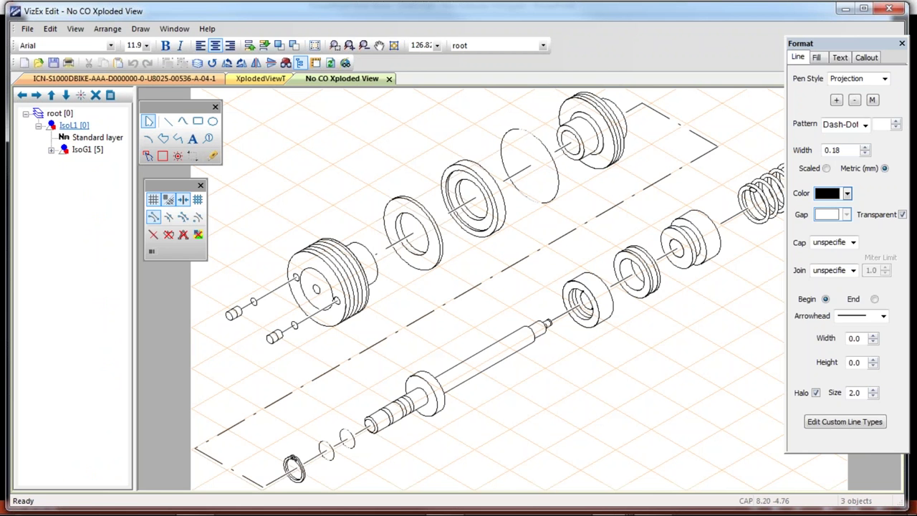
left_click(59, 113)
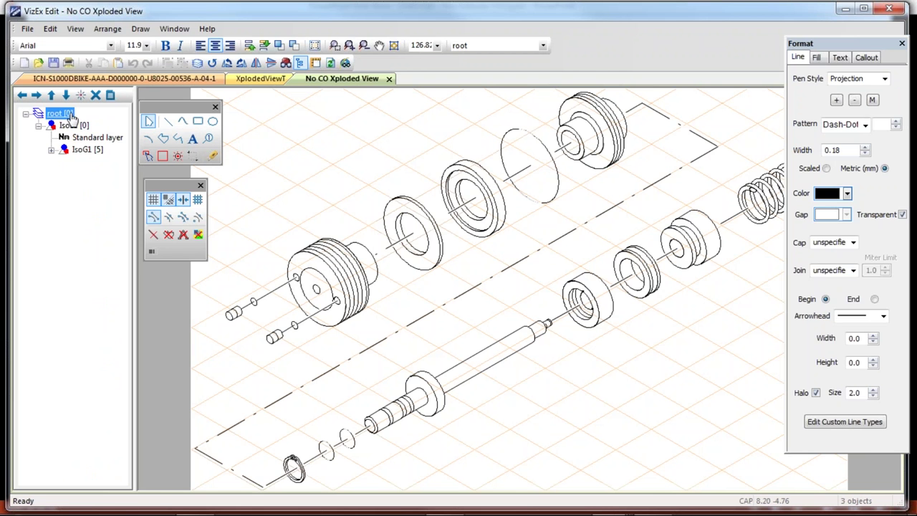
Step: Create a layer named 'Annotation' under the root and make layer001 the current layer
left_click(198, 66)
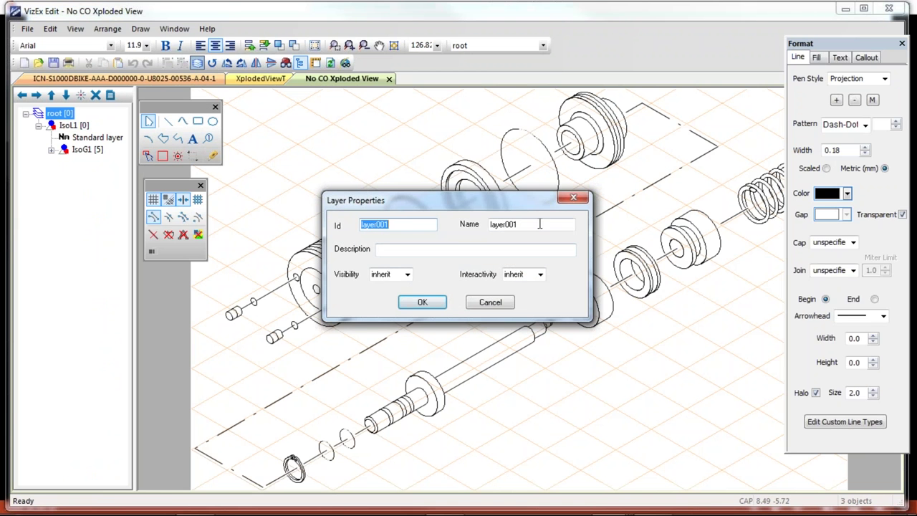
left_click_drag(540, 224, 475, 229)
type("Annotation")
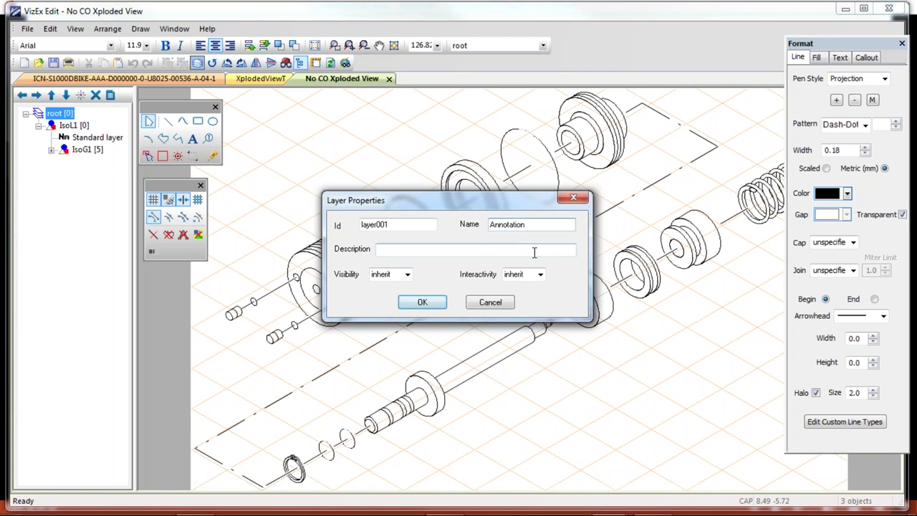
left_click(425, 302)
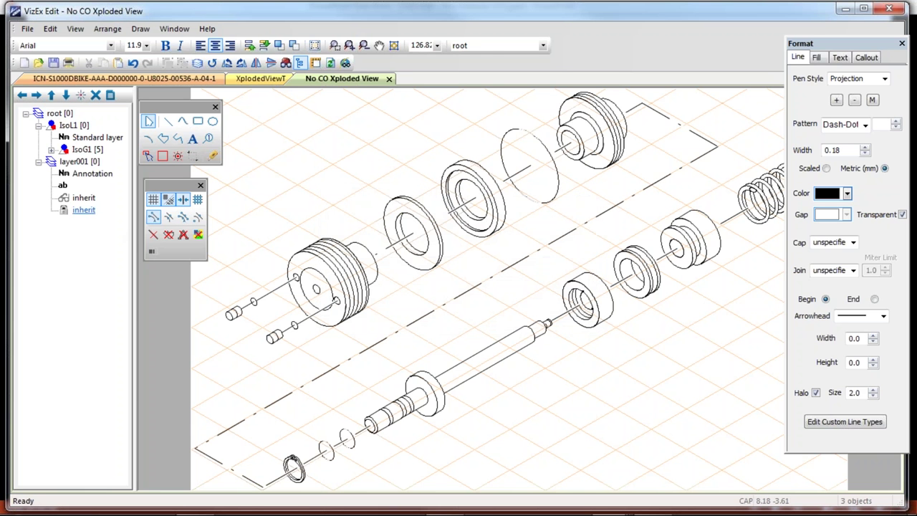
left_click(75, 163)
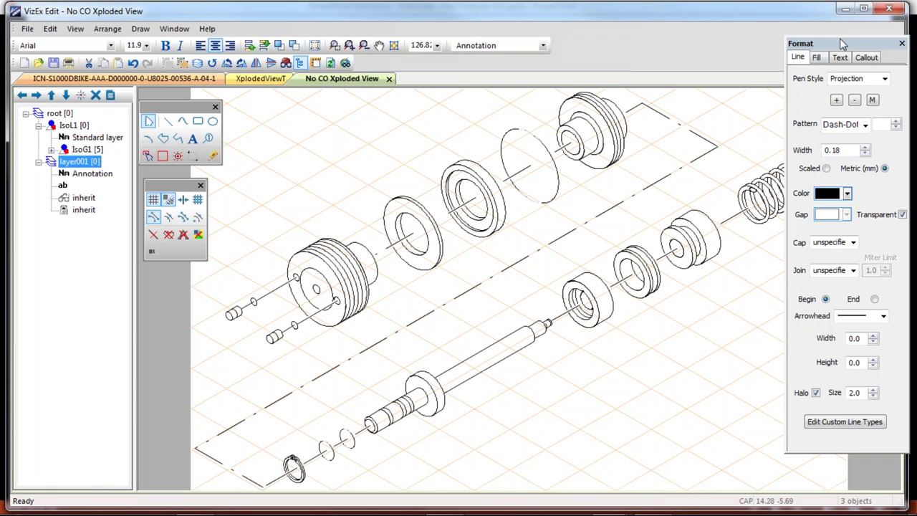
Step: Float the Format panel and set callouts to a Circle outline with a Straight line connector
left_click_drag(842, 43, 789, 45)
left_click(817, 61)
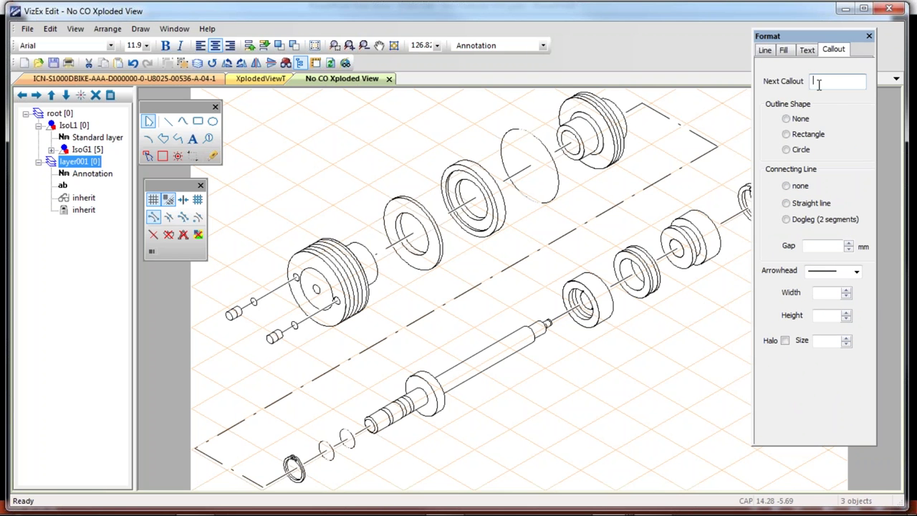
left_click(787, 150)
left_click(788, 204)
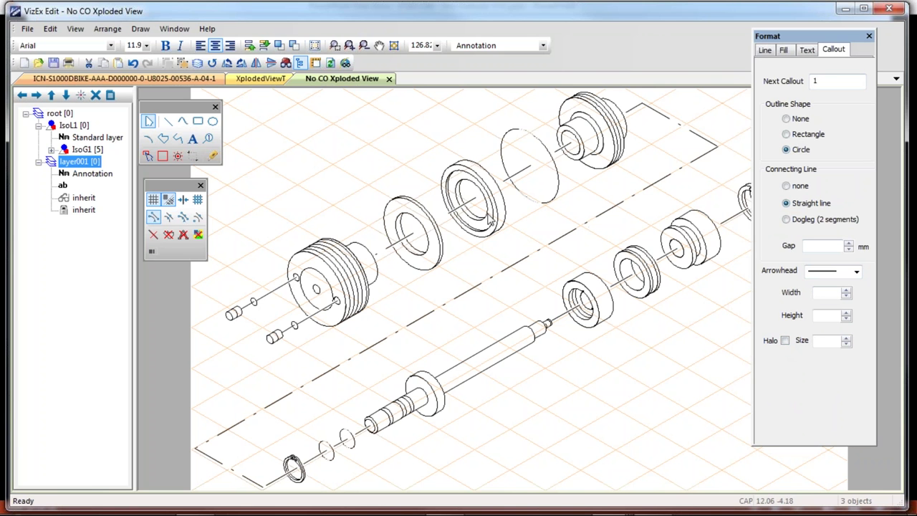
Step: Place circled callout 1 on the large pulley and give callout leaders the Thin pen style
left_click(208, 139)
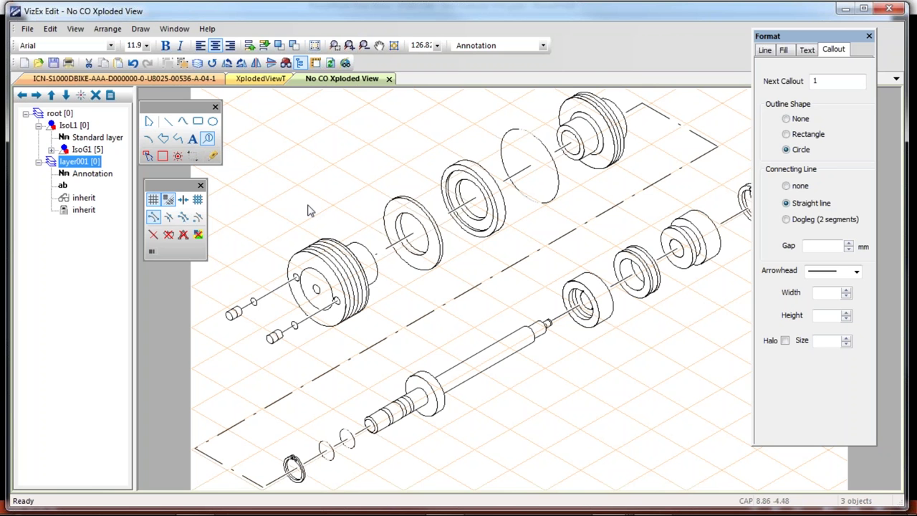
left_click(300, 261)
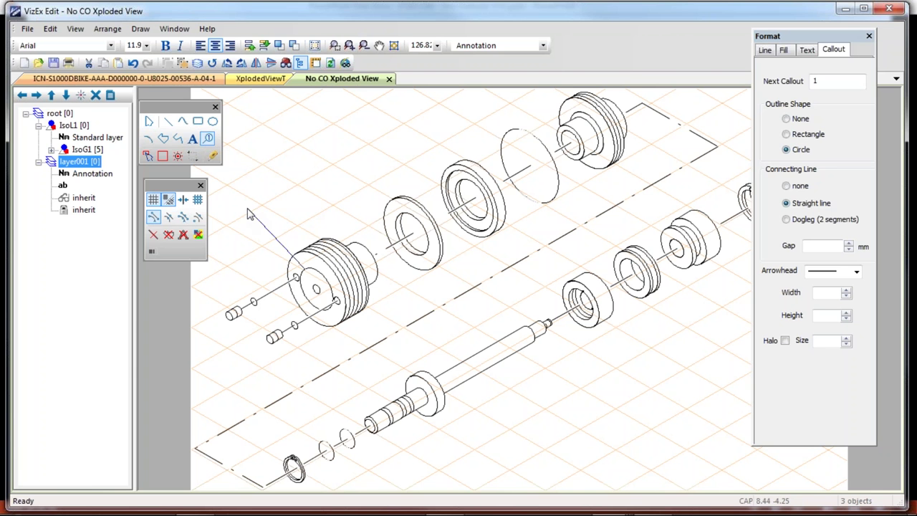
left_click(246, 209)
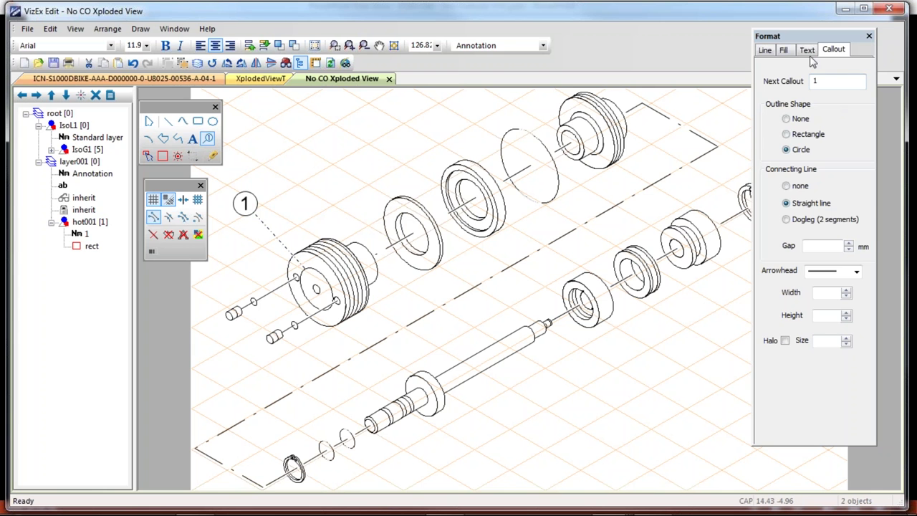
left_click(767, 52)
left_click(851, 71)
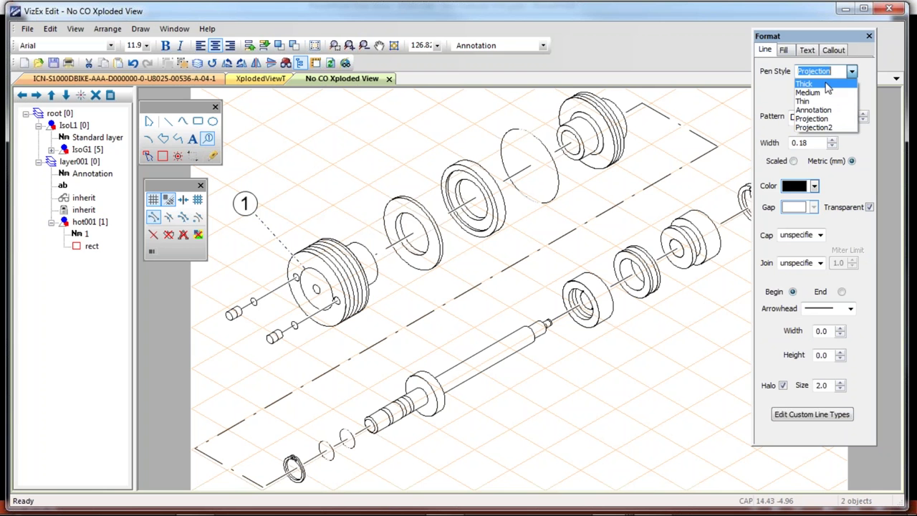
left_click(824, 102)
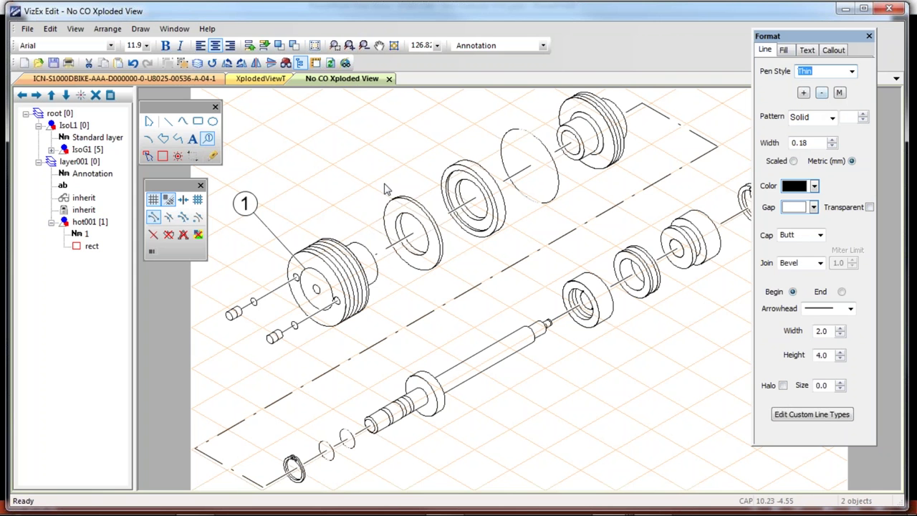
Step: Place callouts 2, 3 and 4 on the washer, third ring and top-right ring
left_click(213, 154)
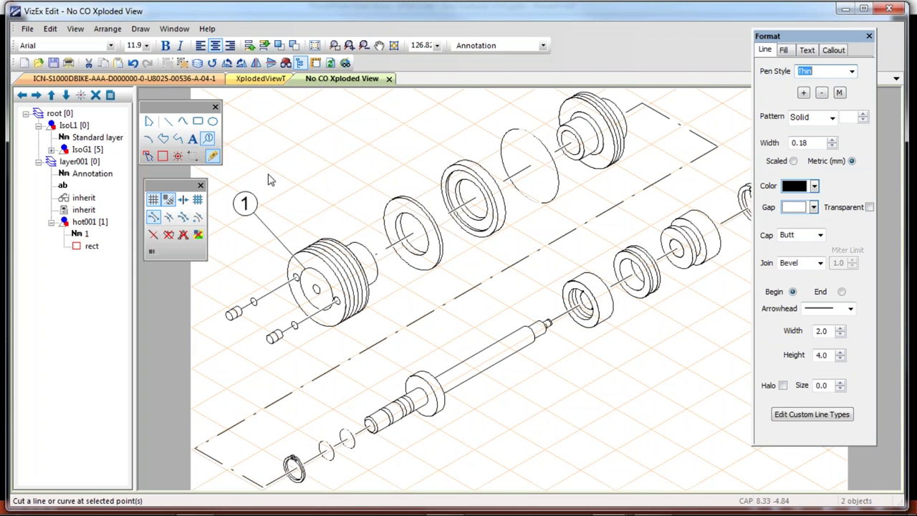
left_click(392, 200)
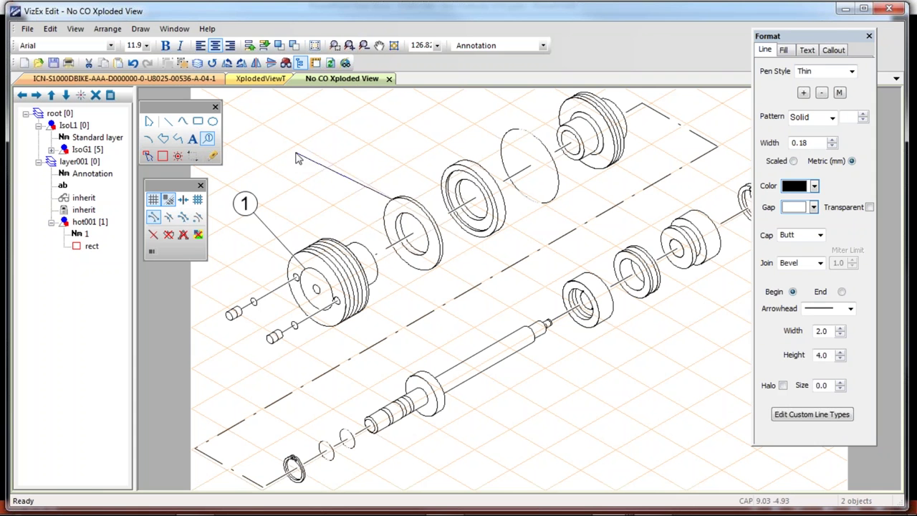
left_click(323, 172)
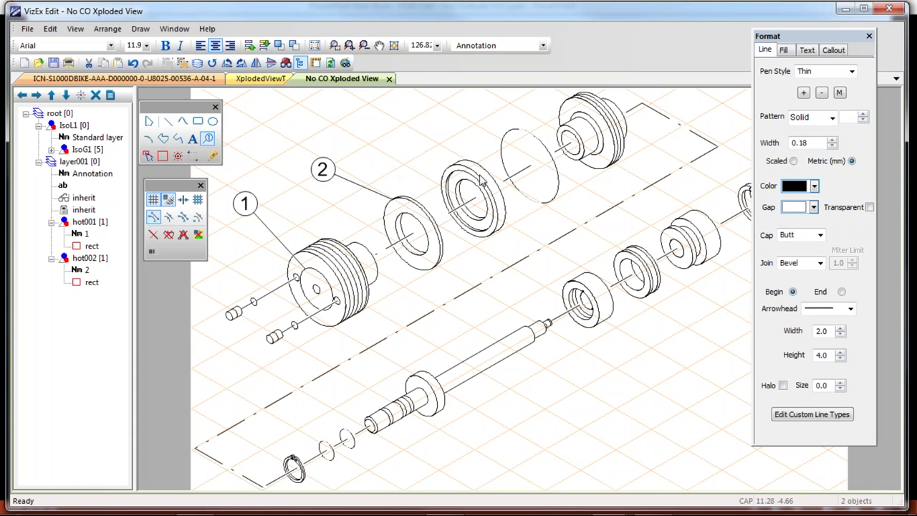
left_click(448, 174)
left_click(384, 138)
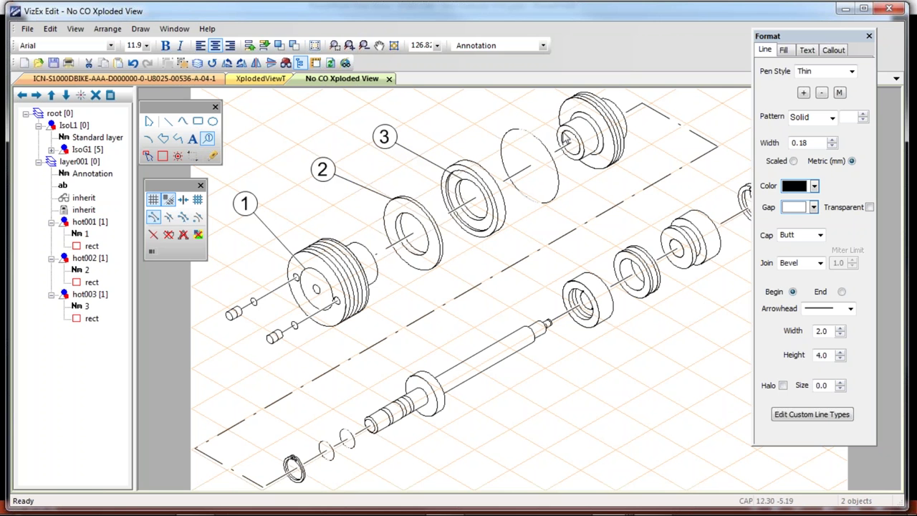
left_click(568, 117)
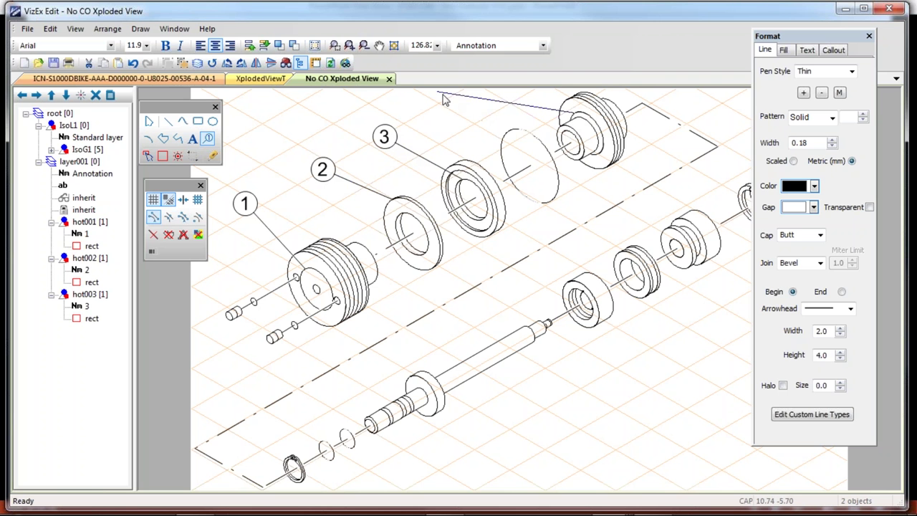
left_click(450, 101)
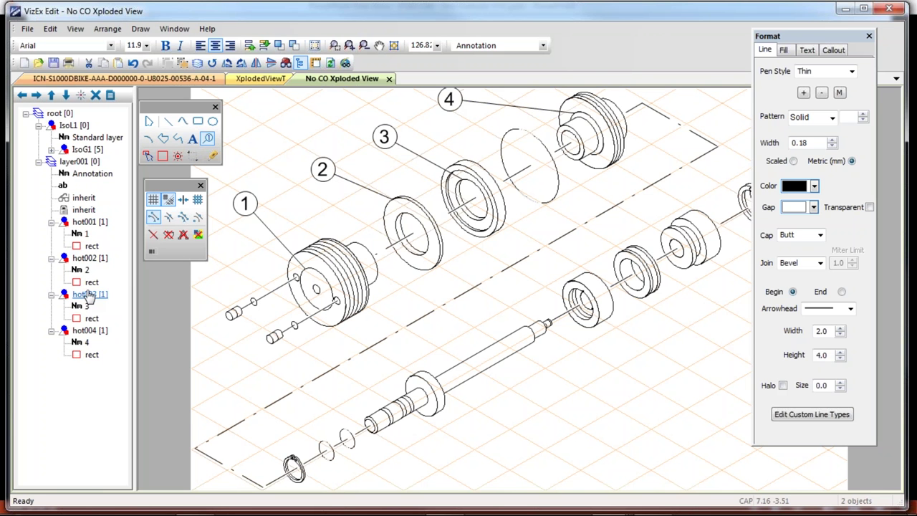
Step: Set hotspot hot001's screentip to 'Seal', correcting an initial 'Washer' entry
right_click(89, 225)
left_click(115, 270)
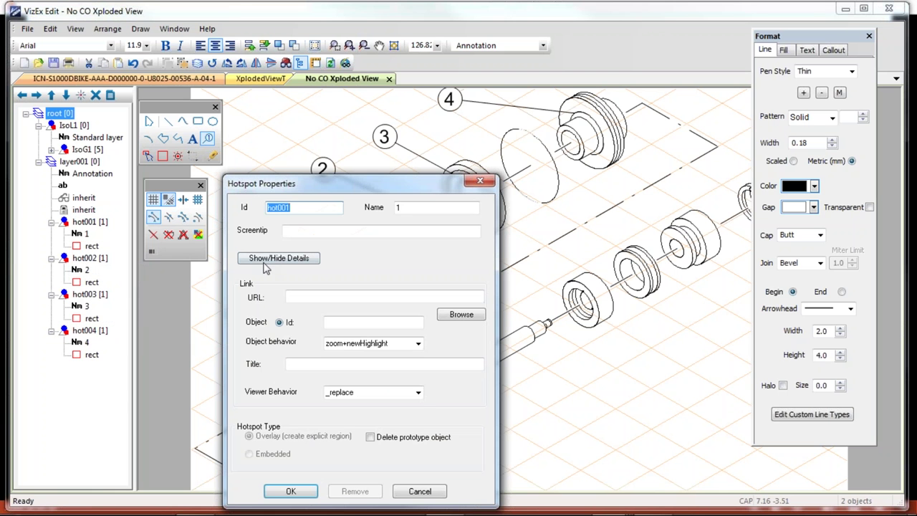
left_click(325, 230)
type("Washer")
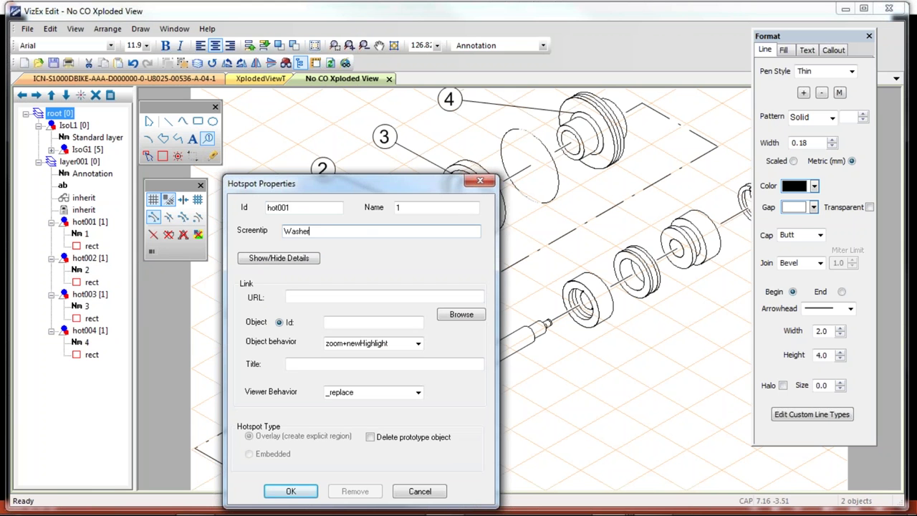
left_click(291, 491)
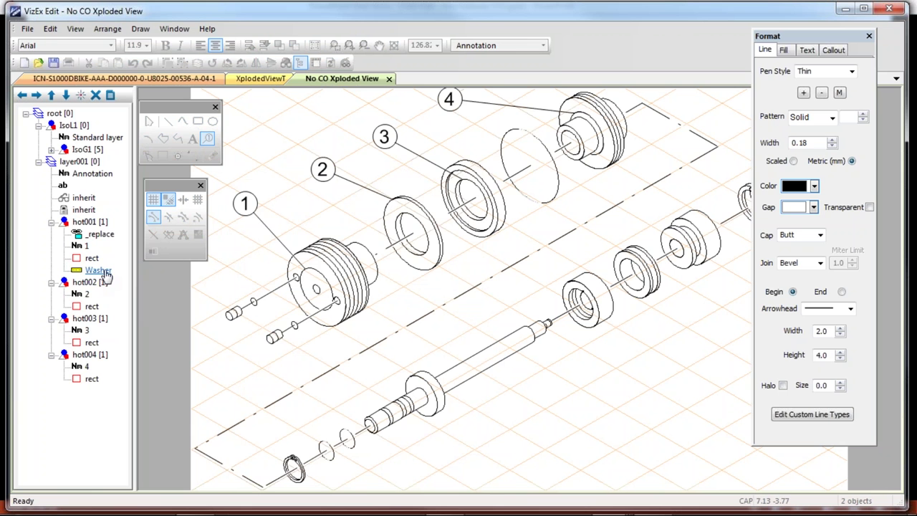
left_click(103, 224)
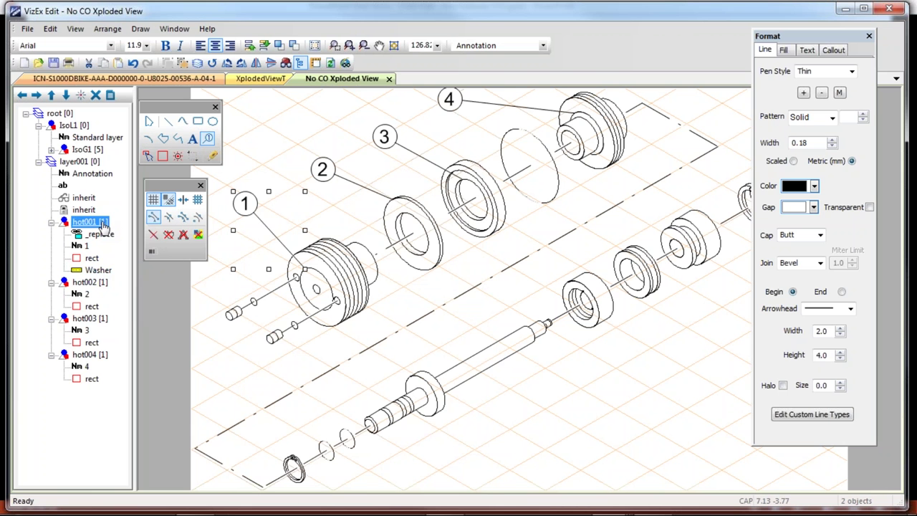
right_click(102, 223)
left_click(117, 265)
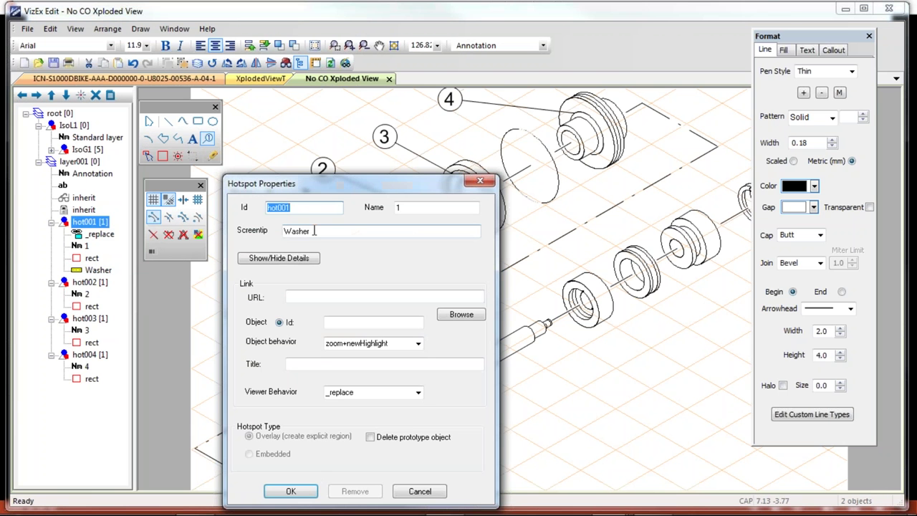
left_click_drag(314, 231, 259, 237)
type("Seal")
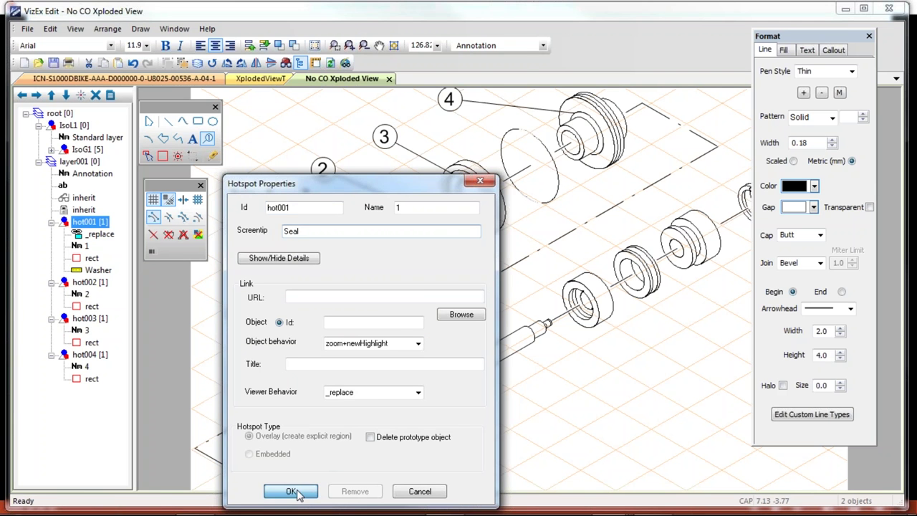
left_click(294, 492)
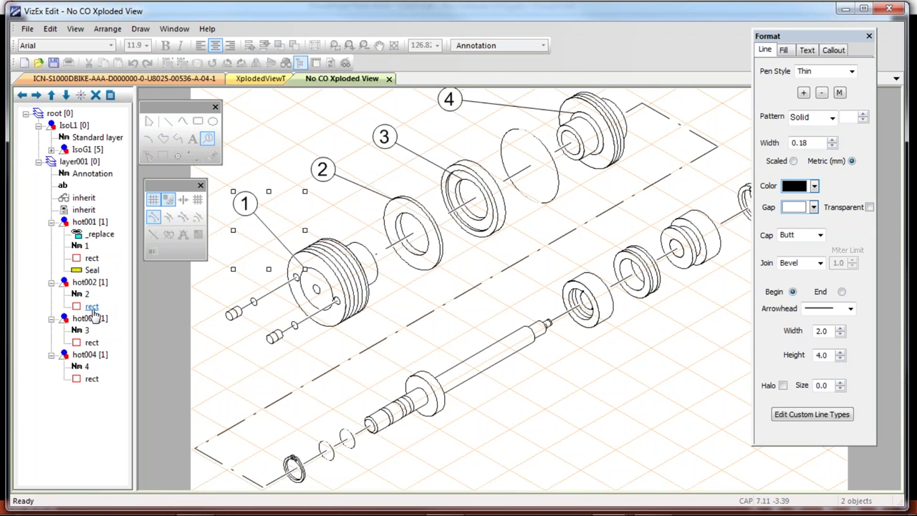
Step: Set hotspot hot002's screentip to 'Washer' and return to the Select tool
double_click(89, 283)
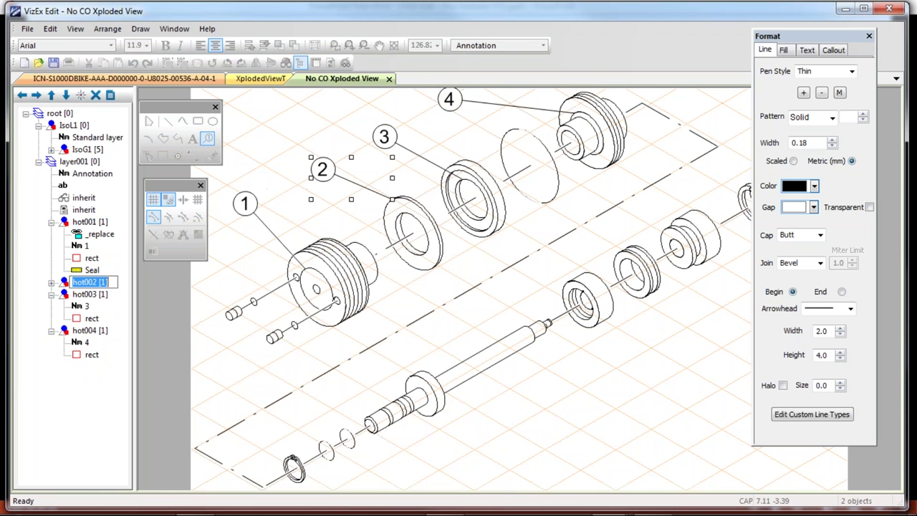
left_click(91, 318)
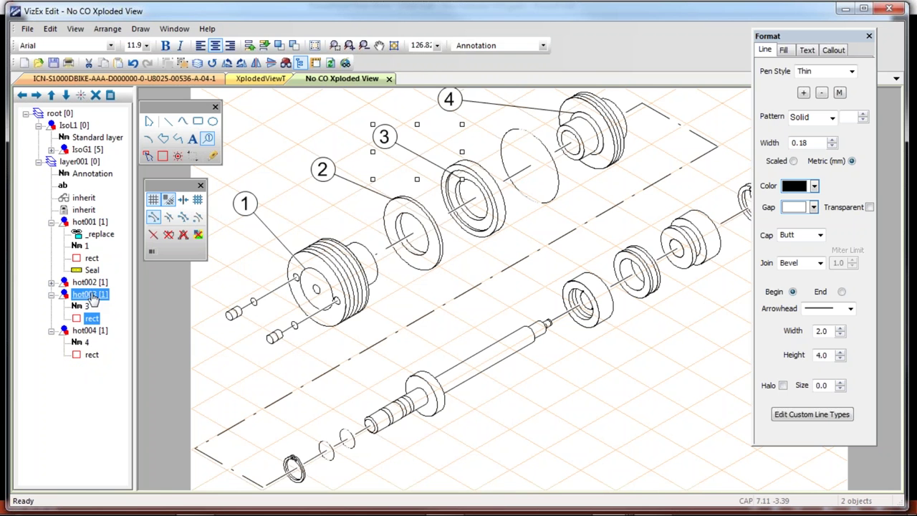
left_click(51, 282)
left_click(88, 283)
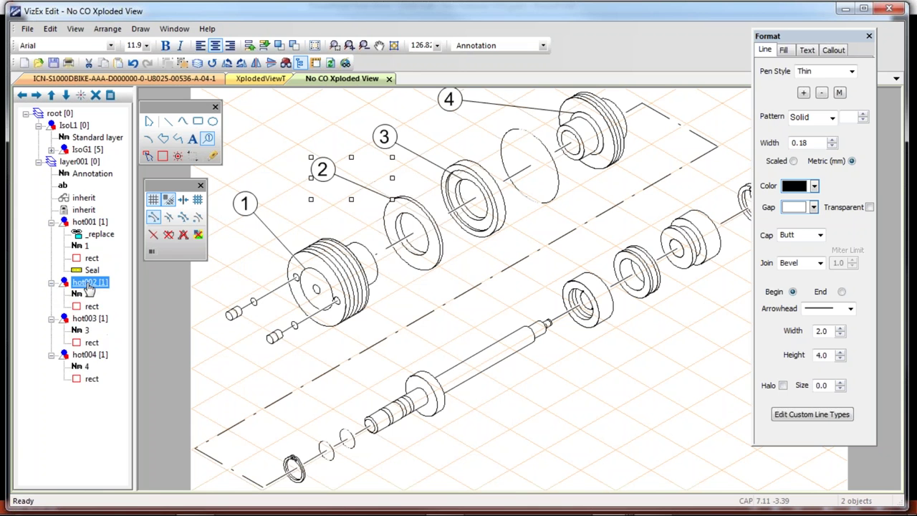
right_click(89, 285)
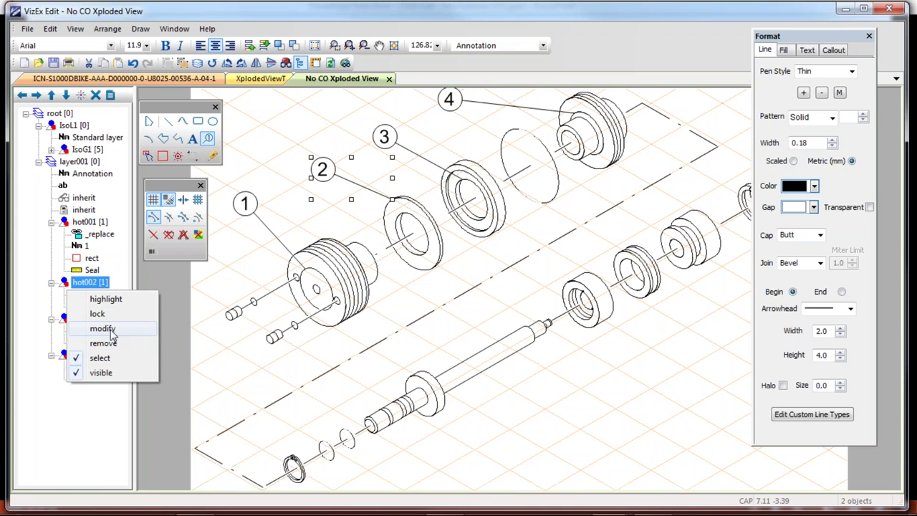
left_click(103, 329)
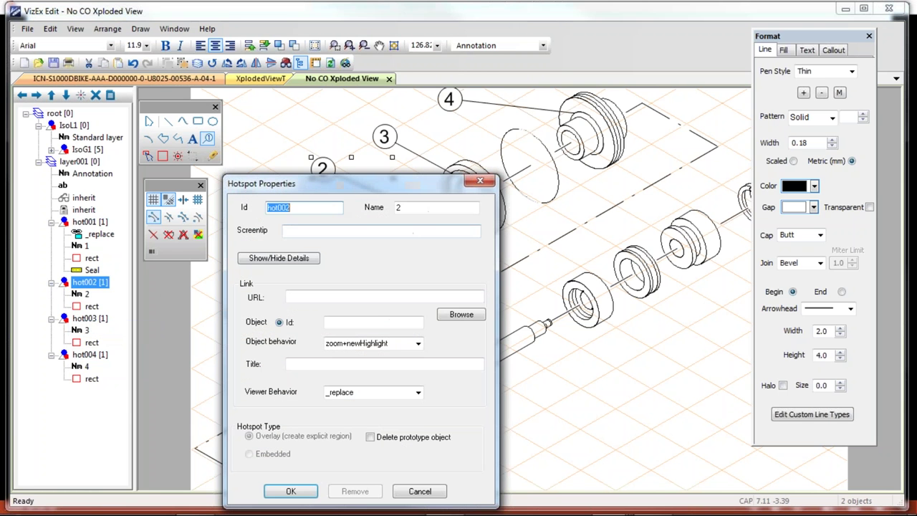
left_click(351, 232)
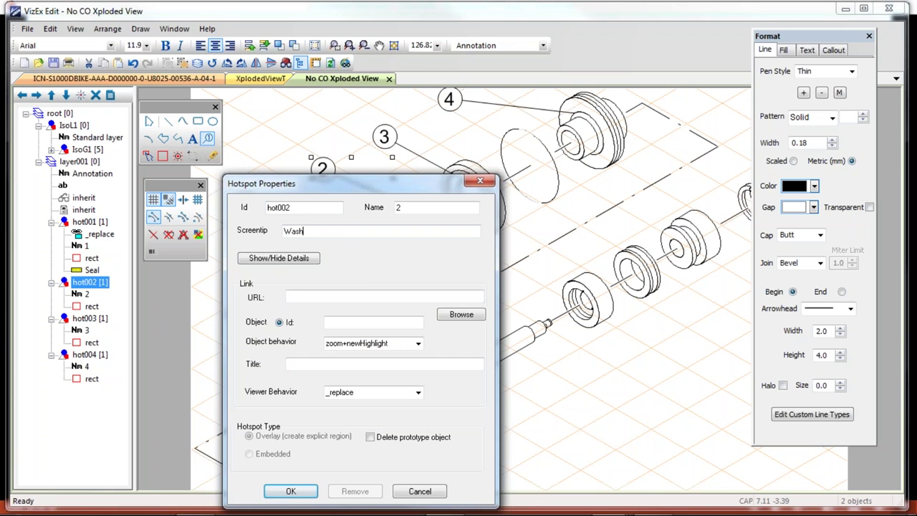
left_click(296, 491)
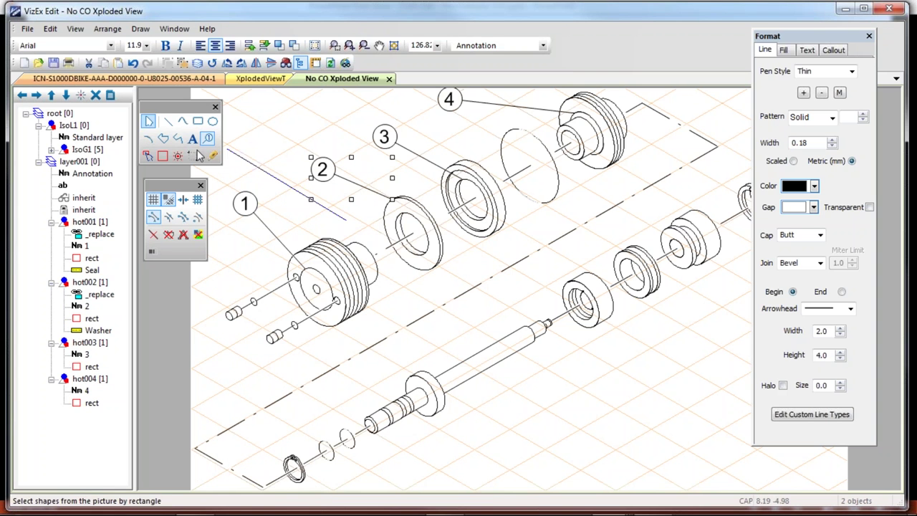
key("Escape")
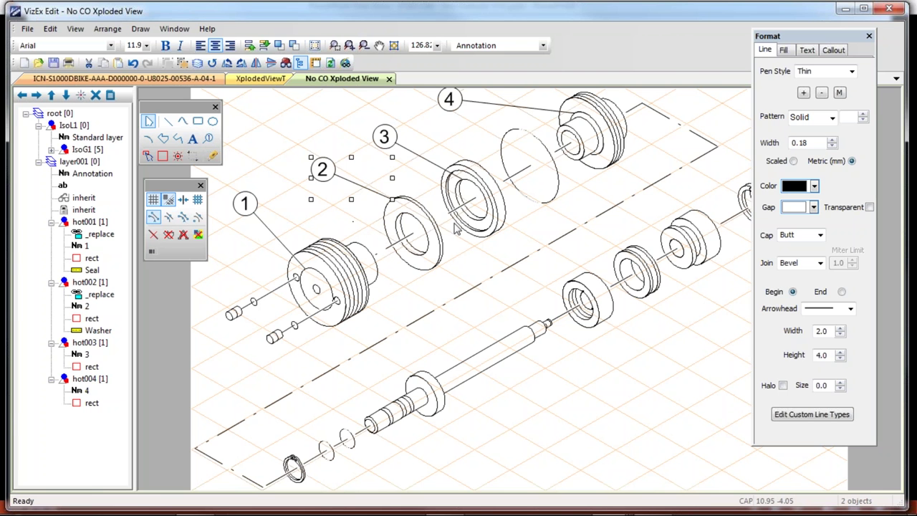
Step: Use Save As to store the drawing as 'No CO Xploded View.cgm' on the Desktop
left_click(29, 30)
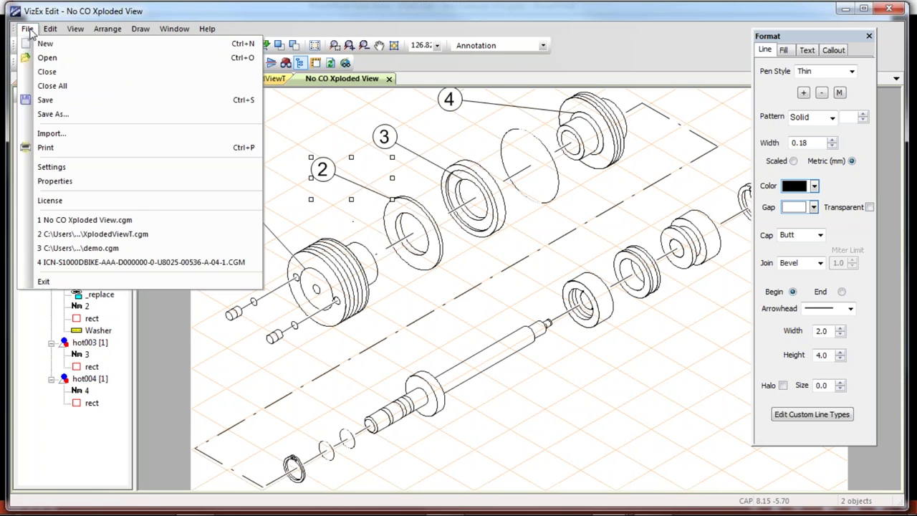
left_click(36, 115)
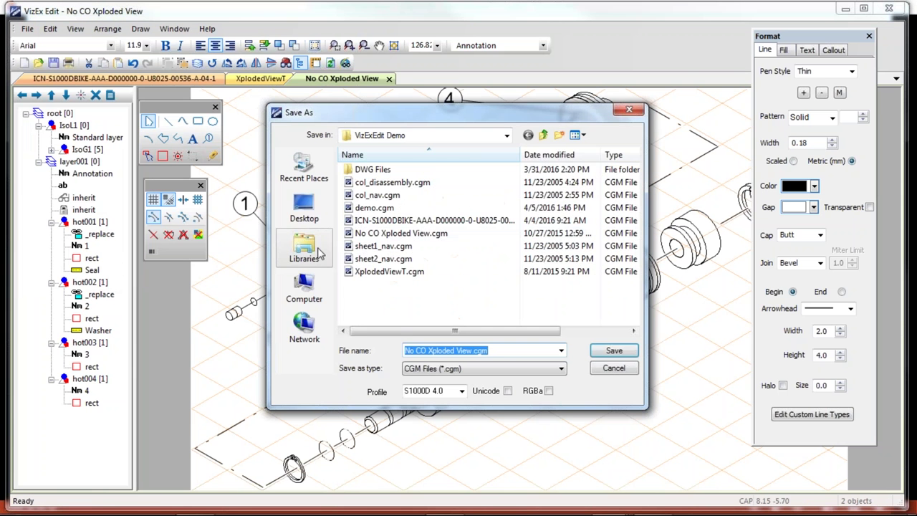
left_click(305, 208)
left_click(616, 352)
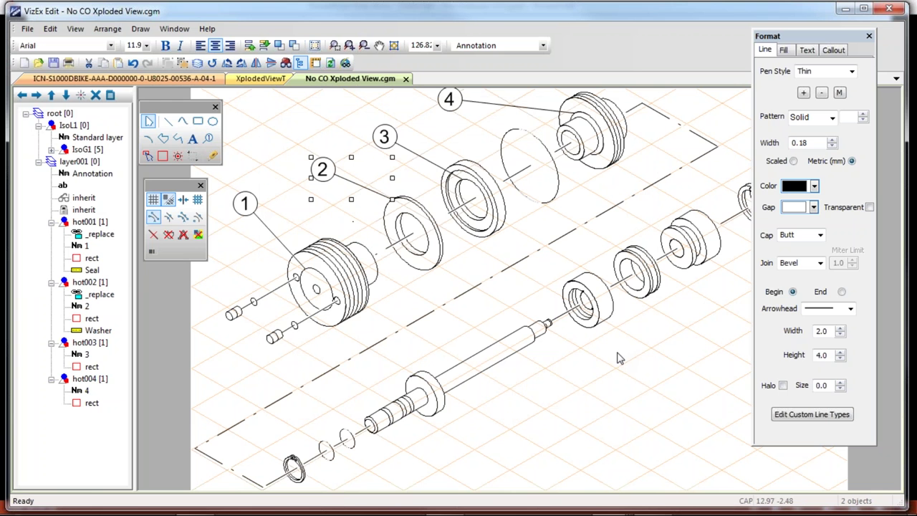
Step: Load 'No CO Xploded View.cgm' from the Desktop in Chrome's jsViewer, check callouts 1–4, then minimise Chrome
mouse_move(432, 510)
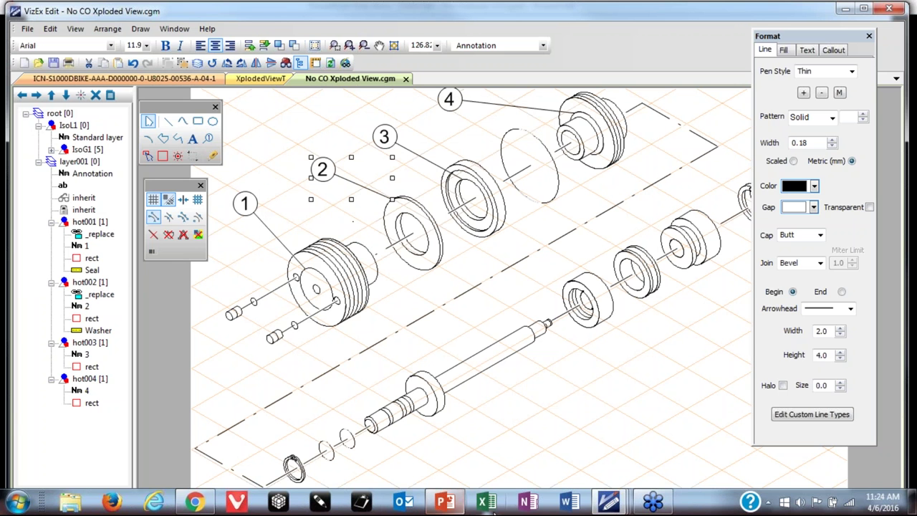
left_click(195, 502)
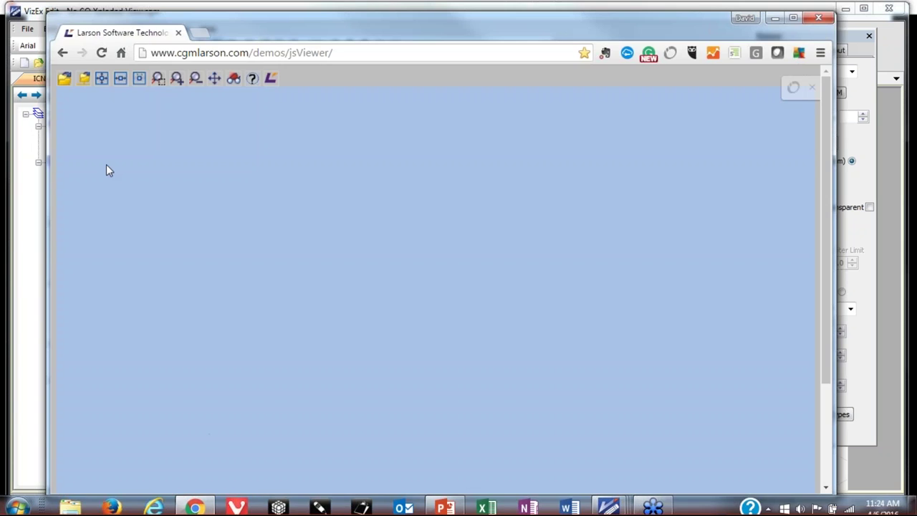
left_click(65, 80)
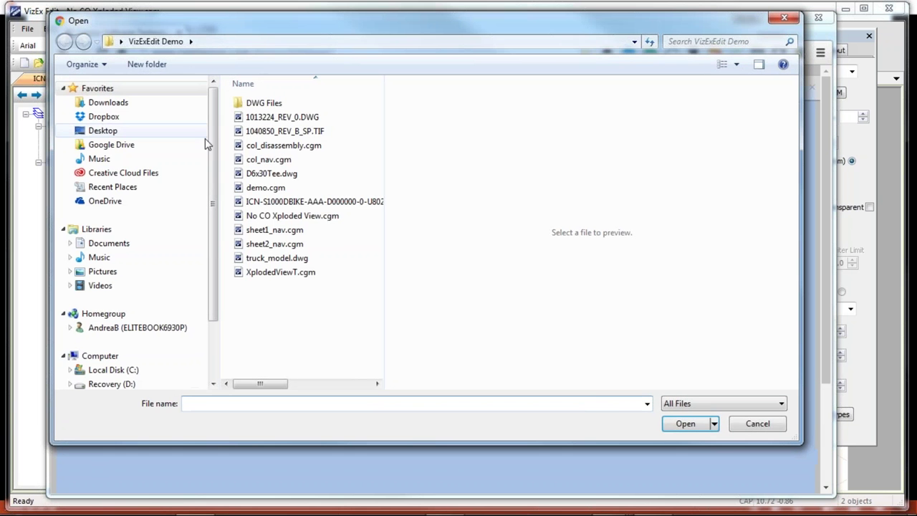
left_click(115, 130)
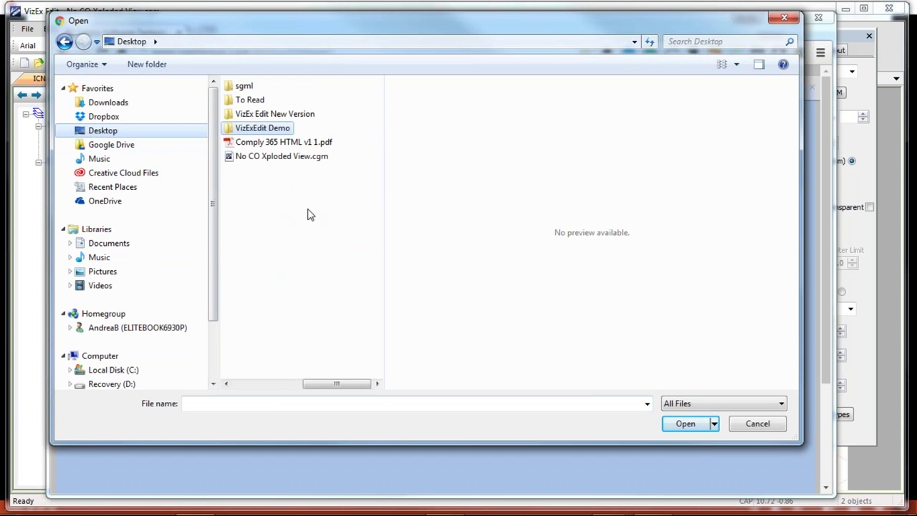
left_click(292, 156)
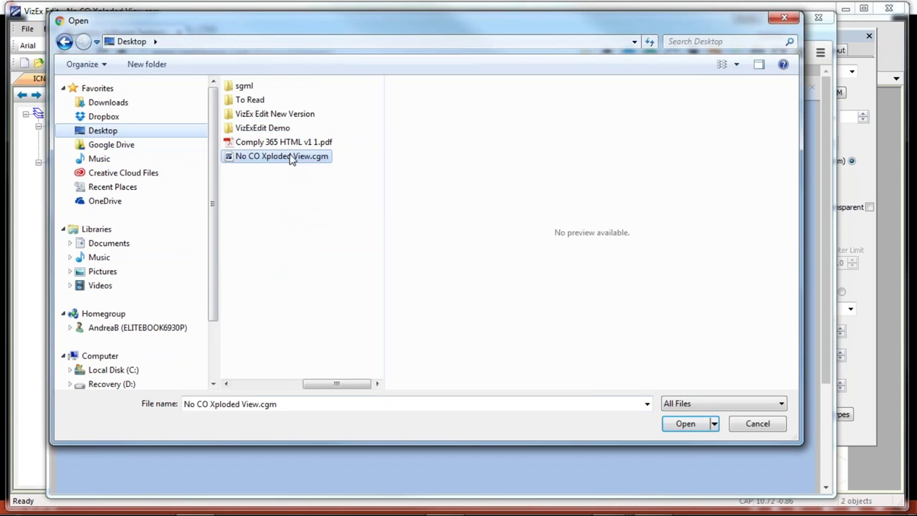
left_click(686, 425)
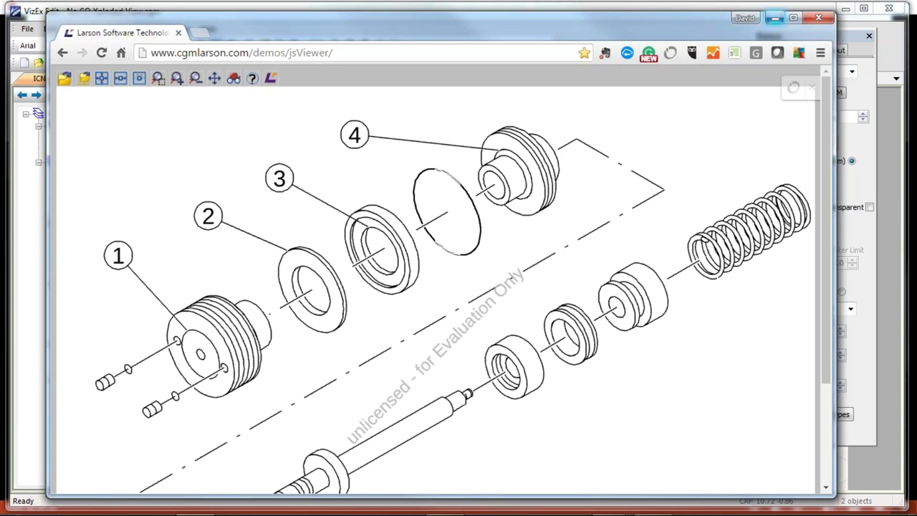
left_click(778, 20)
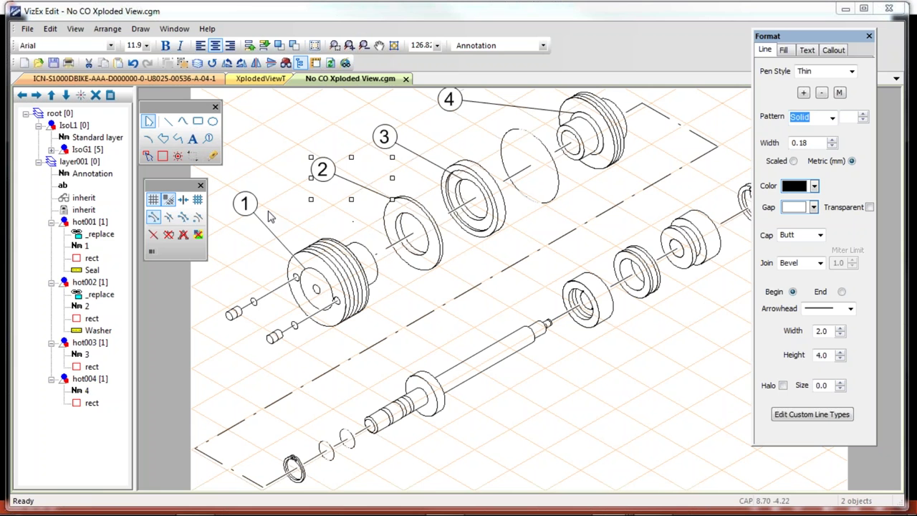
Step: Open 1013224_REV_0.DWG from the VizExEdit Demo folder, filtering to AutoCAD Files
left_click(27, 30)
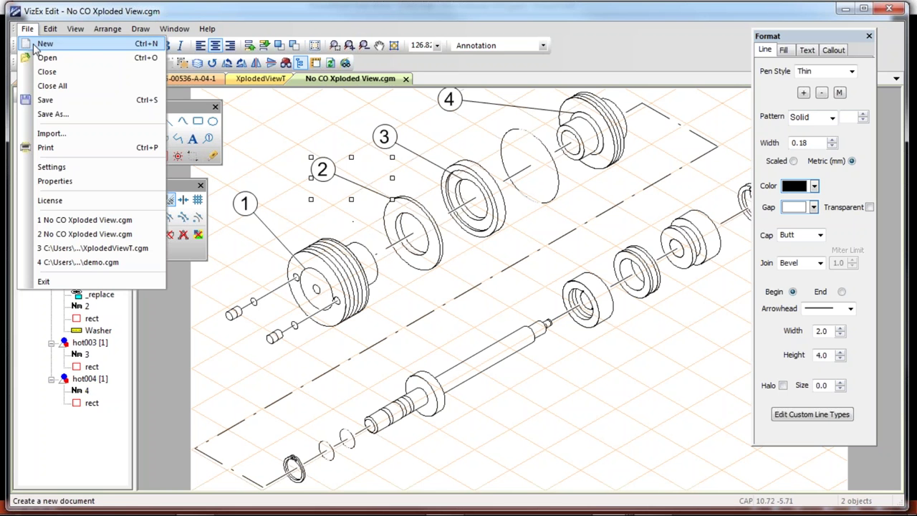
left_click(47, 59)
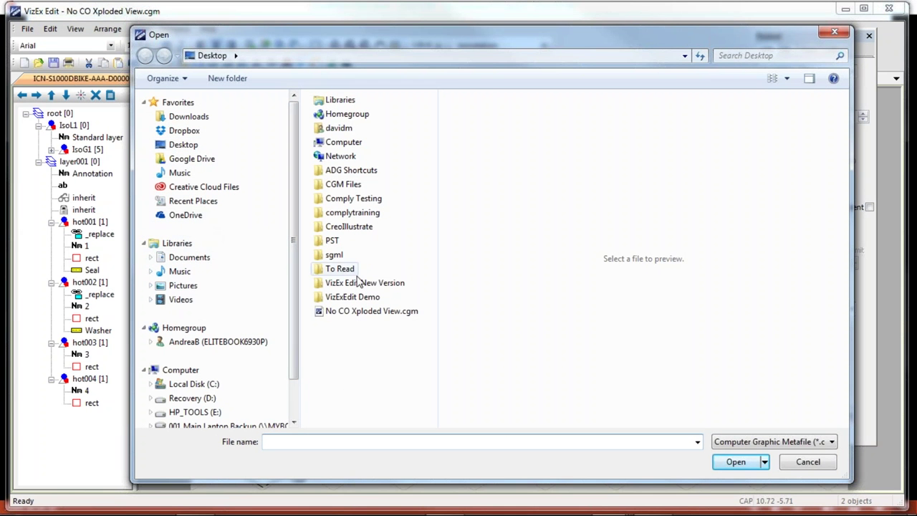
double_click(356, 298)
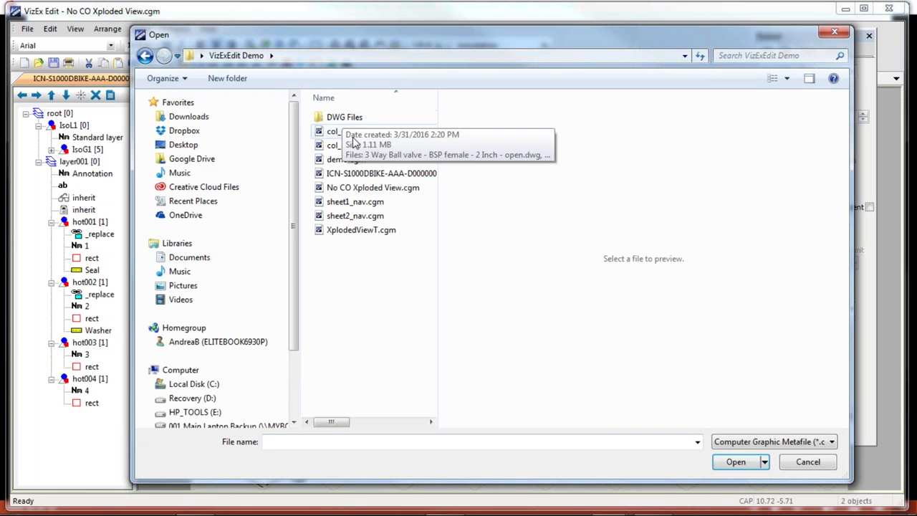
left_click(775, 440)
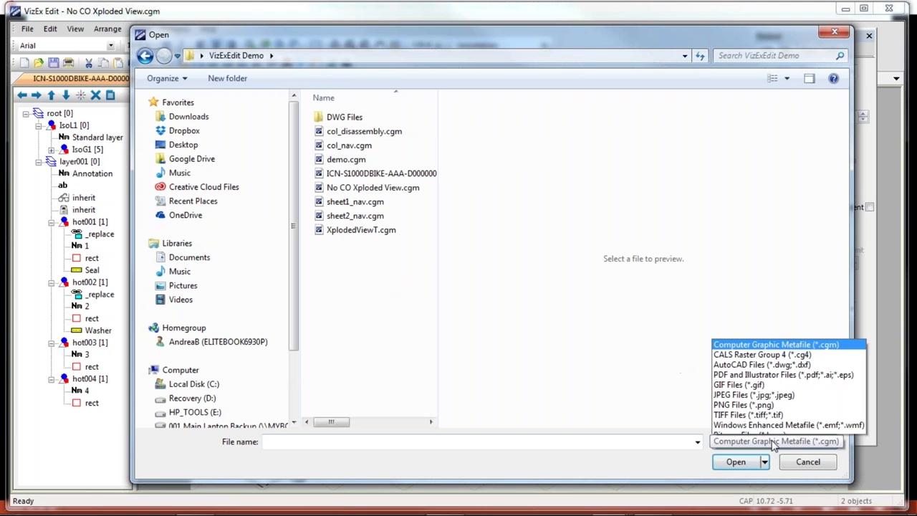
left_click(753, 348)
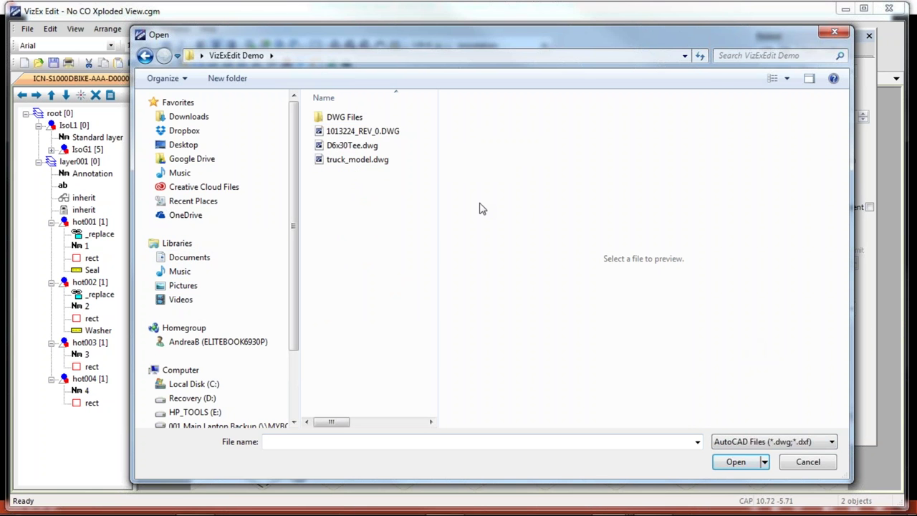
left_click(356, 132)
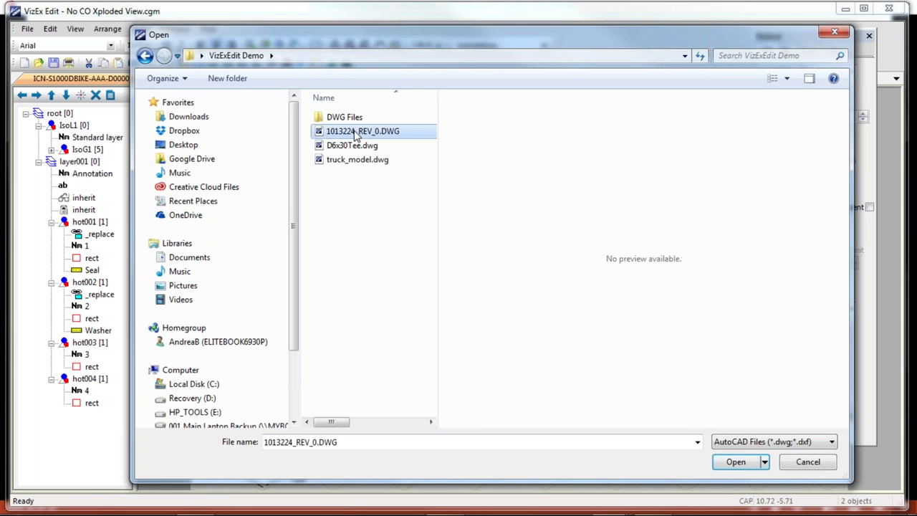
left_click(739, 463)
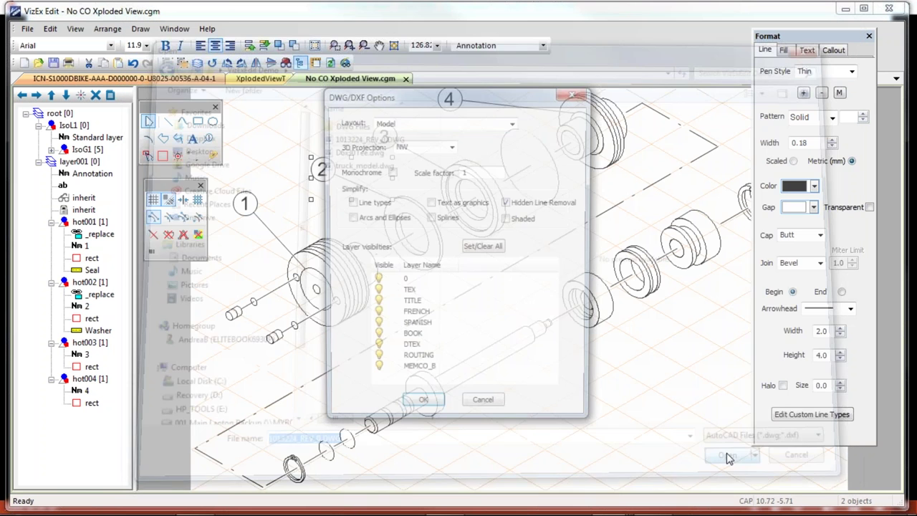
Step: Set the 3D projection to Default and turn off Hidden Line Removal
left_click(452, 145)
left_click(422, 156)
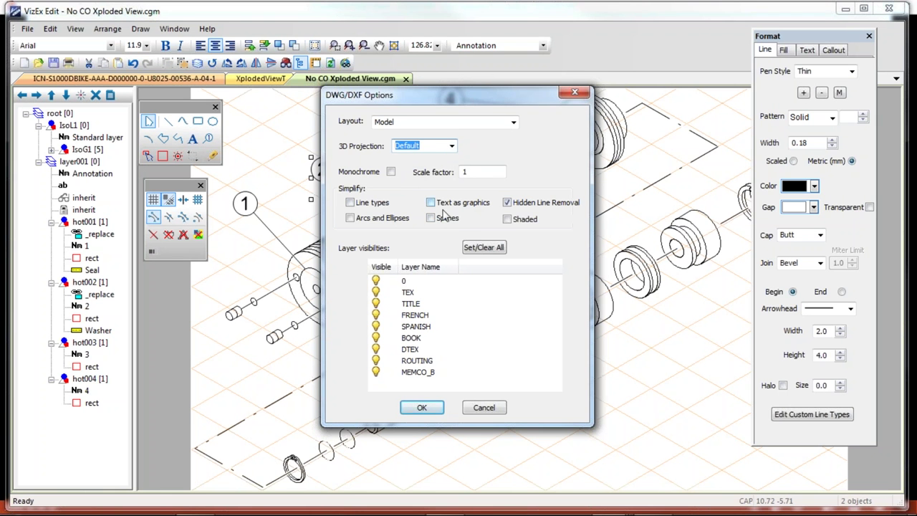
left_click(509, 204)
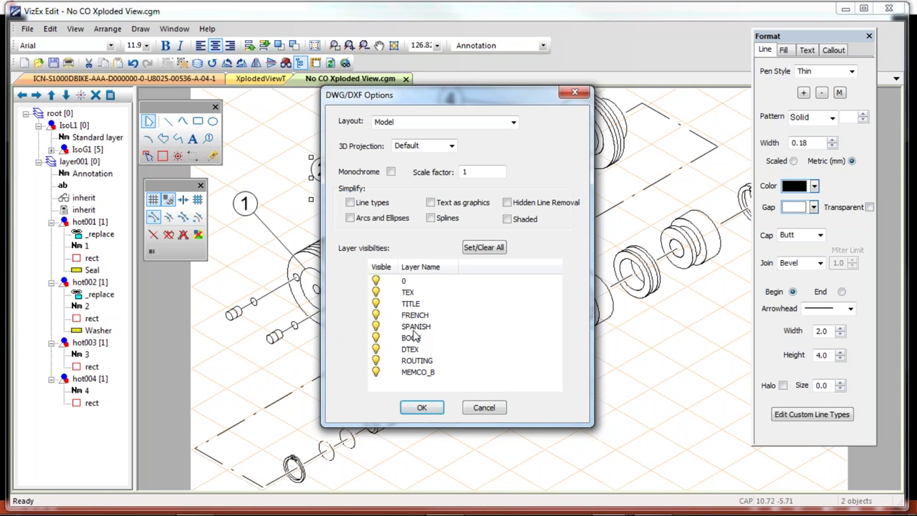
Step: Hide layers TITLE, FRENCH, SPANISH, BOOK, DTEX, ROUTING and MEMCO_B, then confirm the options
left_click(376, 304)
left_click(376, 315)
left_click(376, 327)
left_click(376, 339)
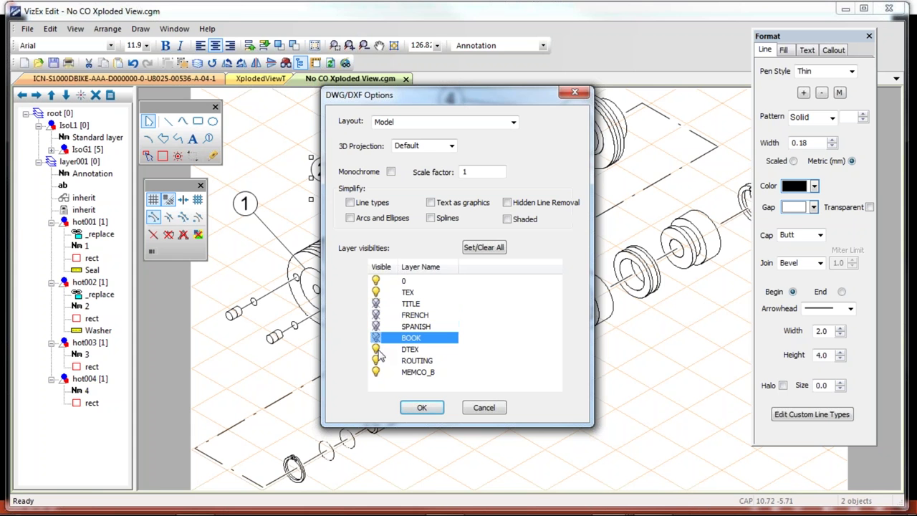
left_click(376, 350)
left_click(376, 361)
left_click(377, 373)
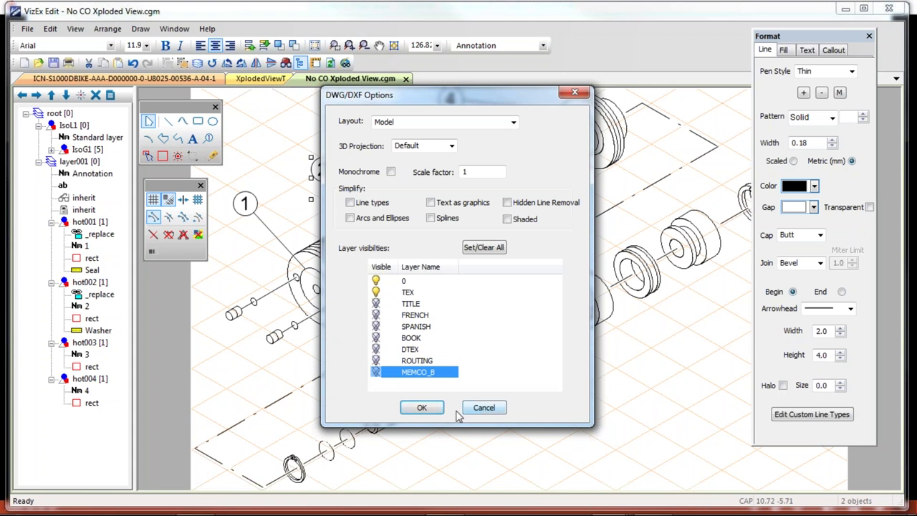
left_click(423, 408)
Step: Import the drawing, hide its gridlines, select the FORAY ABC STORED PRESSURE text, then close the tab
left_click(430, 408)
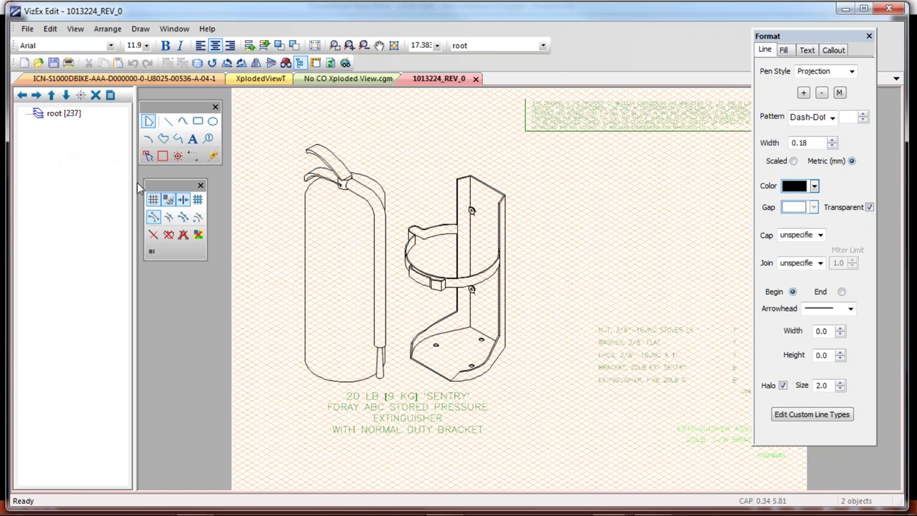
left_click(152, 202)
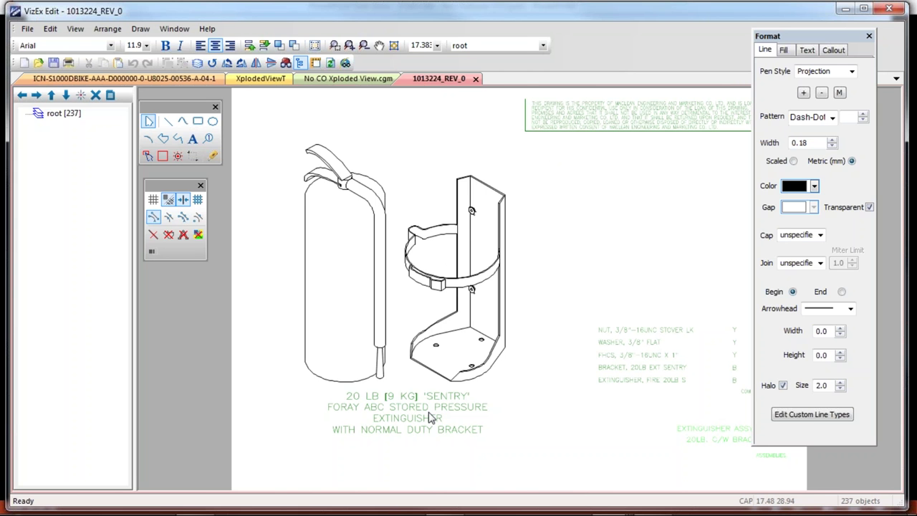
left_click(382, 412)
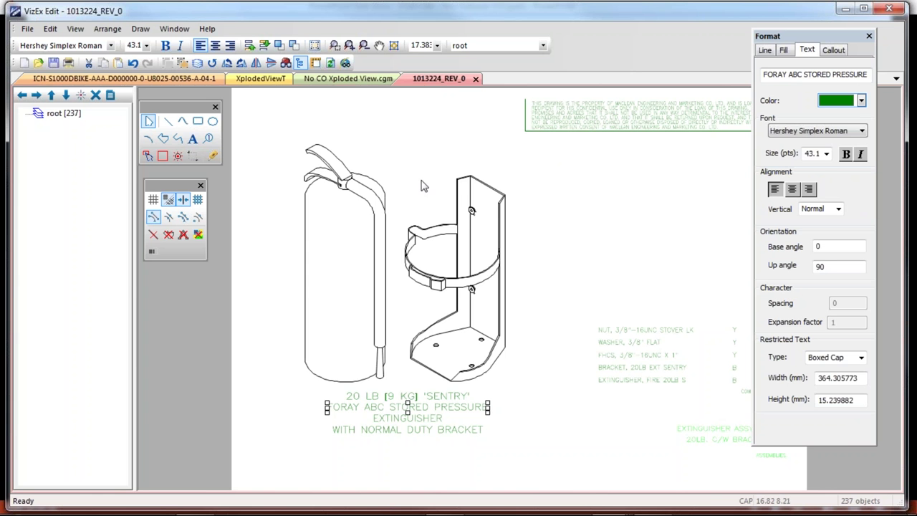
left_click(476, 81)
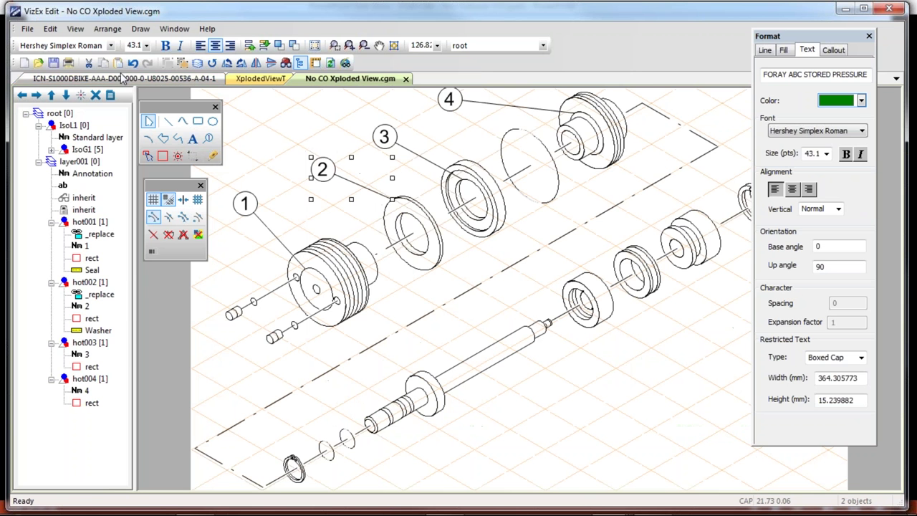
Step: Reopen 1013224_REV_0.DWG through File > Open
left_click(28, 29)
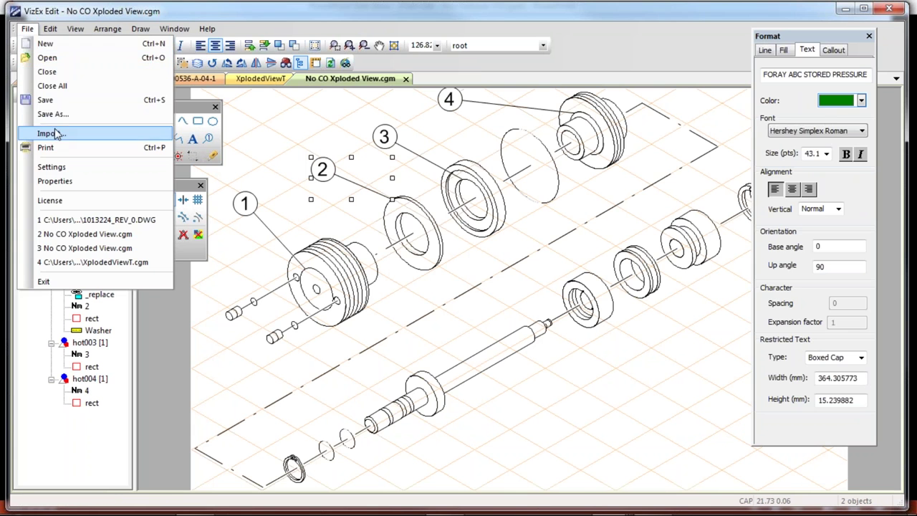
left_click(47, 57)
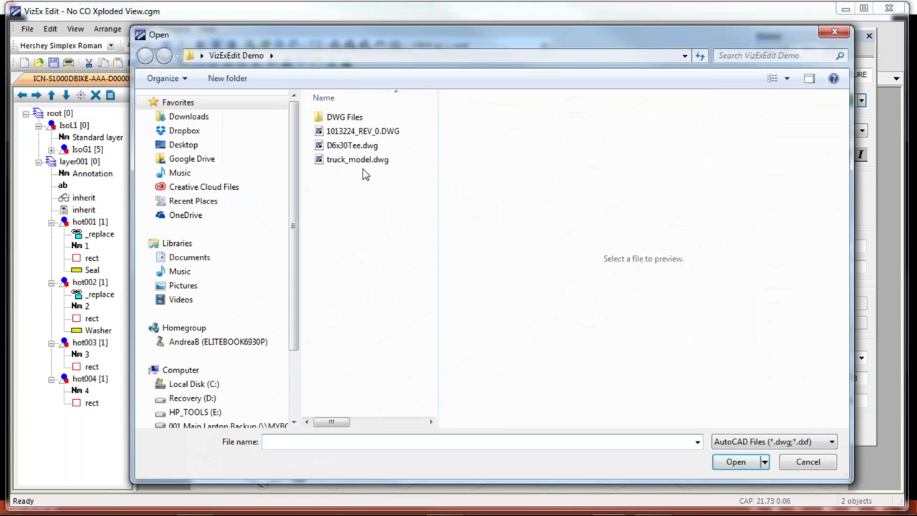
left_click(361, 132)
left_click(736, 462)
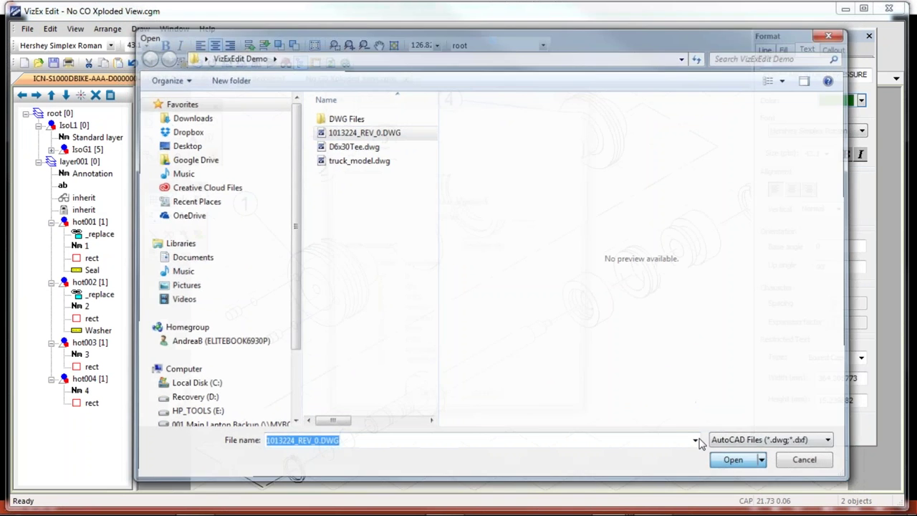
Step: Hide layers TEX, TITLE, FRENCH, BOOK, SPANISH, DTEX, ROUTING and MEMCO_B, keeping only layer 0, and import
left_click(394, 294)
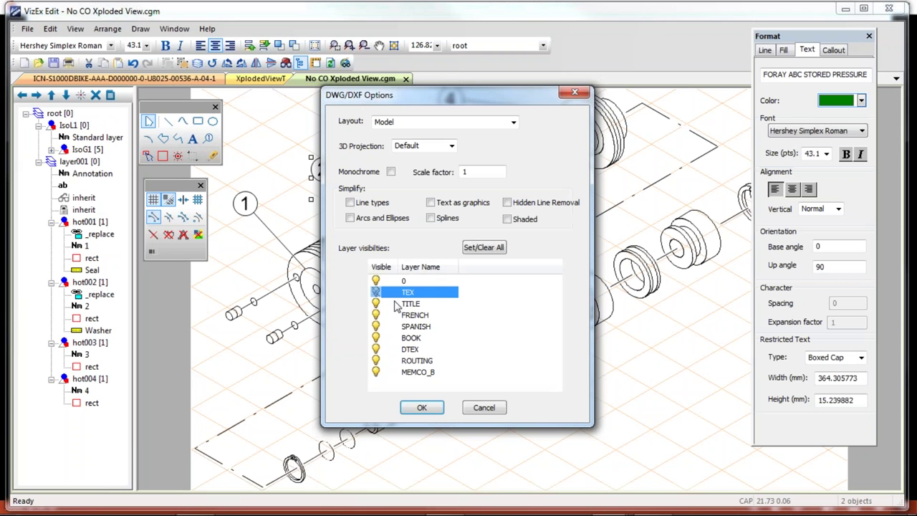
left_click(396, 304)
left_click(386, 317)
left_click(380, 338)
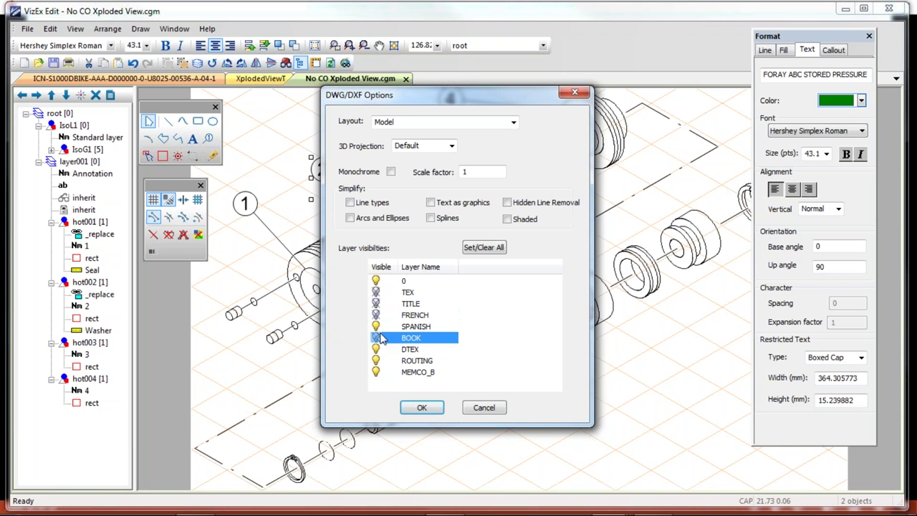
left_click(379, 327)
left_click(376, 349)
left_click(376, 361)
left_click(376, 372)
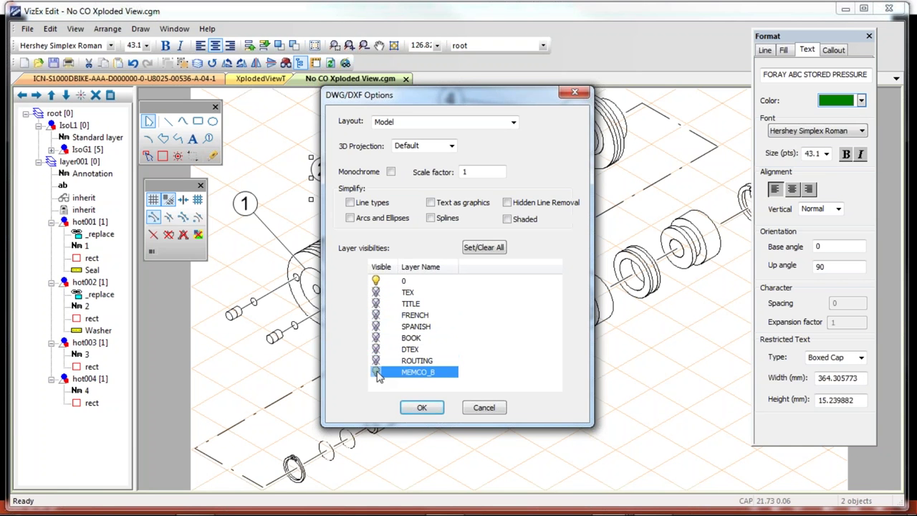
left_click(422, 408)
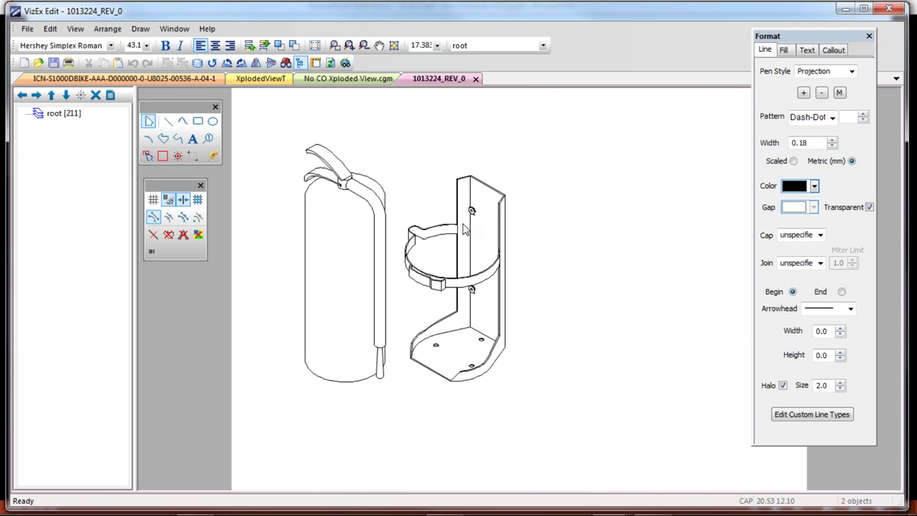
Step: Switch between No CO Xploded View.cgm and XplodedViewT, return to 1013224_REV_0, and start File > Open
left_click(477, 81)
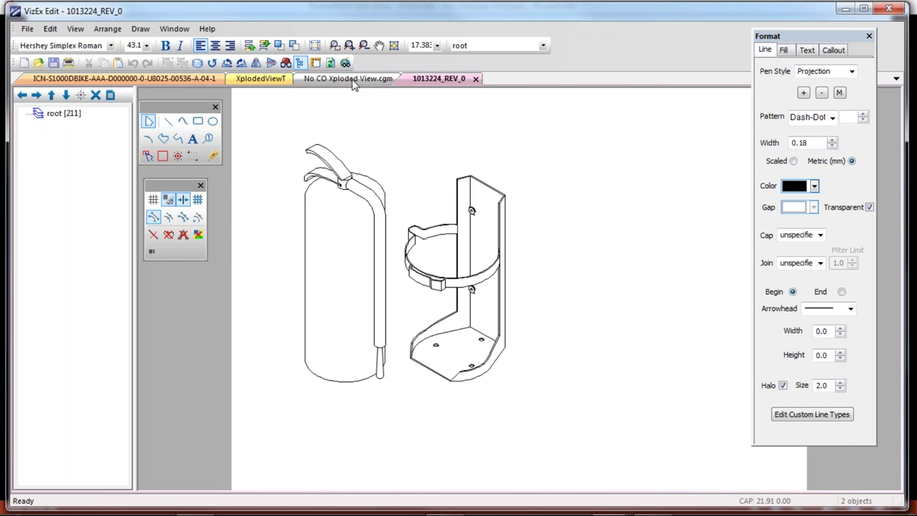
left_click(348, 78)
left_click(260, 79)
left_click(451, 79)
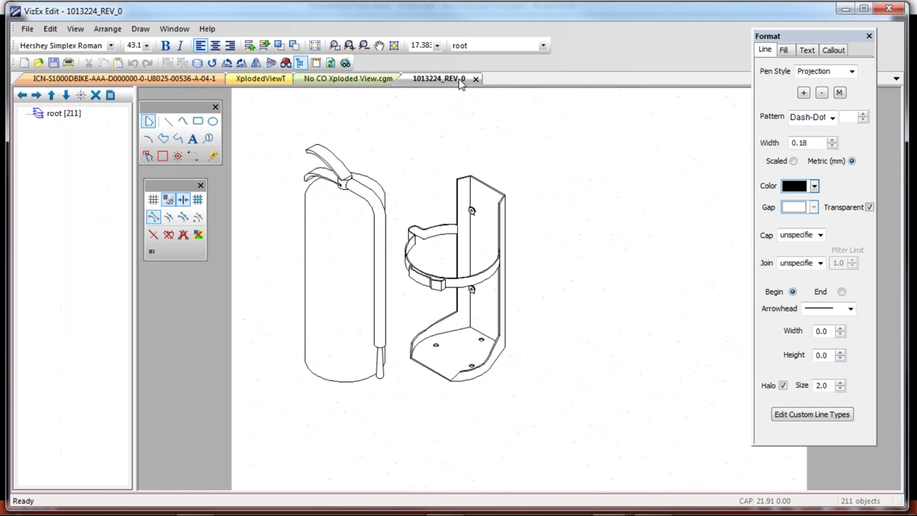
left_click(32, 32)
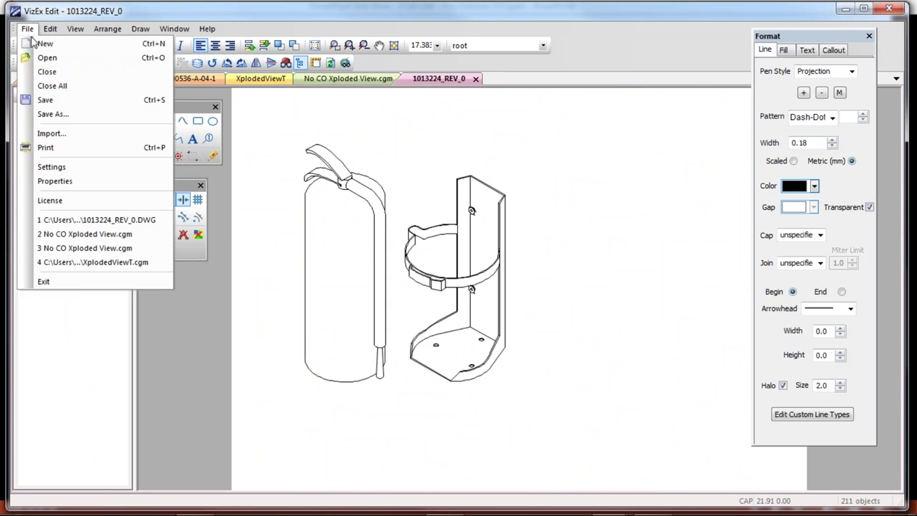
left_click(41, 57)
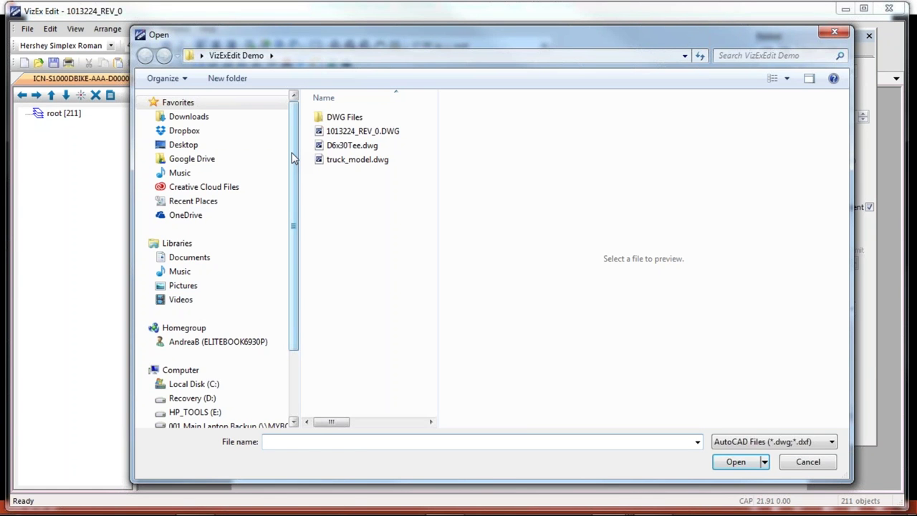
Step: Open '3 Way Ball valve - BSP female - 2 Inch - open.dwg' from the DWG Files folder
double_click(337, 118)
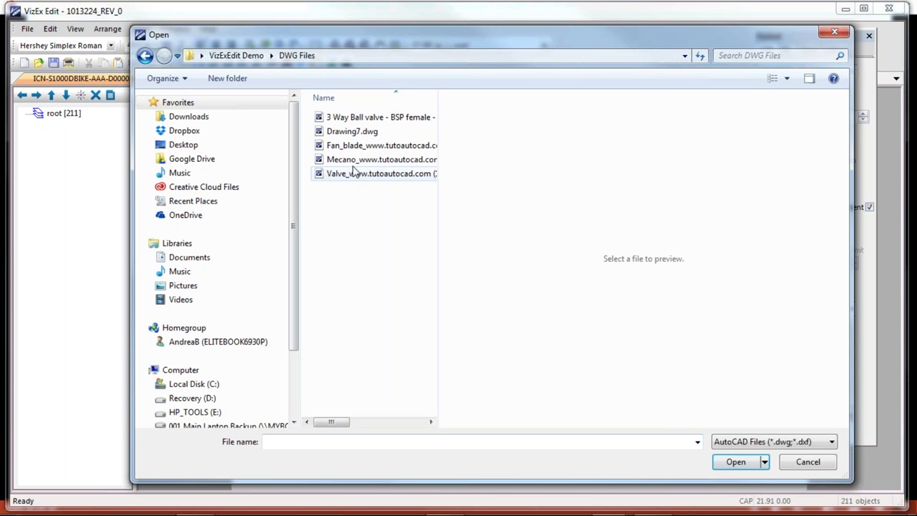
left_click(349, 120)
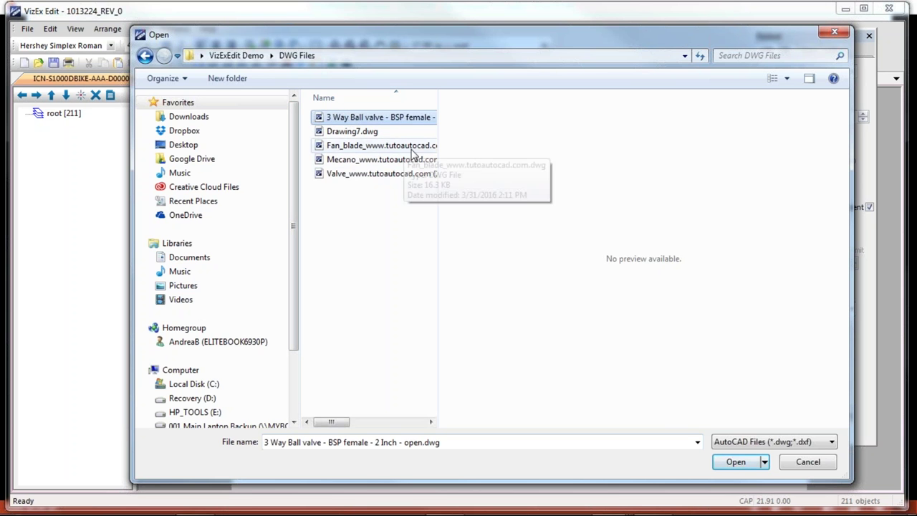
left_click(737, 463)
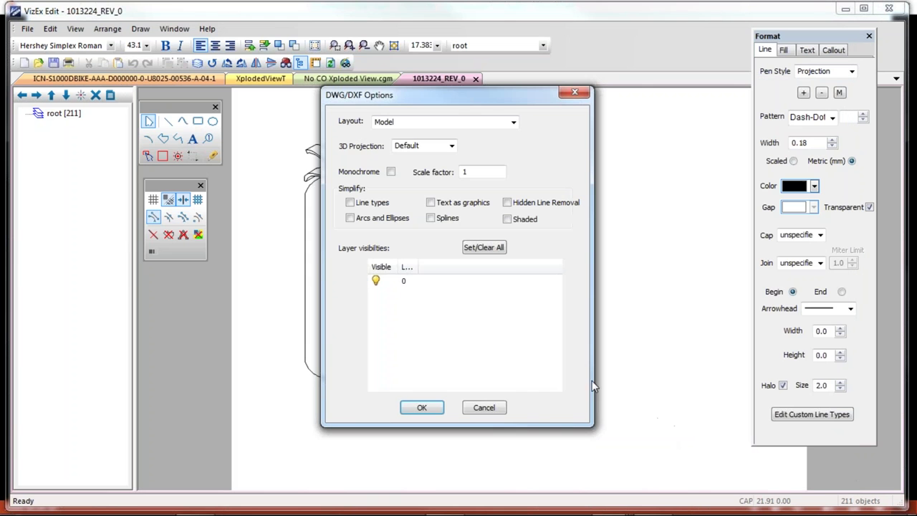
Step: Import the ball valve with SW 3D projection and Shaded rendering enabled
left_click(452, 146)
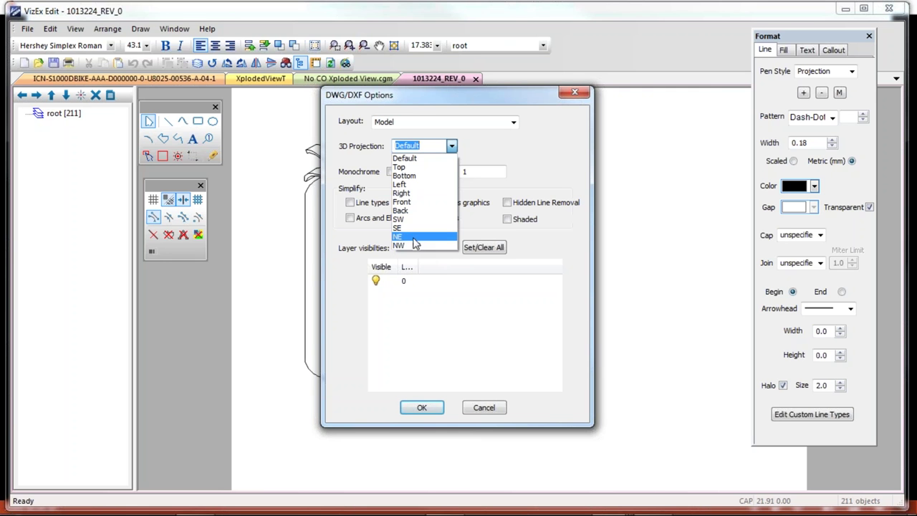
left_click(414, 220)
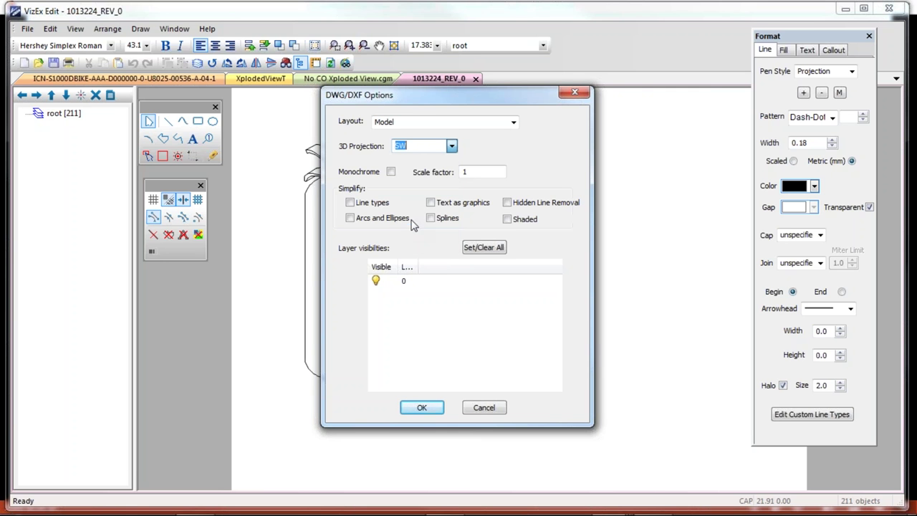
left_click(509, 221)
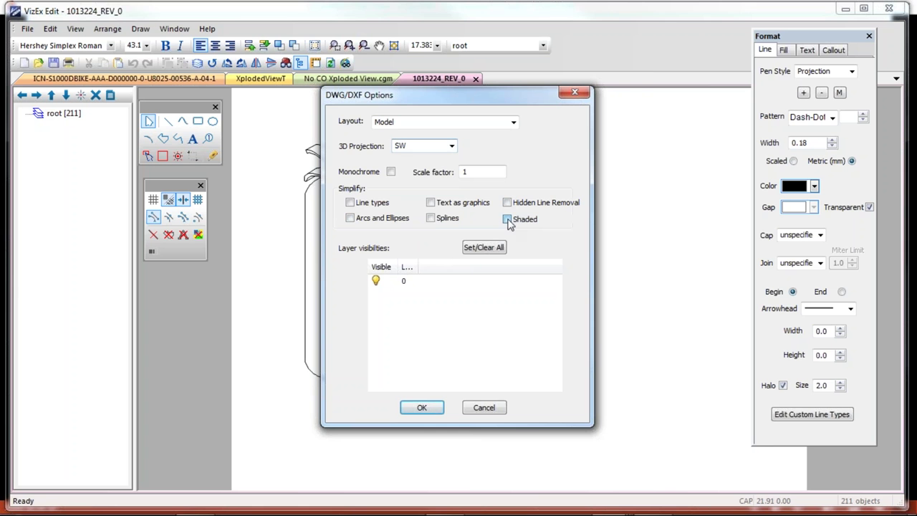
left_click(421, 408)
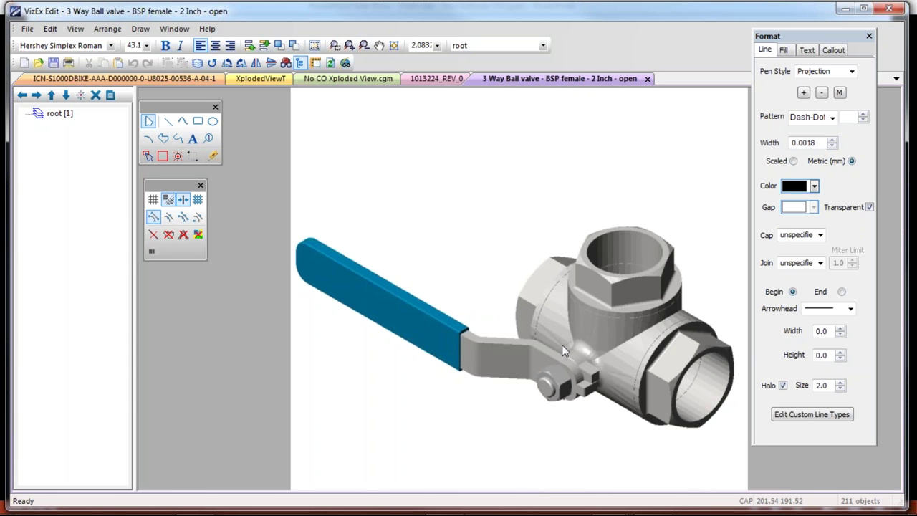
Step: Close the shaded ball valve and open the 3 Way Ball valve drawing for import again
left_click(648, 79)
left_click(27, 29)
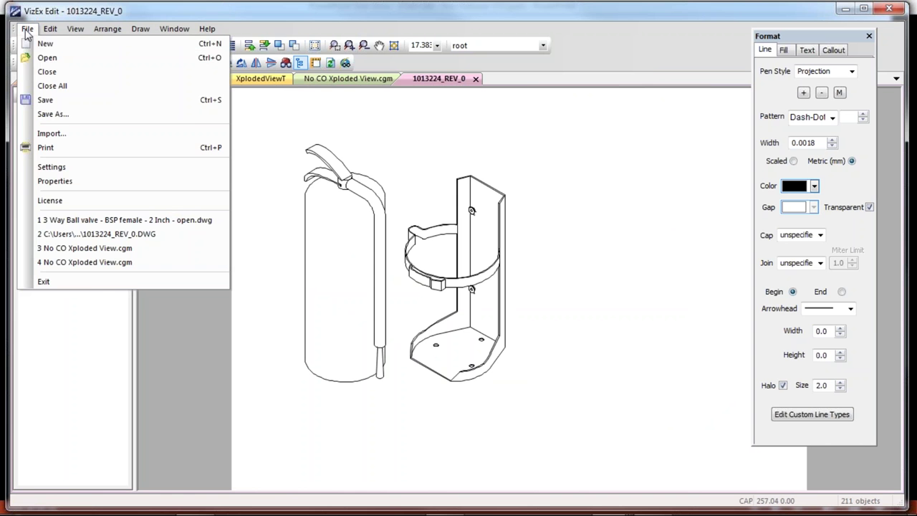
left_click(47, 58)
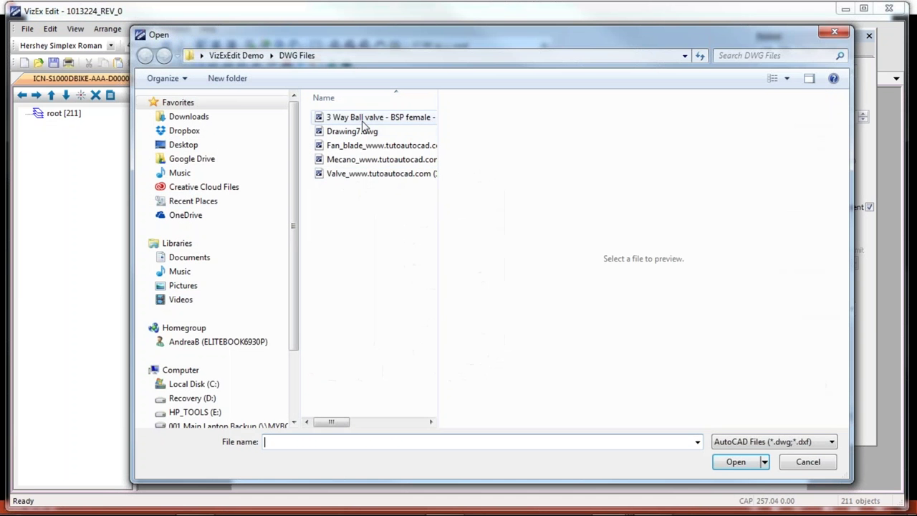
left_click(364, 126)
left_click(736, 462)
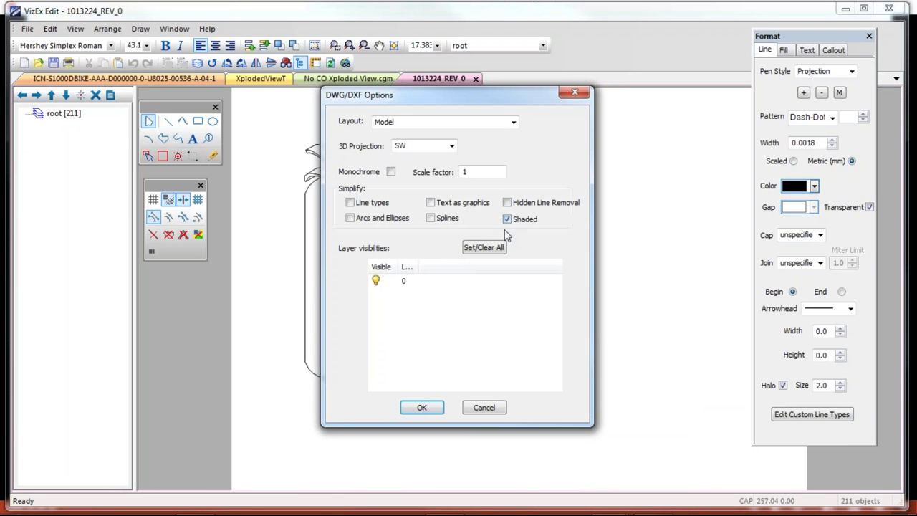
Step: Import the ball valve with Hidden Line Removal instead of shading, then close it
left_click(507, 204)
left_click(422, 407)
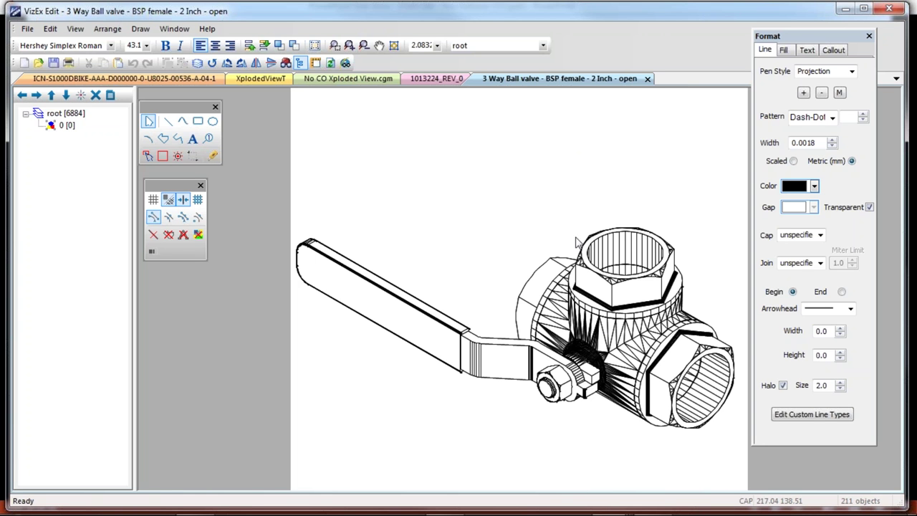
left_click(648, 80)
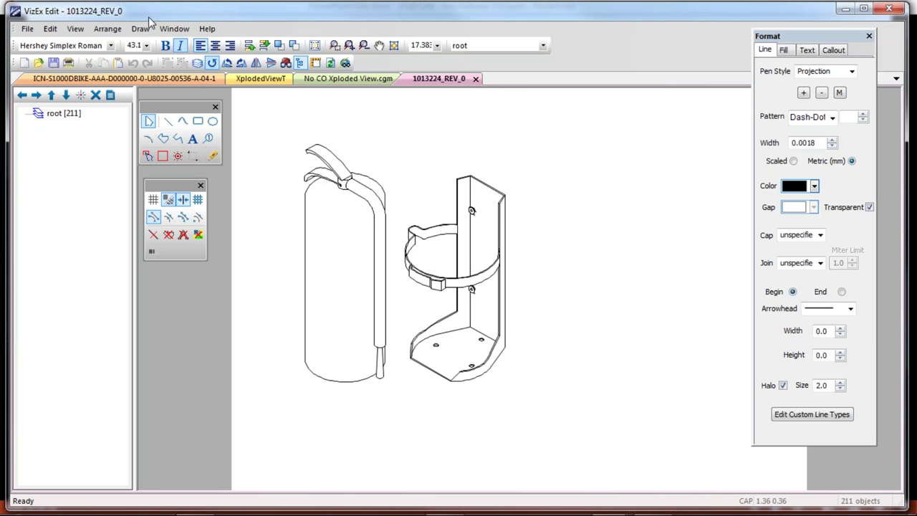
Step: Open the File menu for the 1013224_REV_0 drawing
left_click(29, 30)
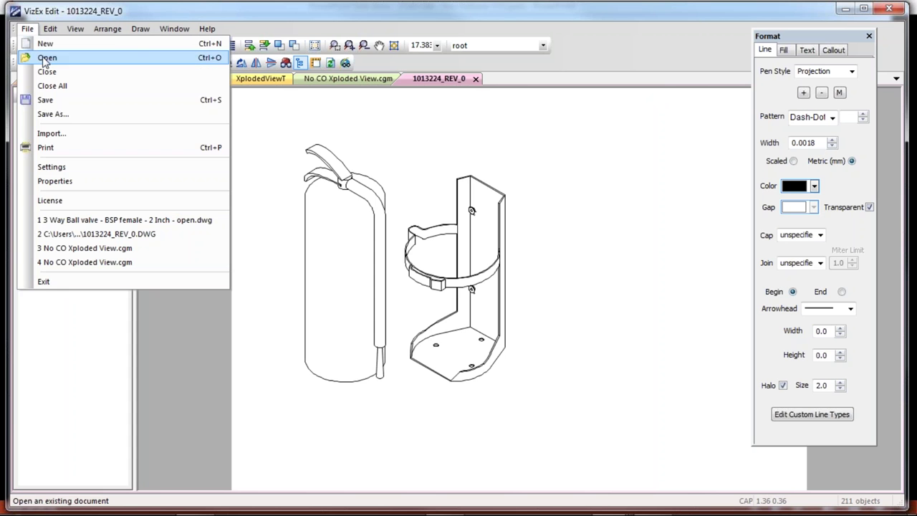
Step: Open Save As, move the dialog, and review the output file types, keeping CGM
left_click(79, 120)
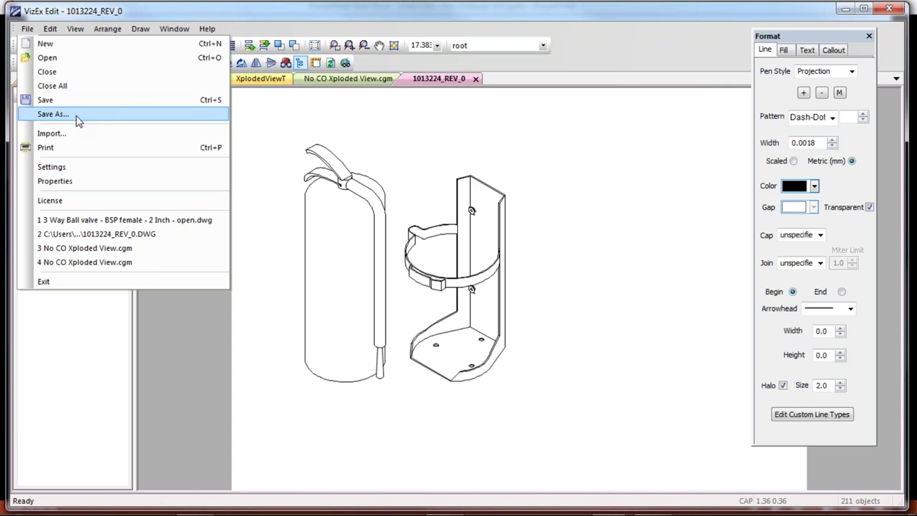
left_click_drag(415, 113, 397, 78)
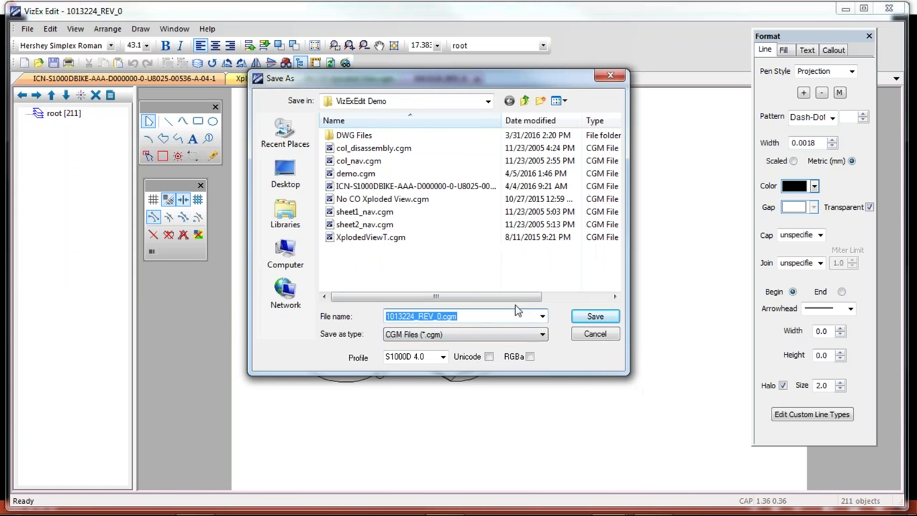
left_click(541, 337)
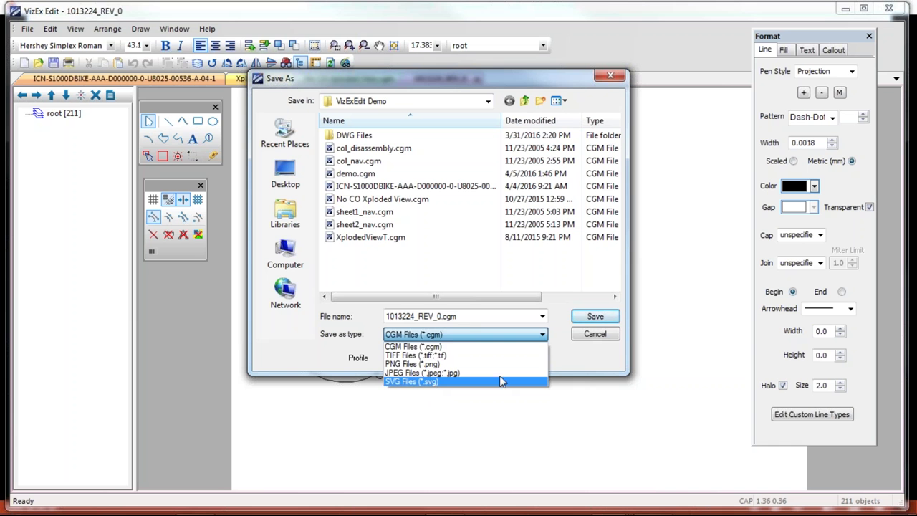
left_click(564, 325)
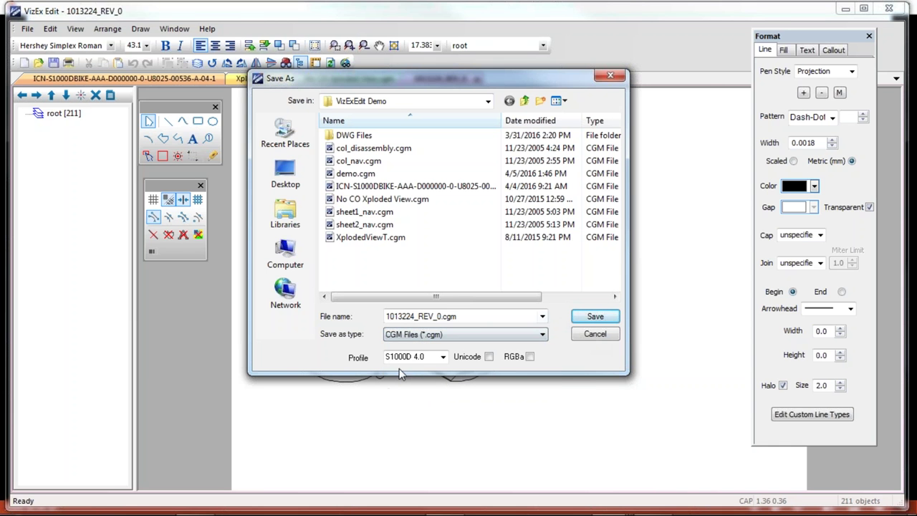
Step: Review the CGM profiles, leave S1000D 4.0 selected, and cancel the save
left_click(442, 357)
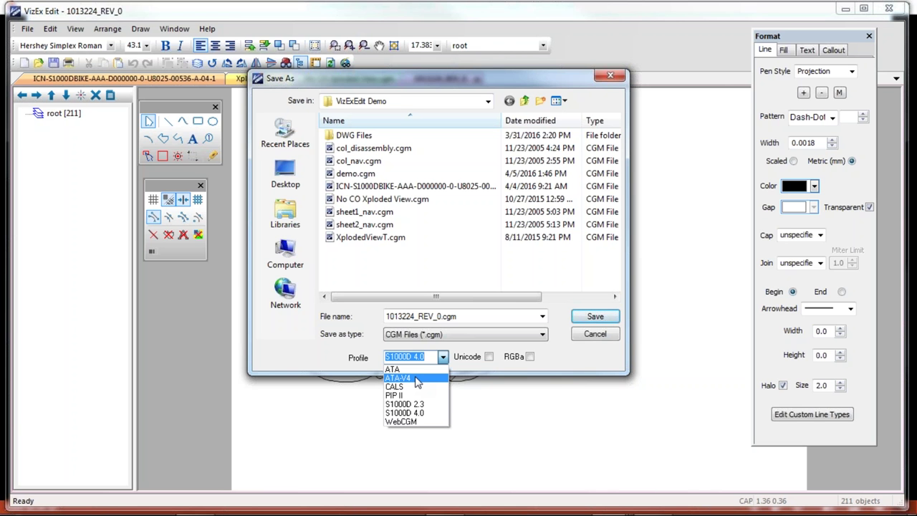
left_click(602, 339)
left_click(601, 337)
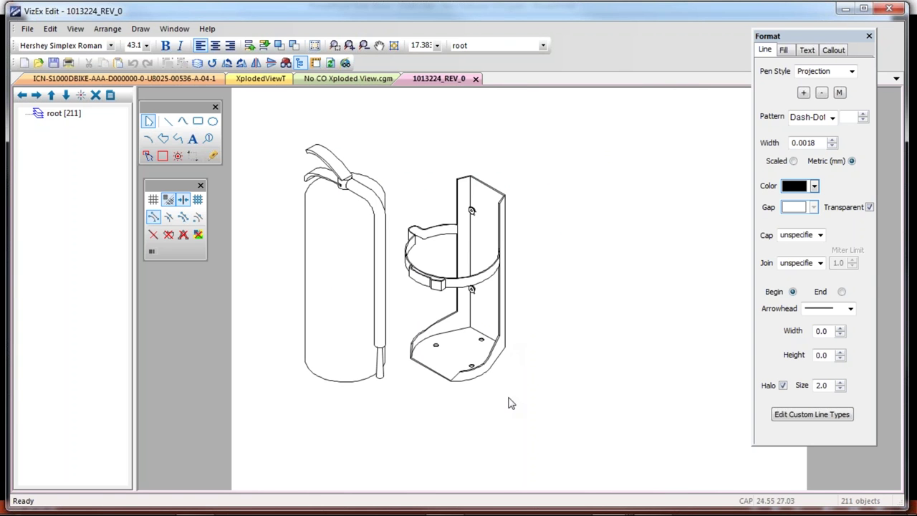
Step: Bring the PowerPoint slide show back and advance to slide 19, 'VizEx Edit – How does it Fit?'
mouse_move(384, 513)
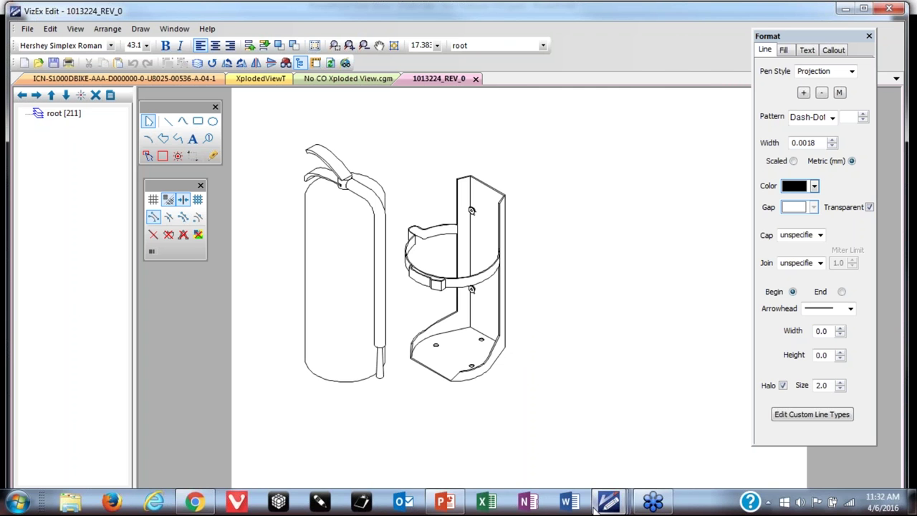
mouse_move(610, 505)
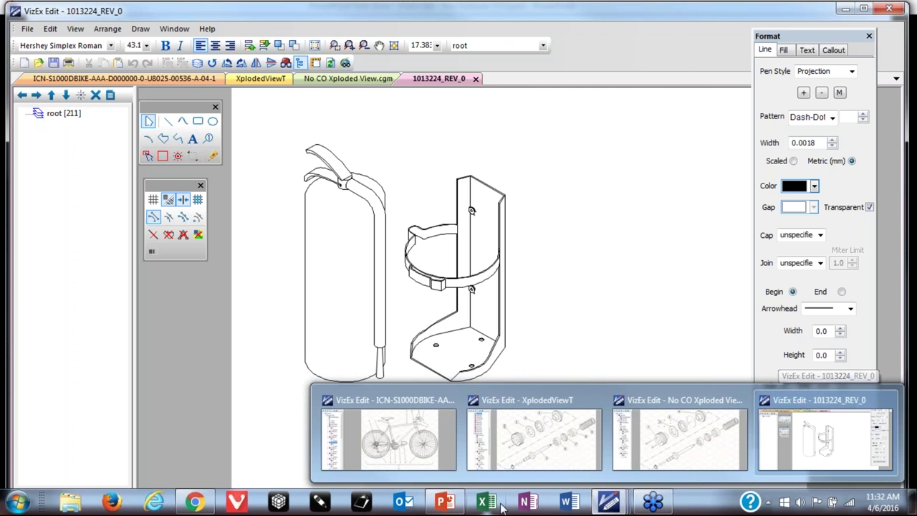
left_click(450, 506)
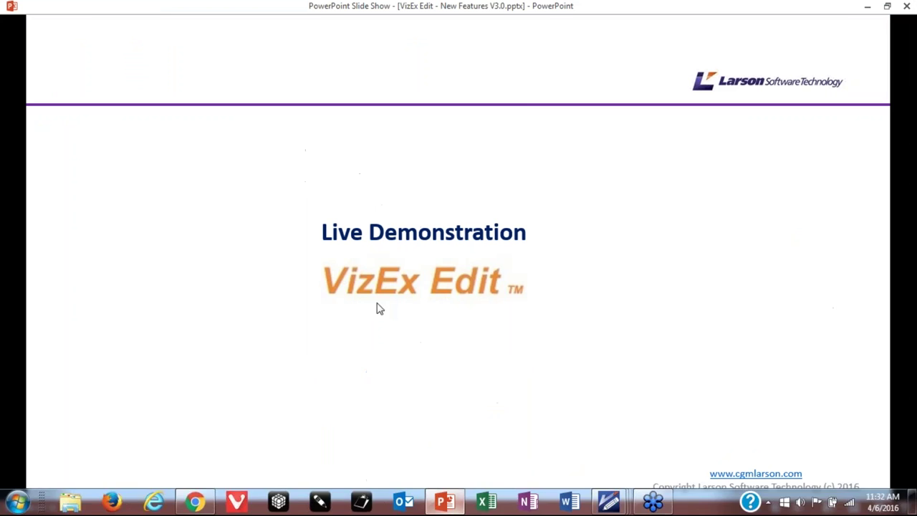
left_click(457, 323)
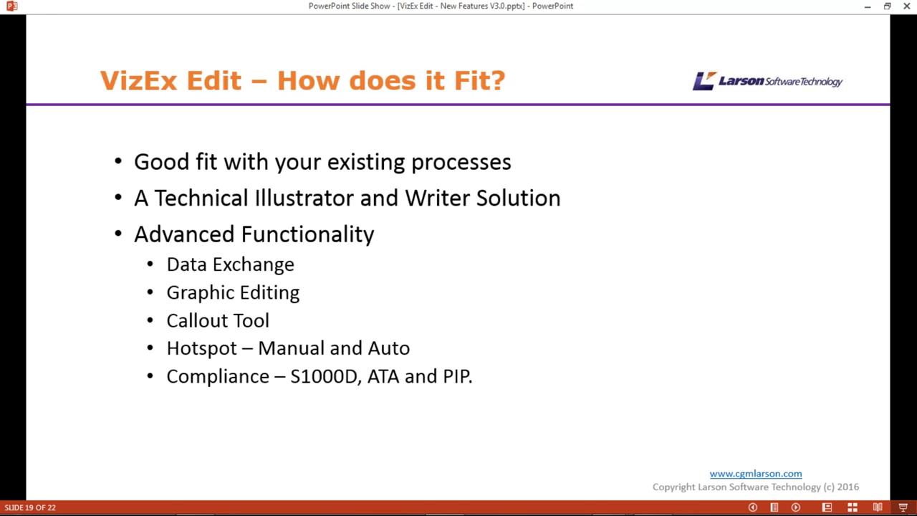
Step: Advance the slide show to slide 20 of 22, 'Summary'
key("Right")
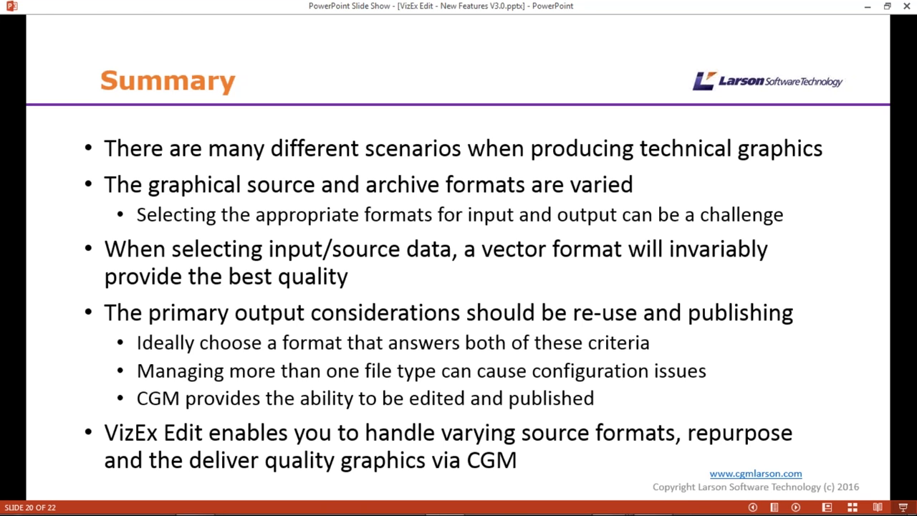
Step: Advance through the Q&A slide to slide 22, 'Closing Information'
key("Right")
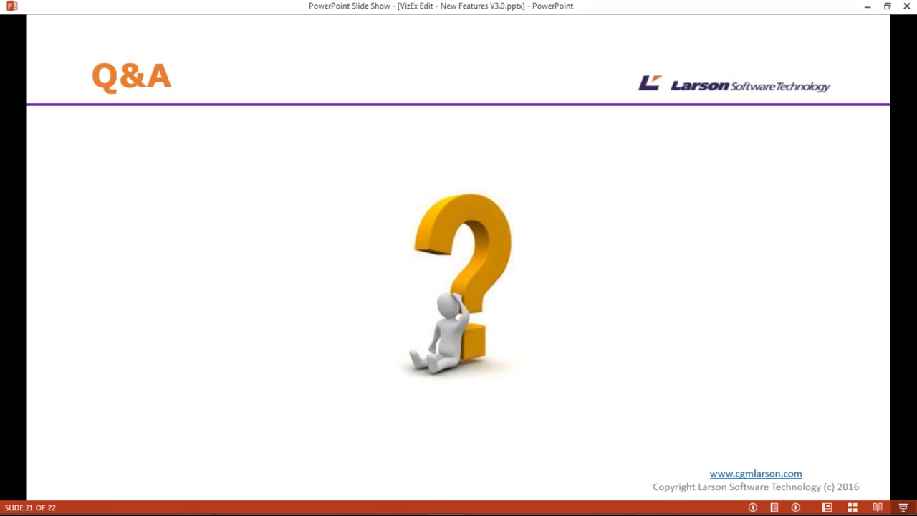
key("Right")
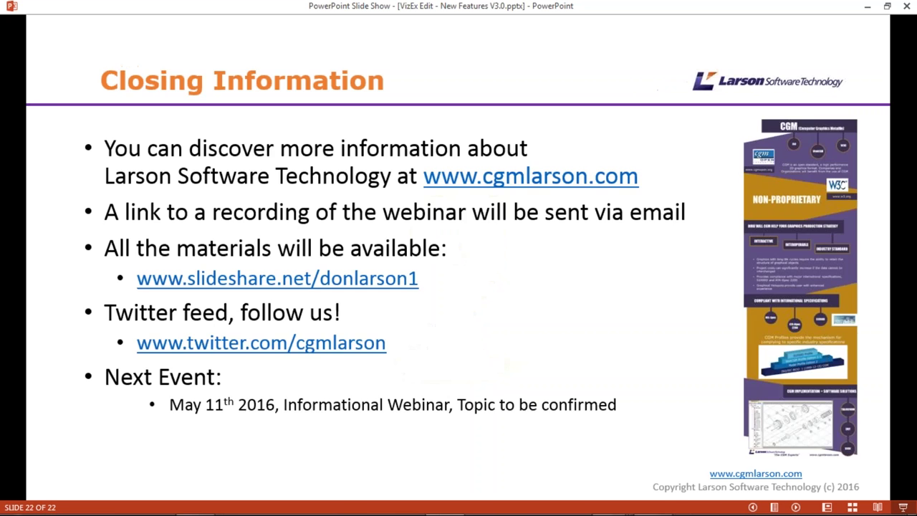